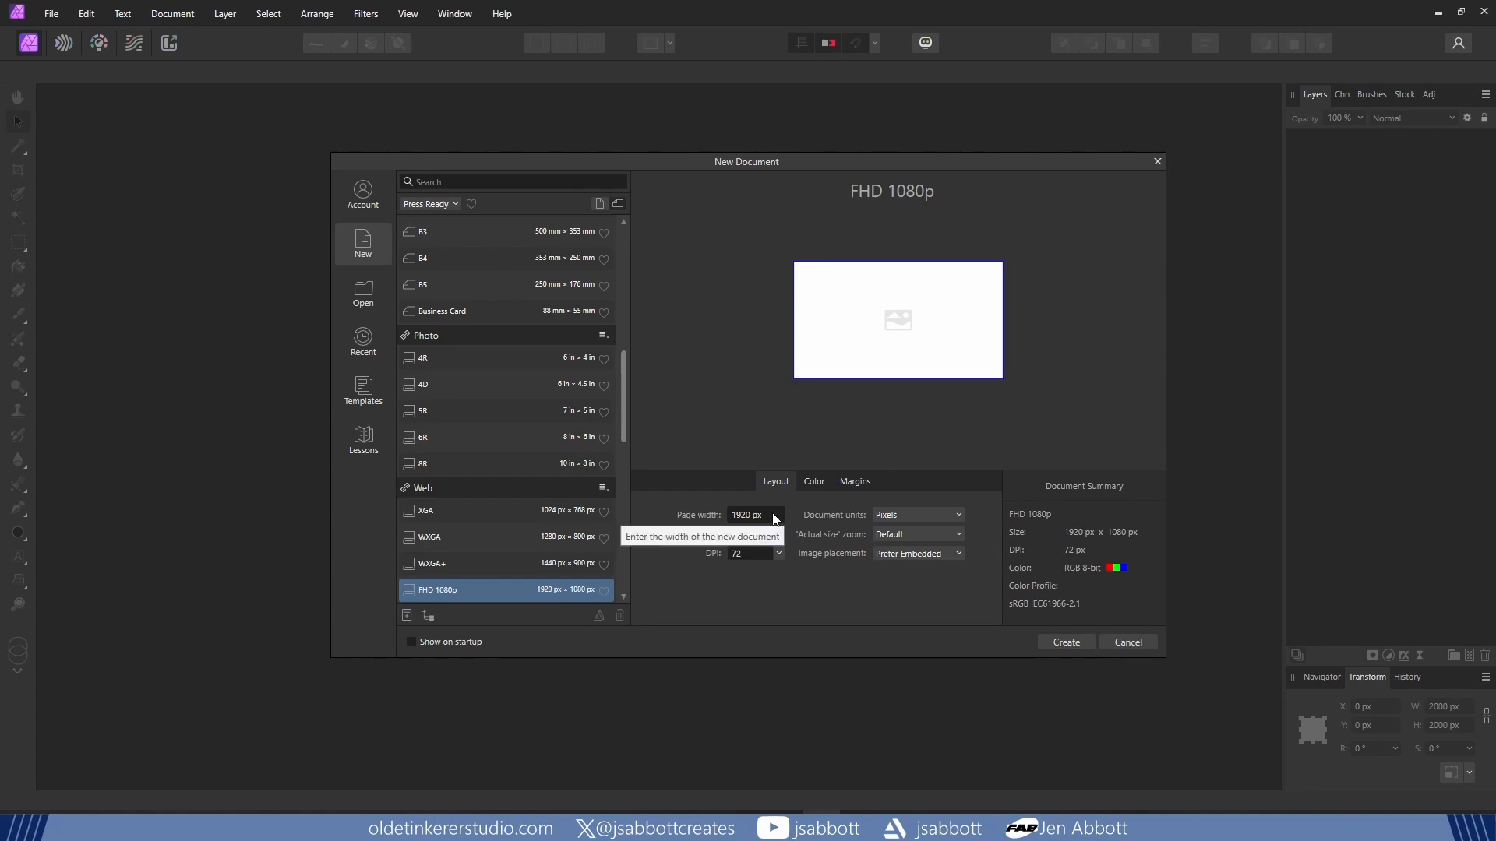
Step: Create a new 2000 × 2000 px document with a transparent background
left_click(774, 514)
type("2000")
key("Tab")
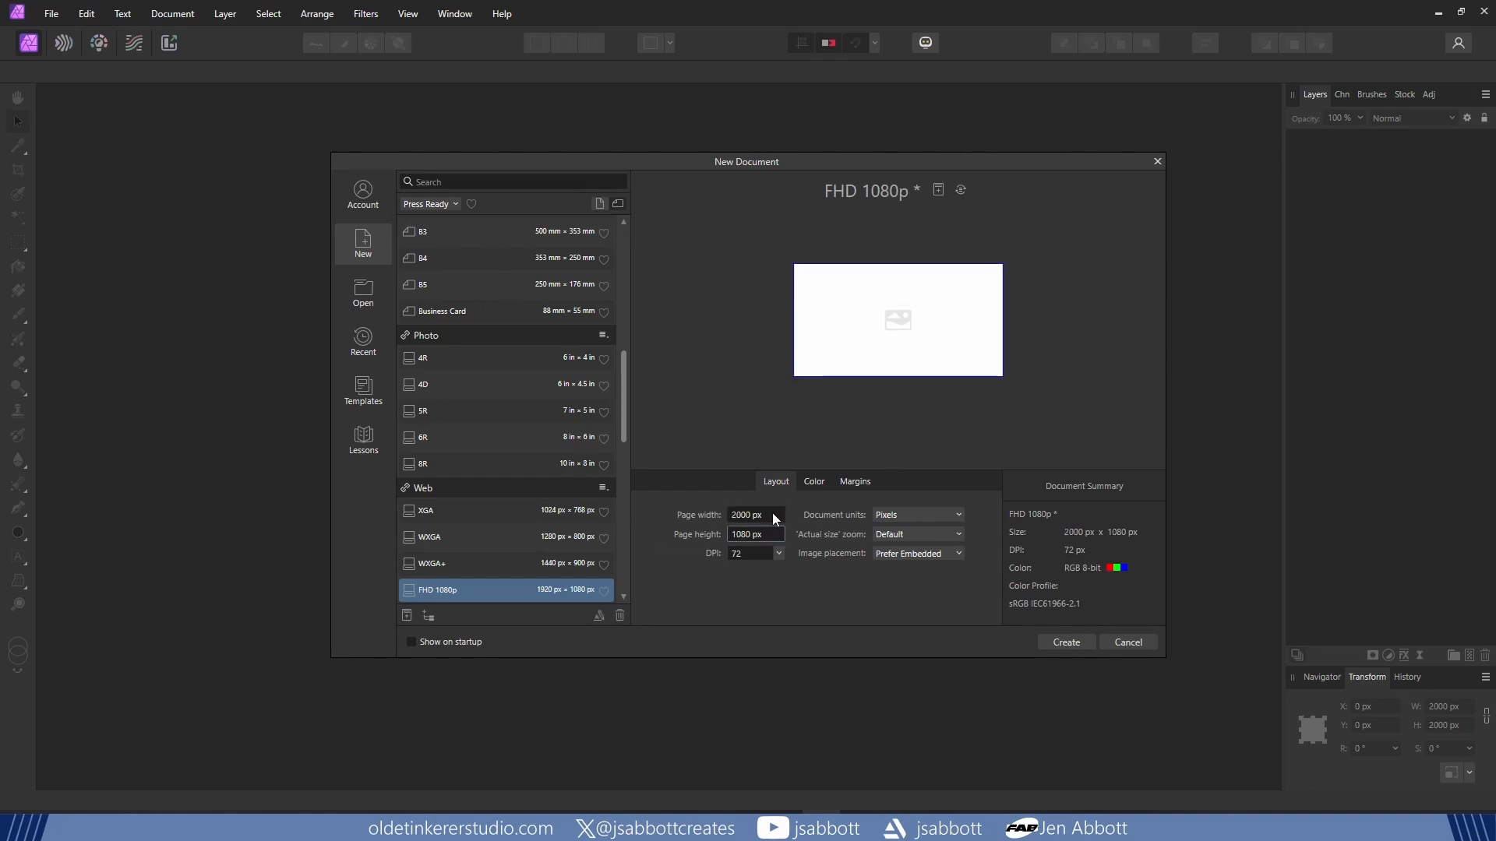
type("2000")
key("Tab")
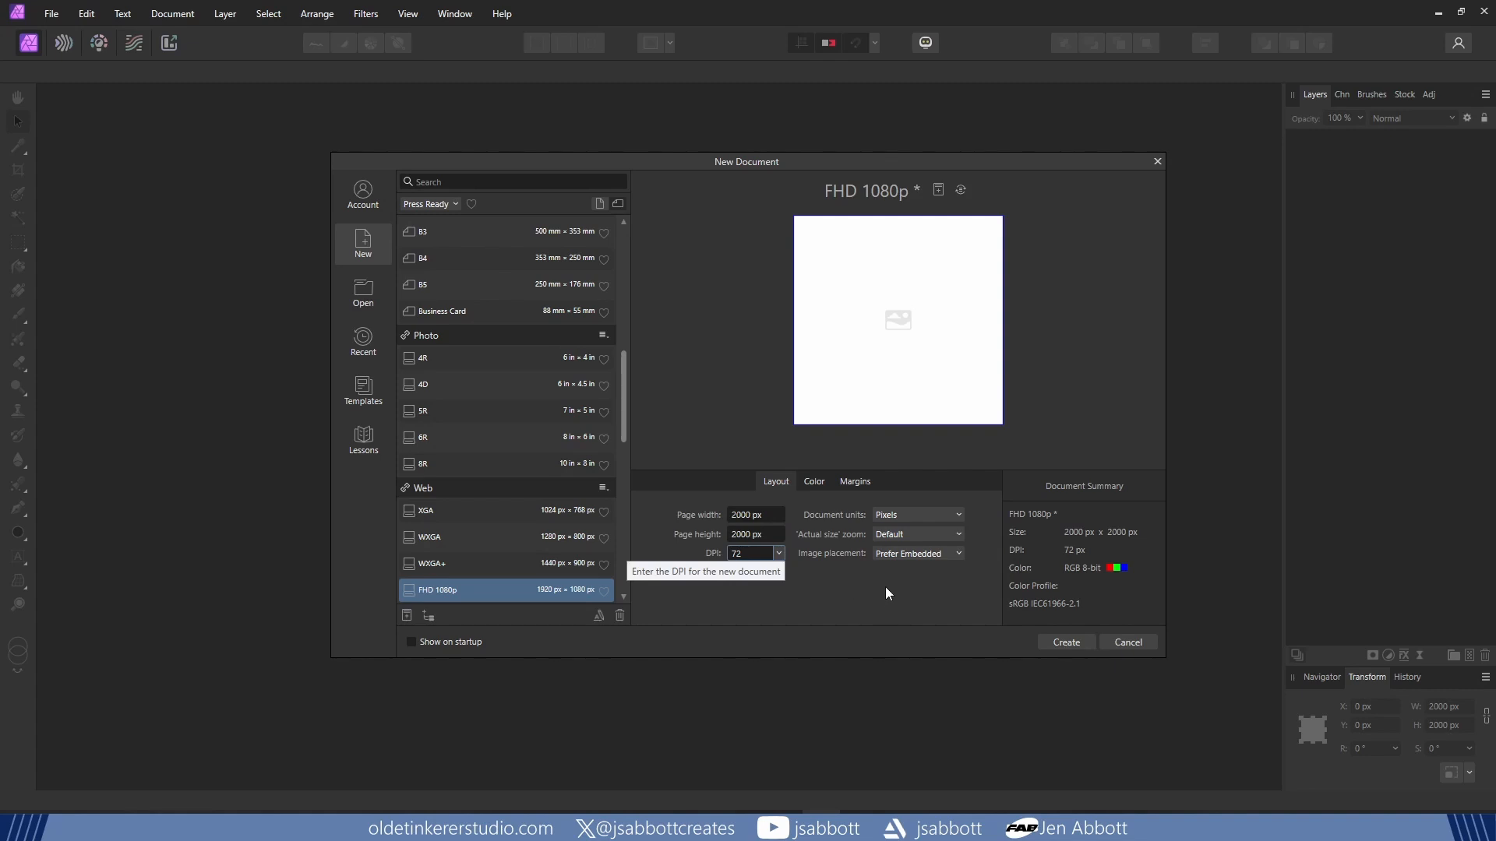
left_click(814, 481)
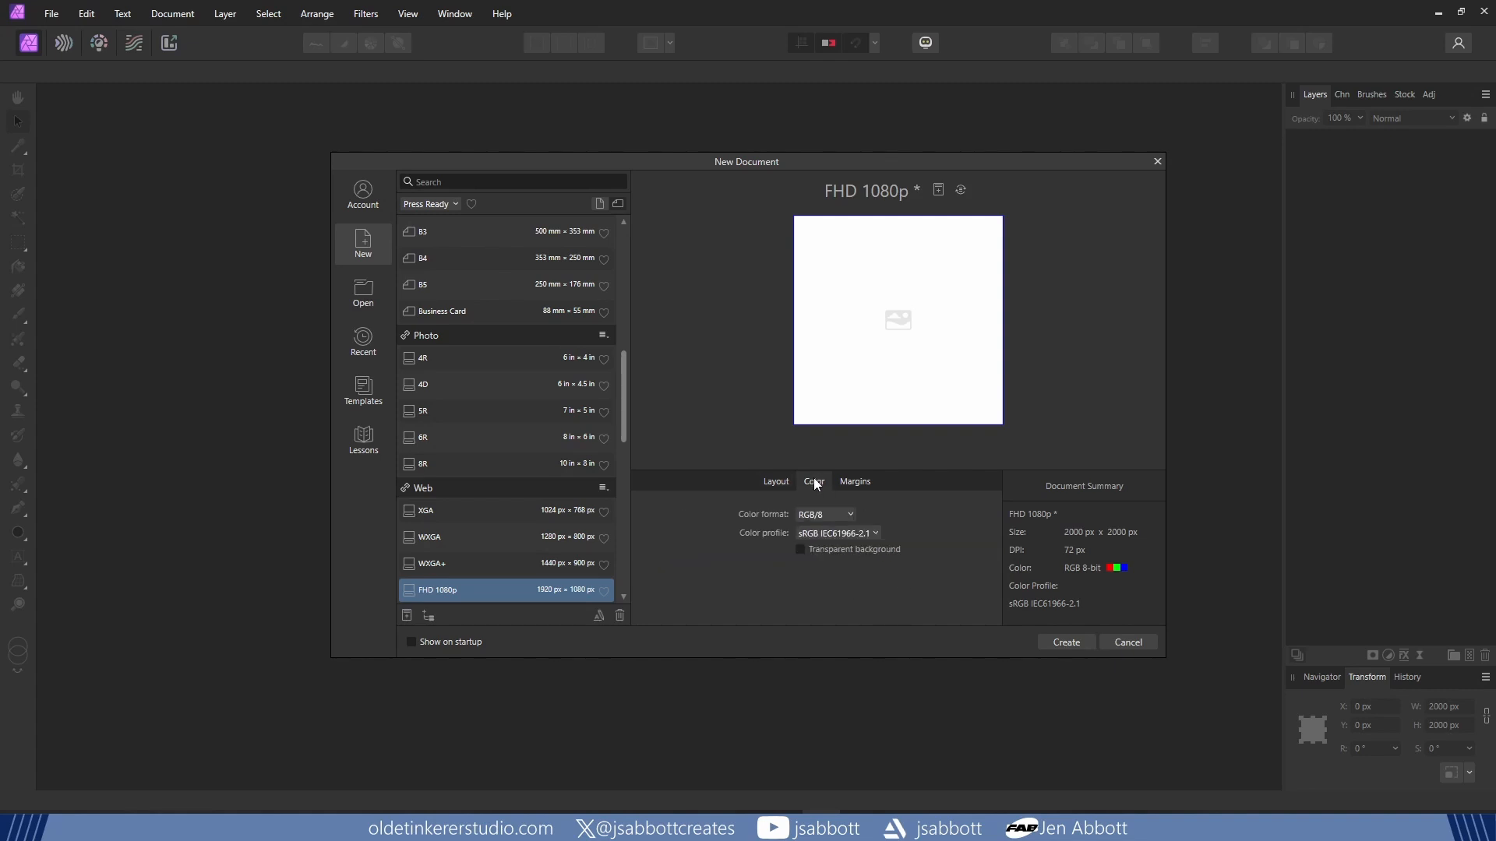
left_click(804, 549)
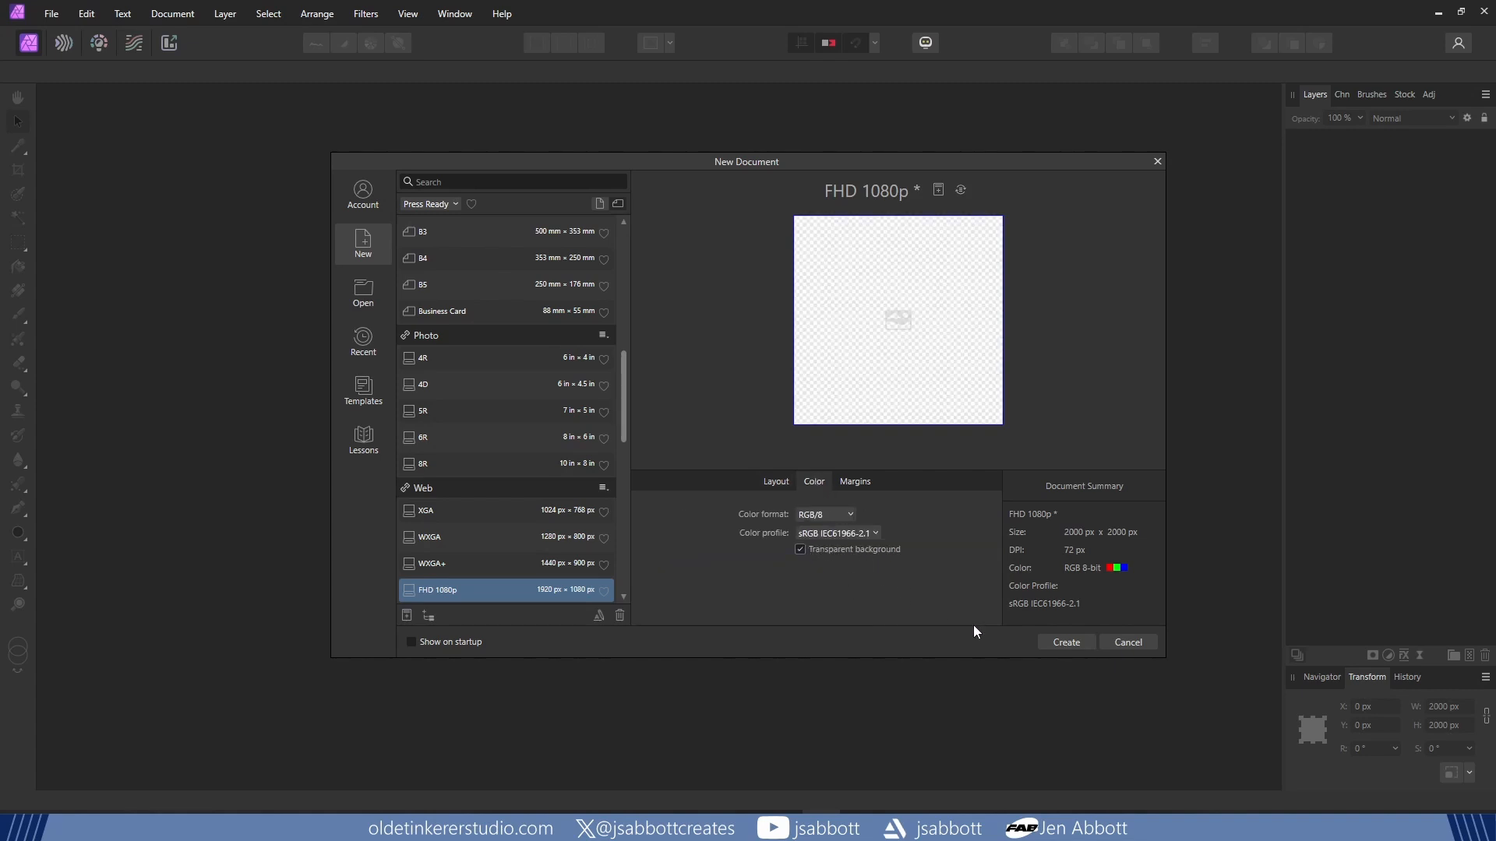
left_click(1067, 643)
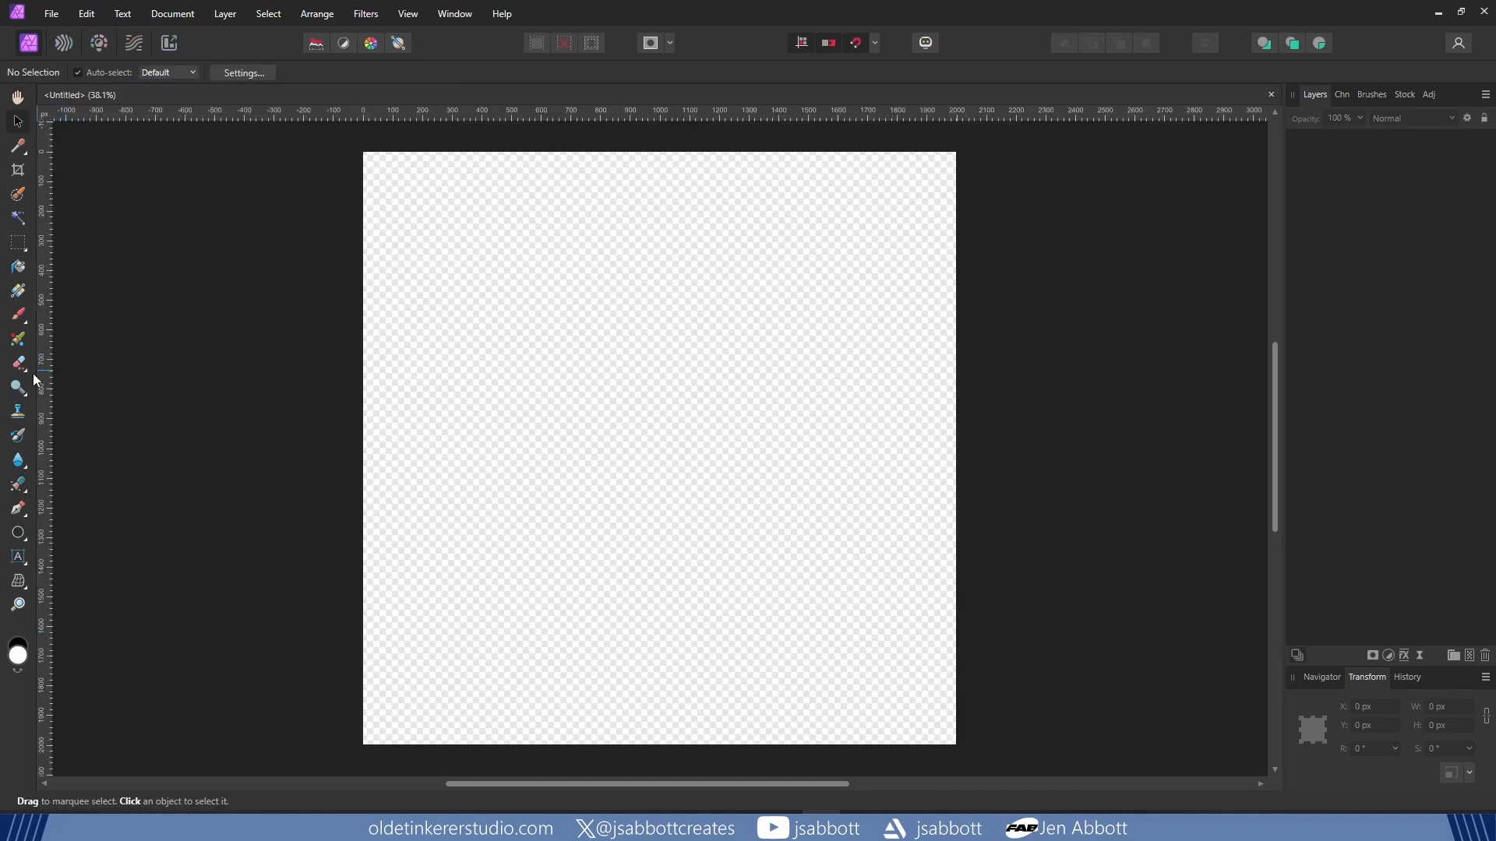
Step: Place a vertical and a horizontal guide through the canvas centre at 1000 px and add an empty pixel layer
left_click_drag(36, 387, 660, 391)
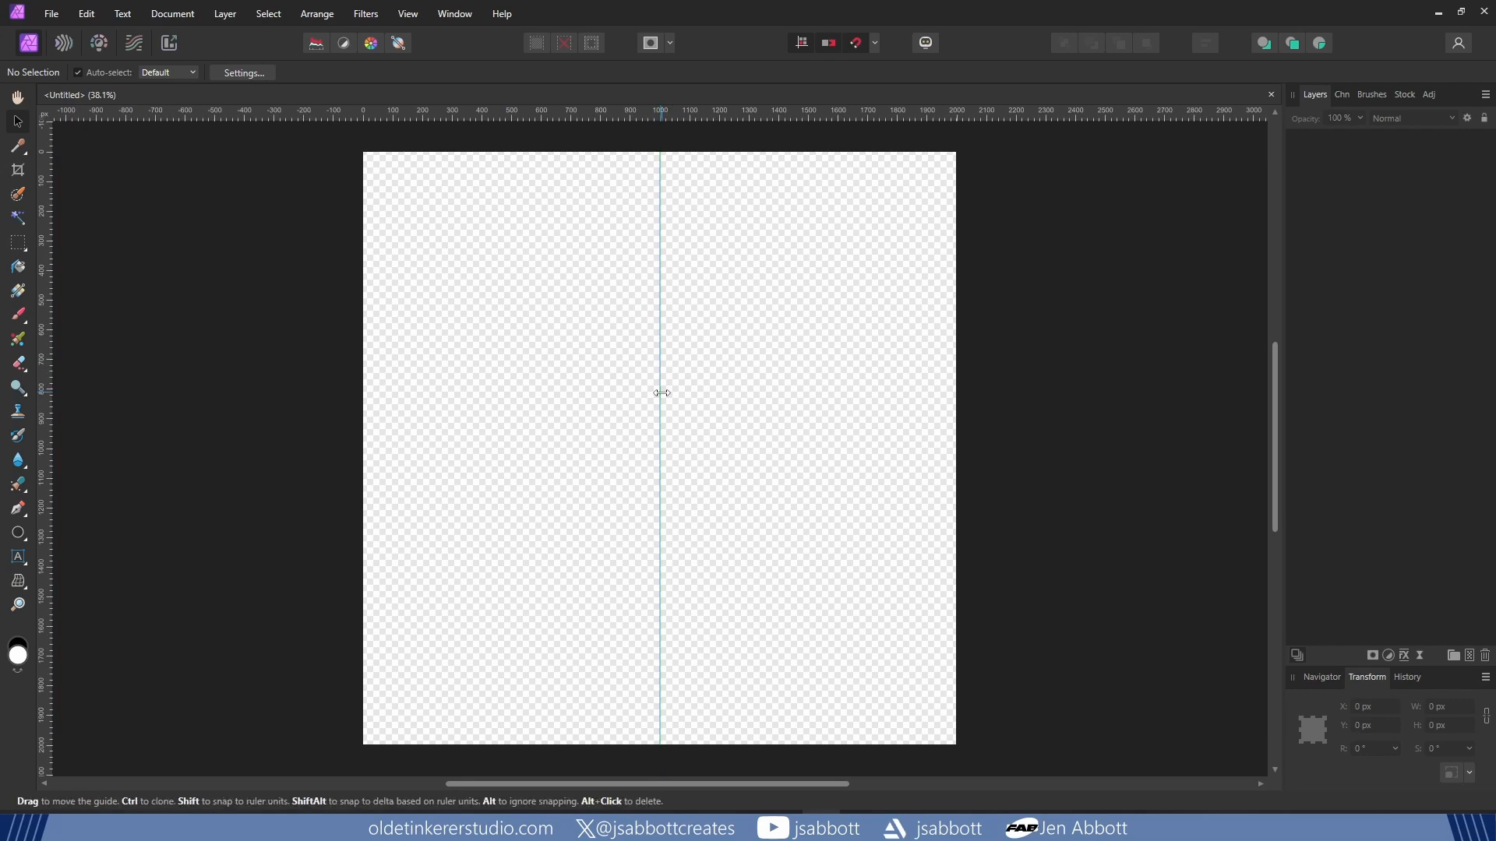
left_click_drag(578, 114, 546, 449)
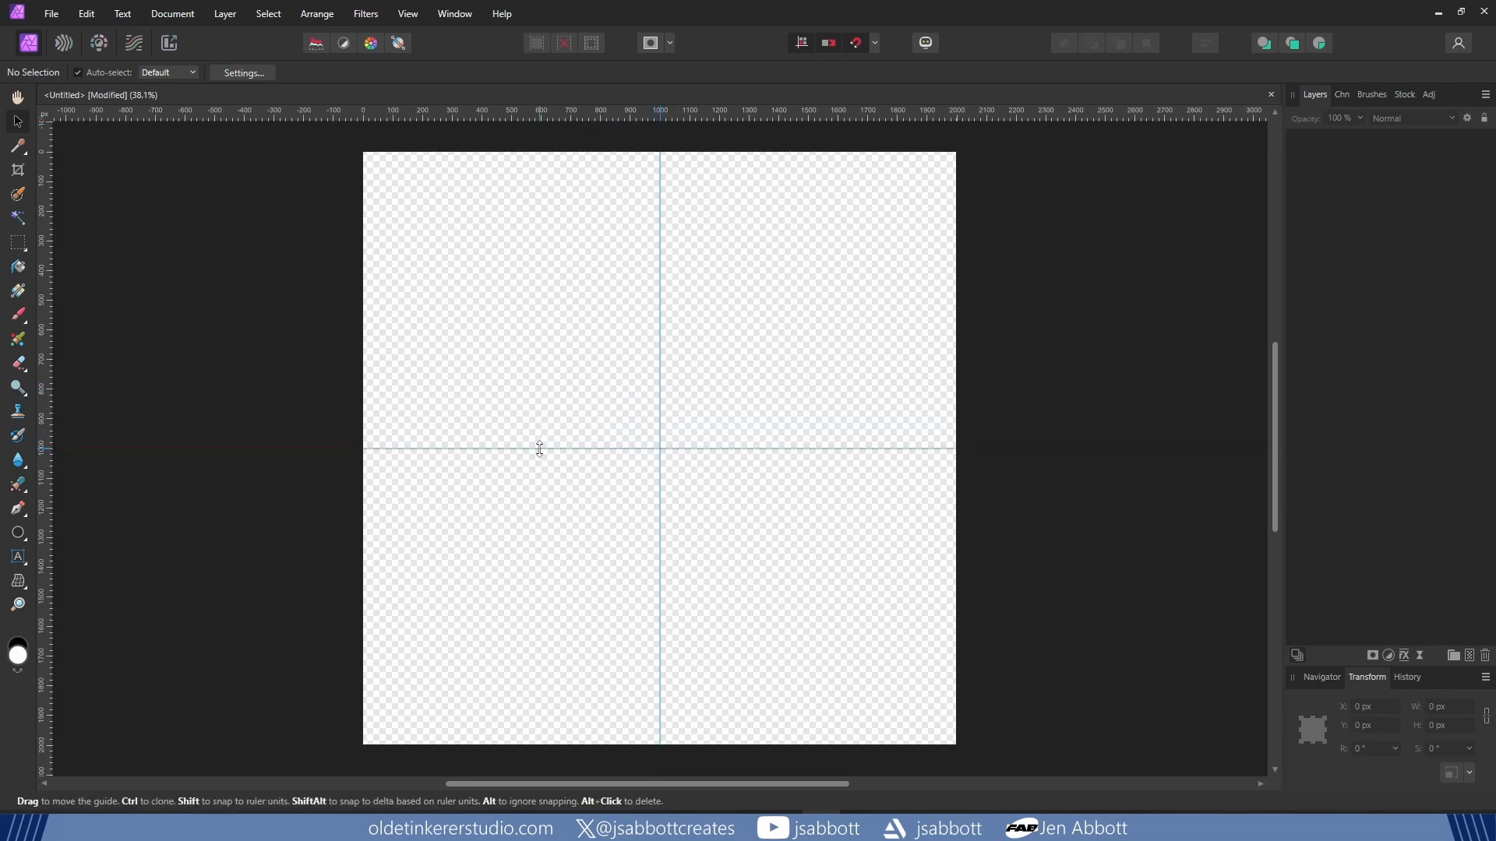
left_click(1470, 657)
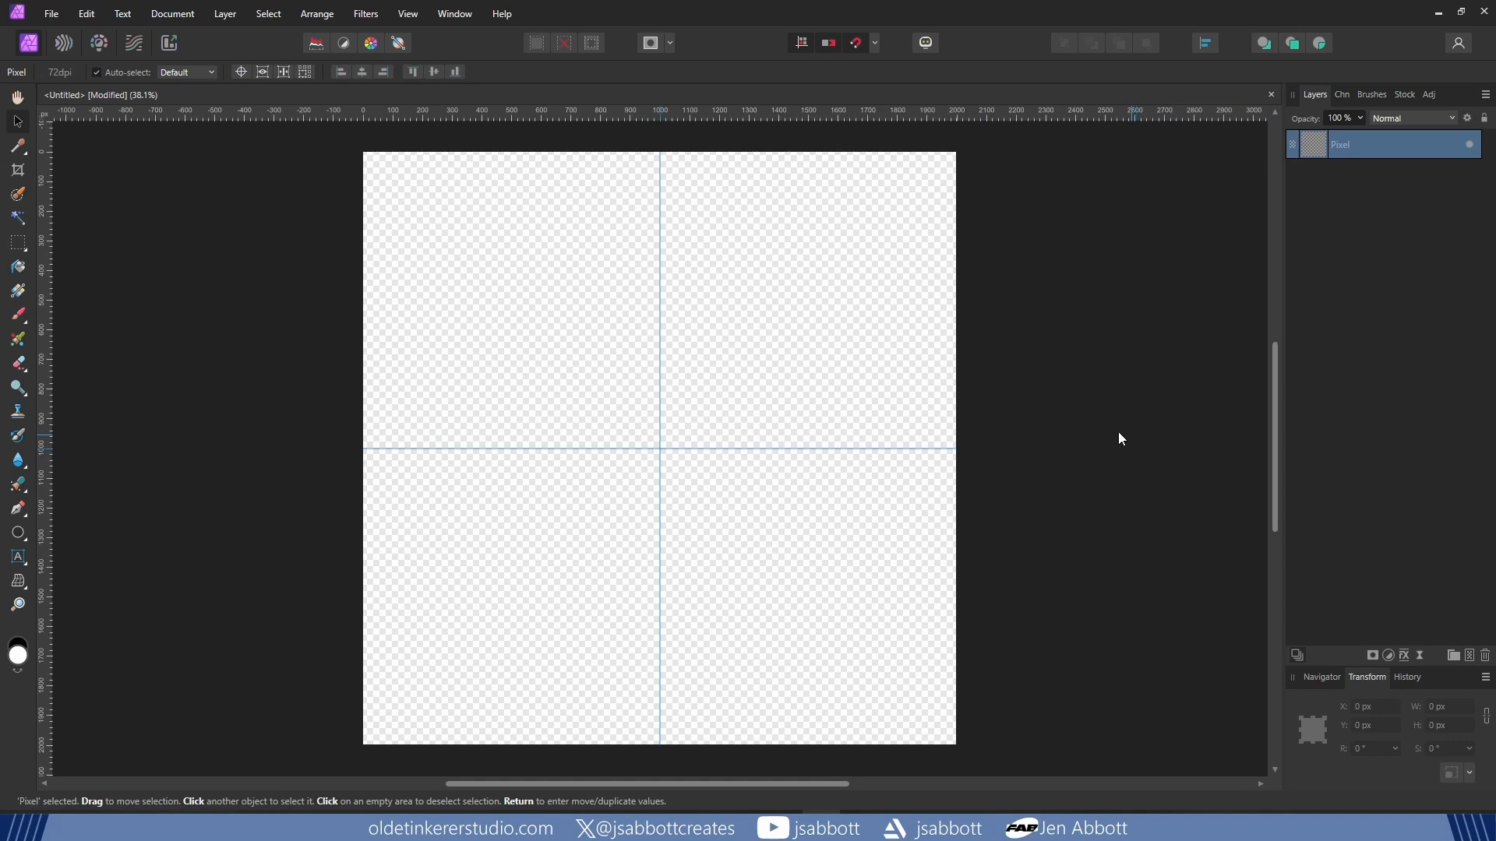
Step: Make a 1000 × 1000 px rectangular marquee selection and align it with the canvas's upper-left quadrant
left_click(18, 243)
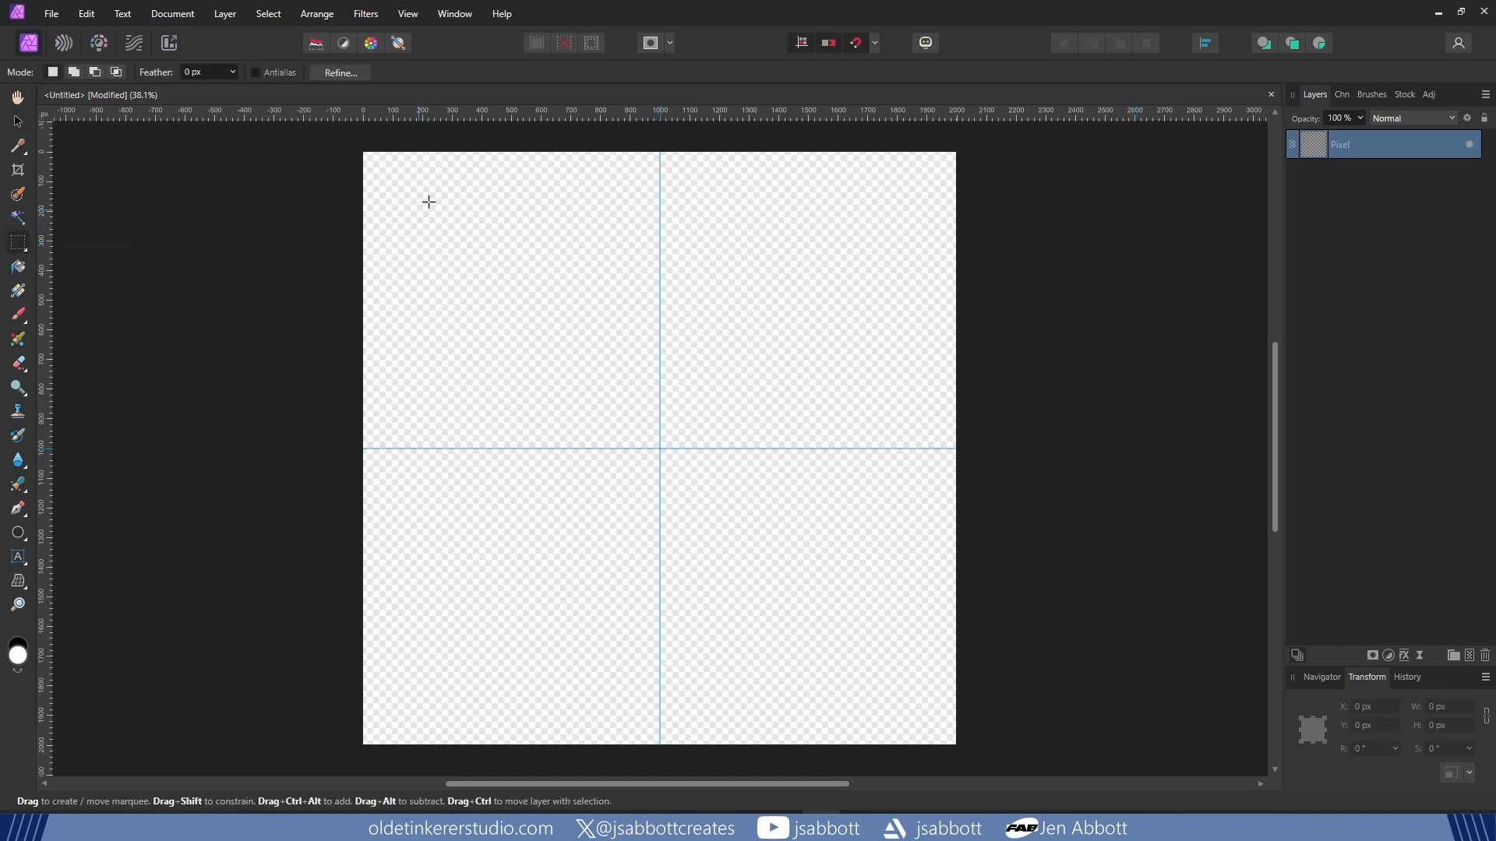
left_click_drag(384, 179, 618, 412)
left_click(1443, 707)
type("1000")
key("Tab")
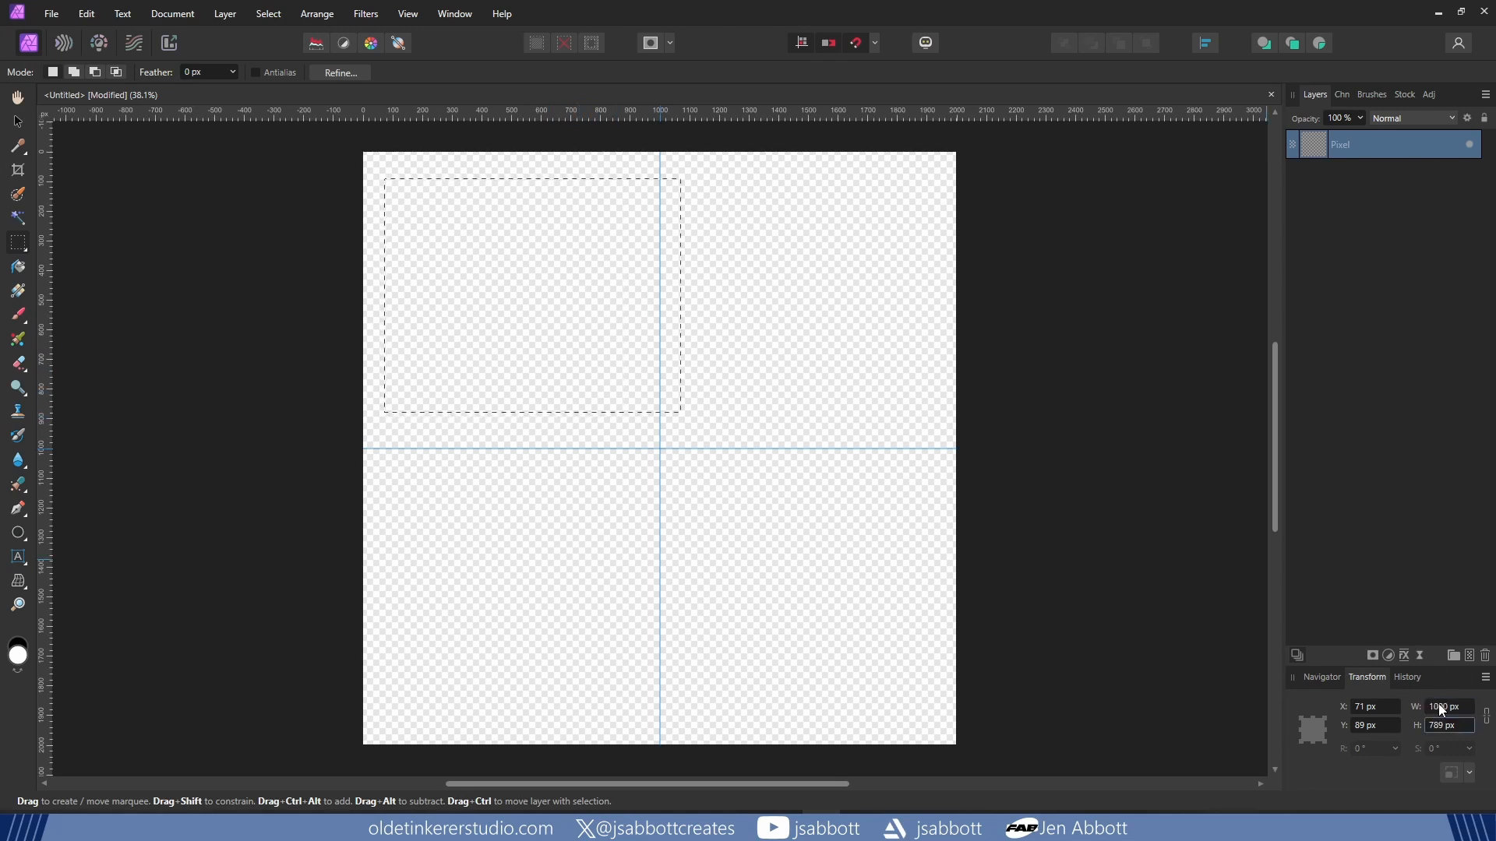
type("1000")
key("Return")
left_click_drag(526, 191, 507, 167)
Step: Flood fill the selected quadrant with white and deselect it
left_click(19, 268)
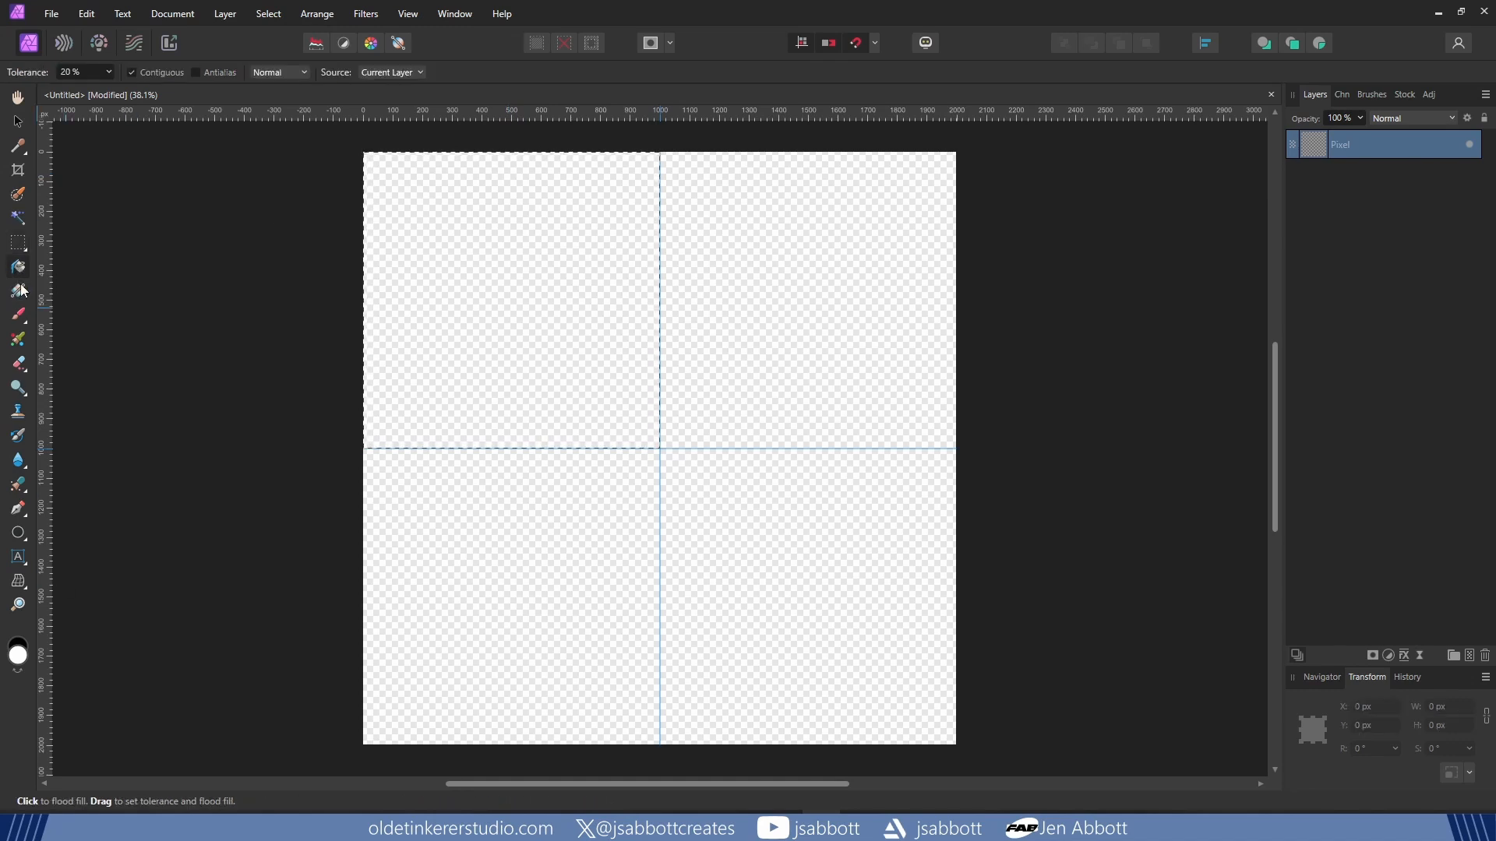
left_click(488, 296)
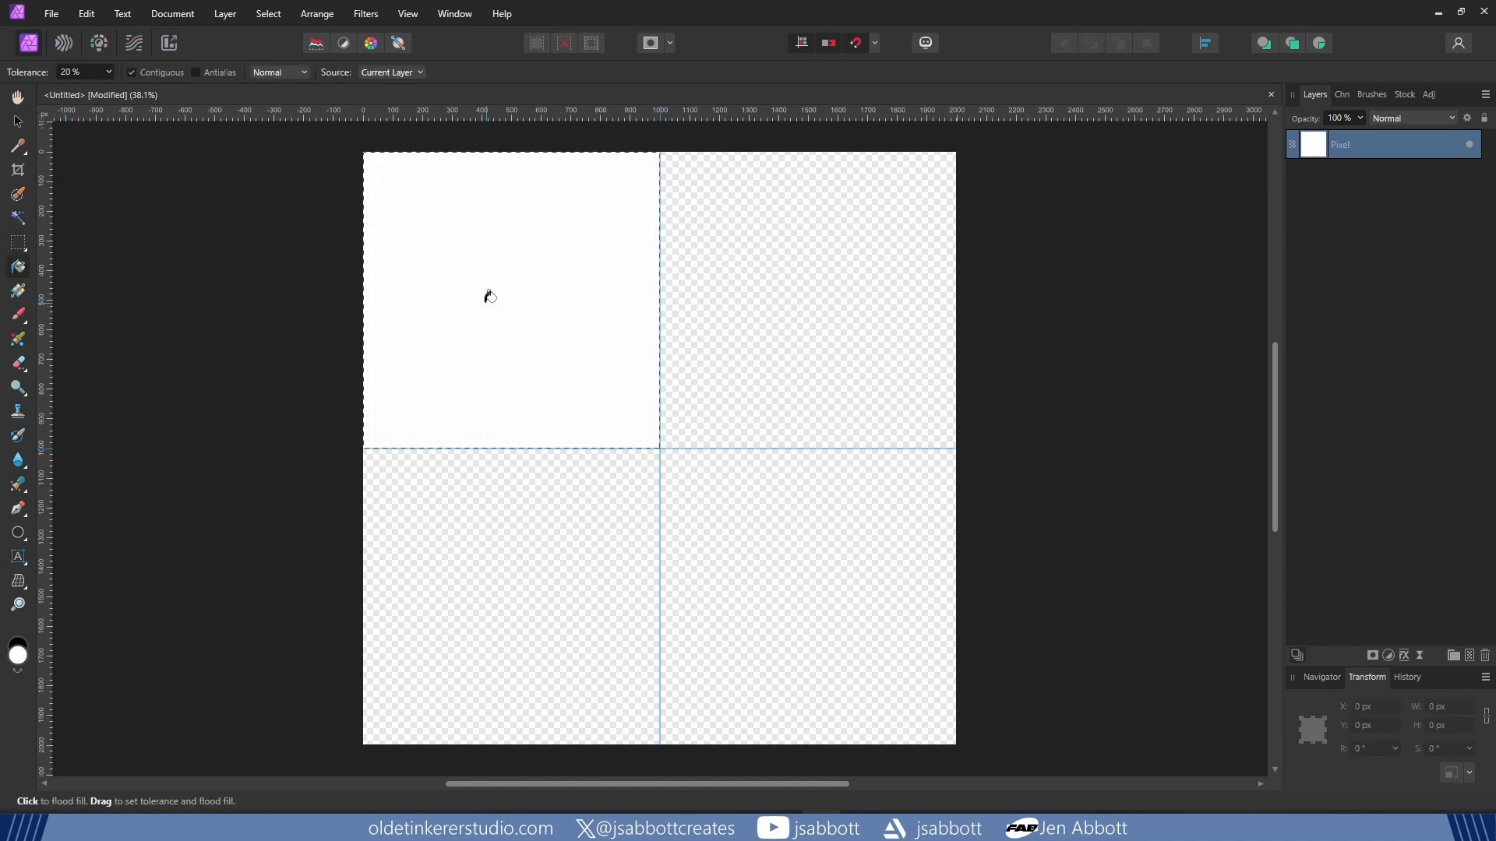
left_click(269, 14)
left_click(204, 48)
Step: Duplicate the white square into the canvas's upper-right quadrant and flood fill the copy with black
key("v")
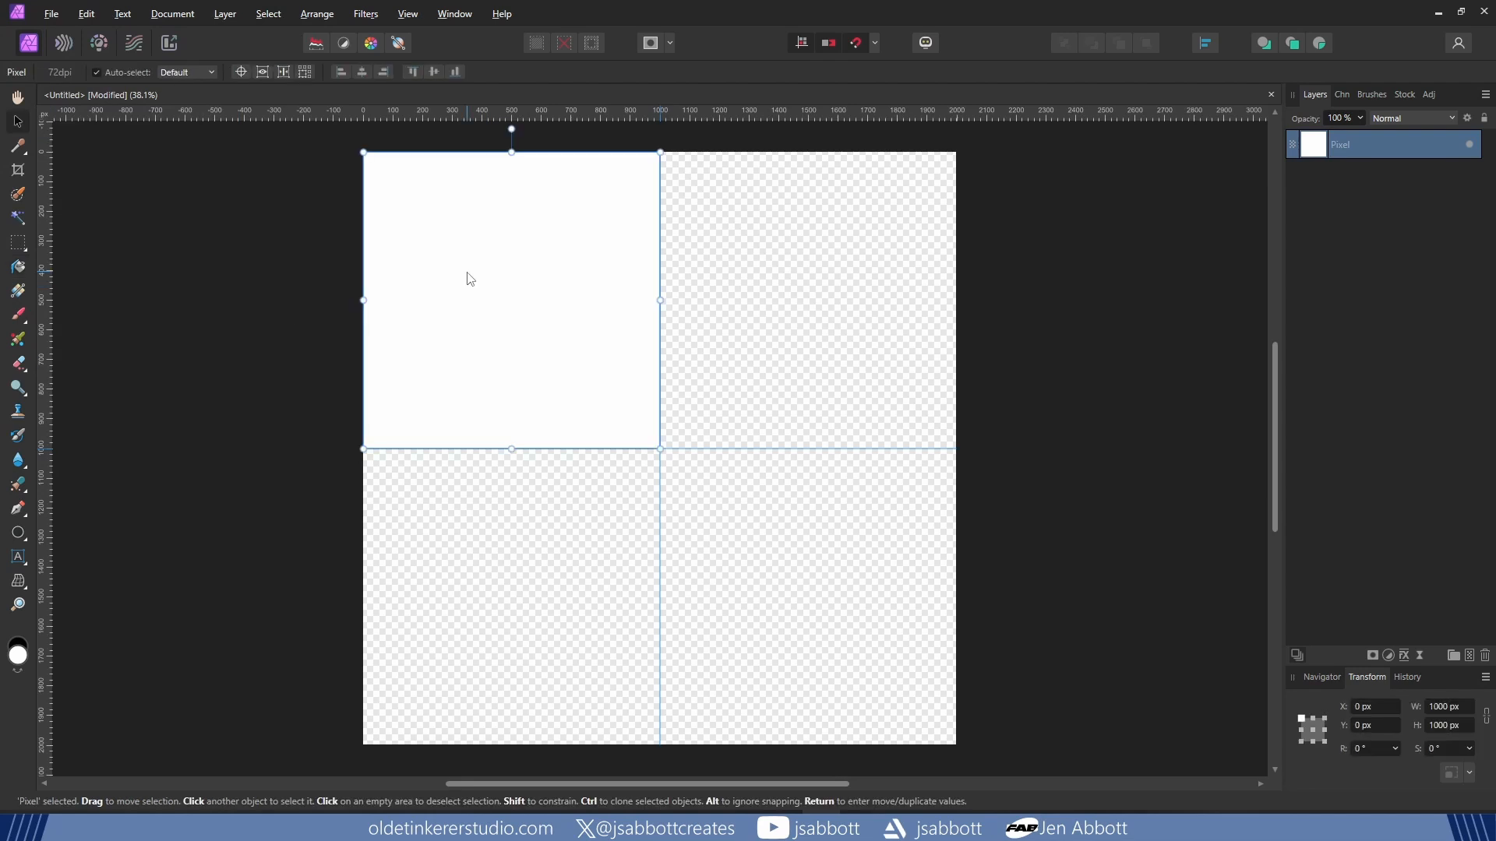
left_click_drag(465, 277, 766, 285)
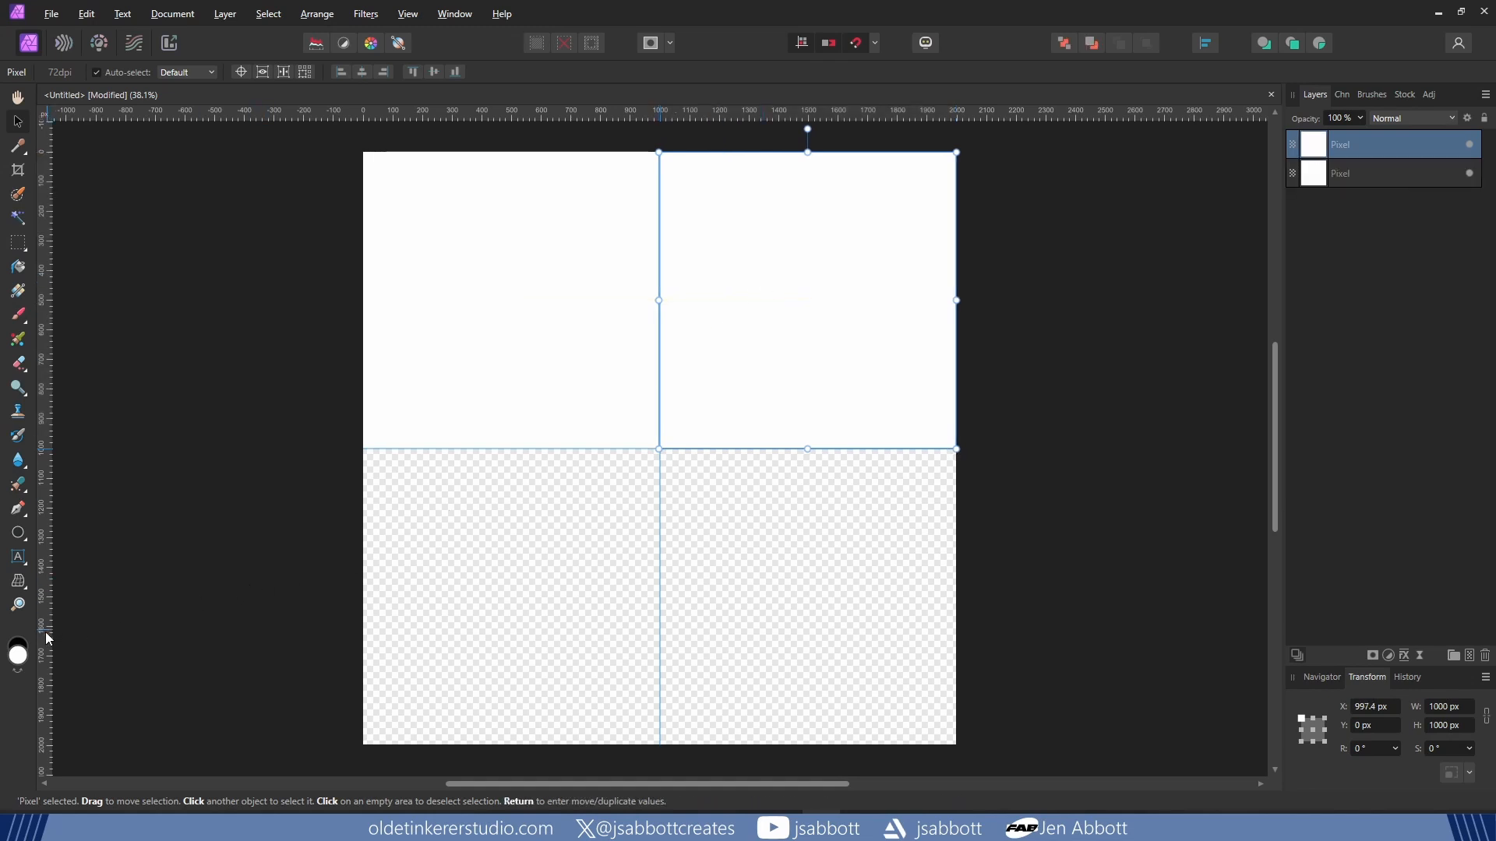
left_click(20, 672)
left_click(18, 266)
left_click(805, 256)
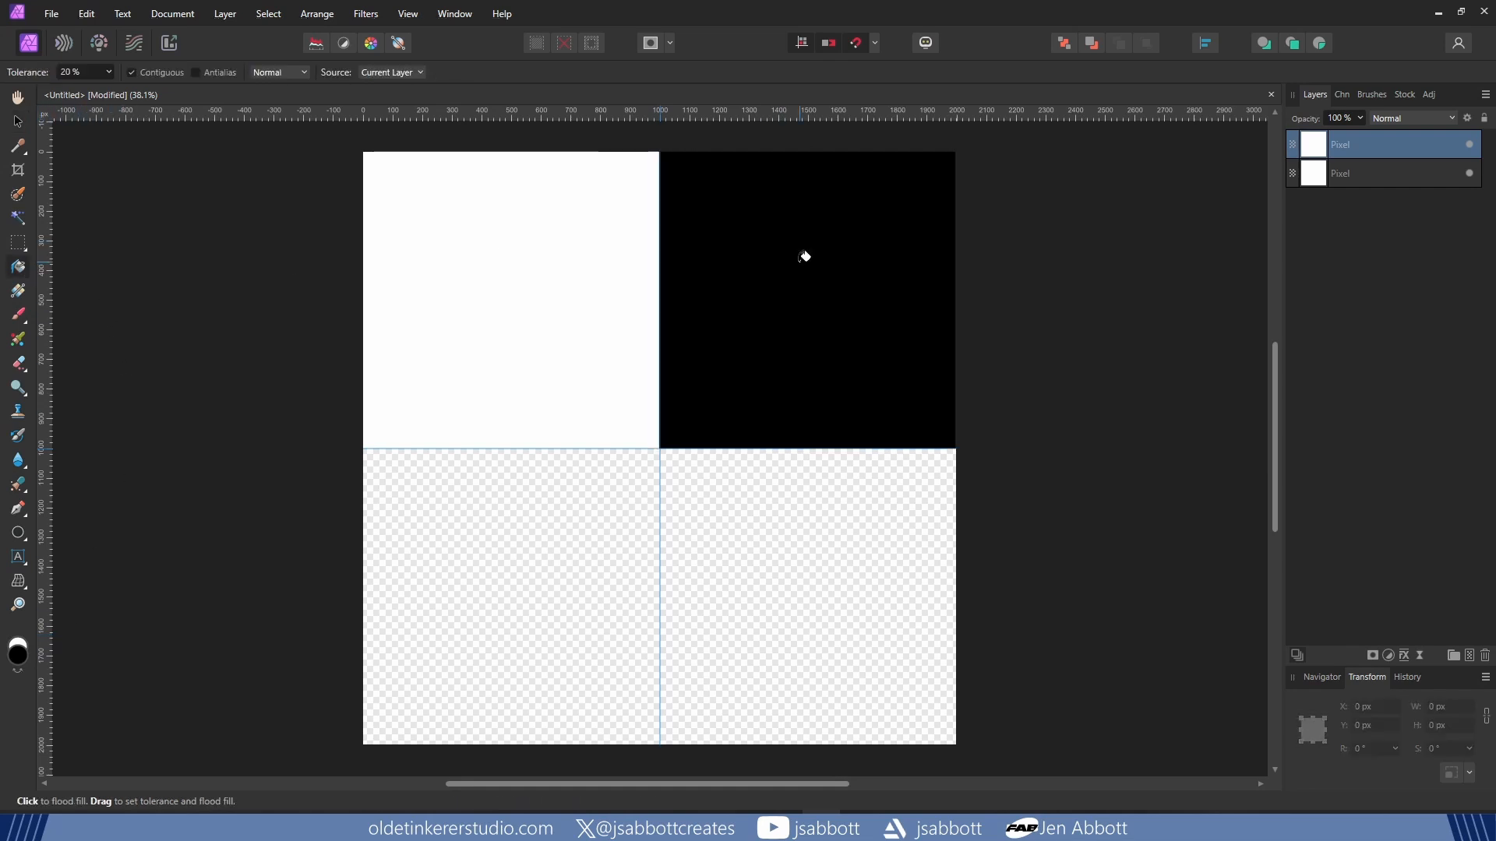
Step: Place a duplicate of the white and black squares, rotated 180°, in the lower half of the canvas
left_click(18, 121)
left_click(1382, 173)
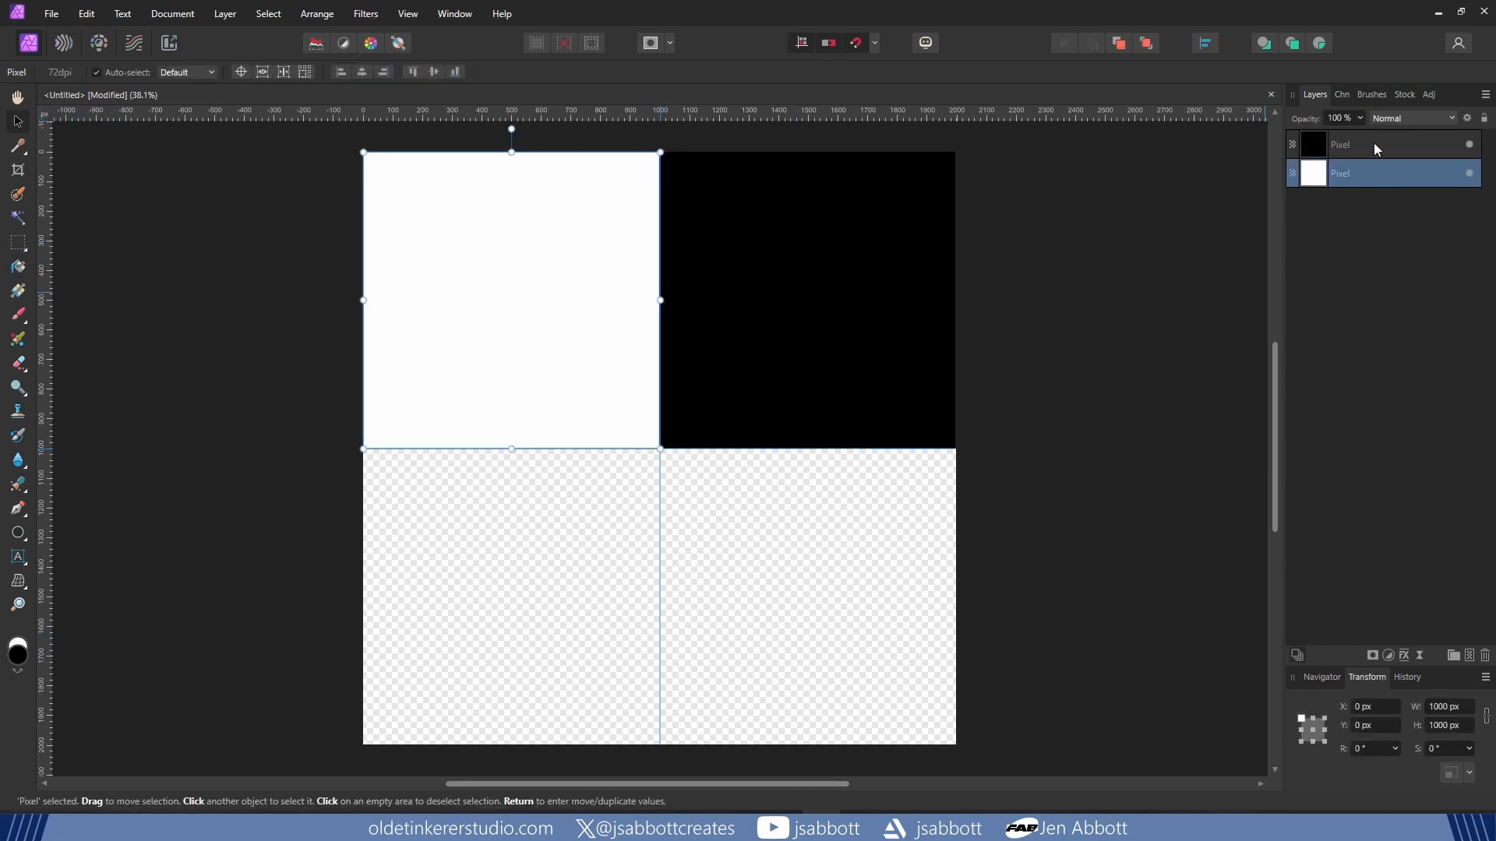
left_click(1376, 148, "shift")
key("ctrl+j")
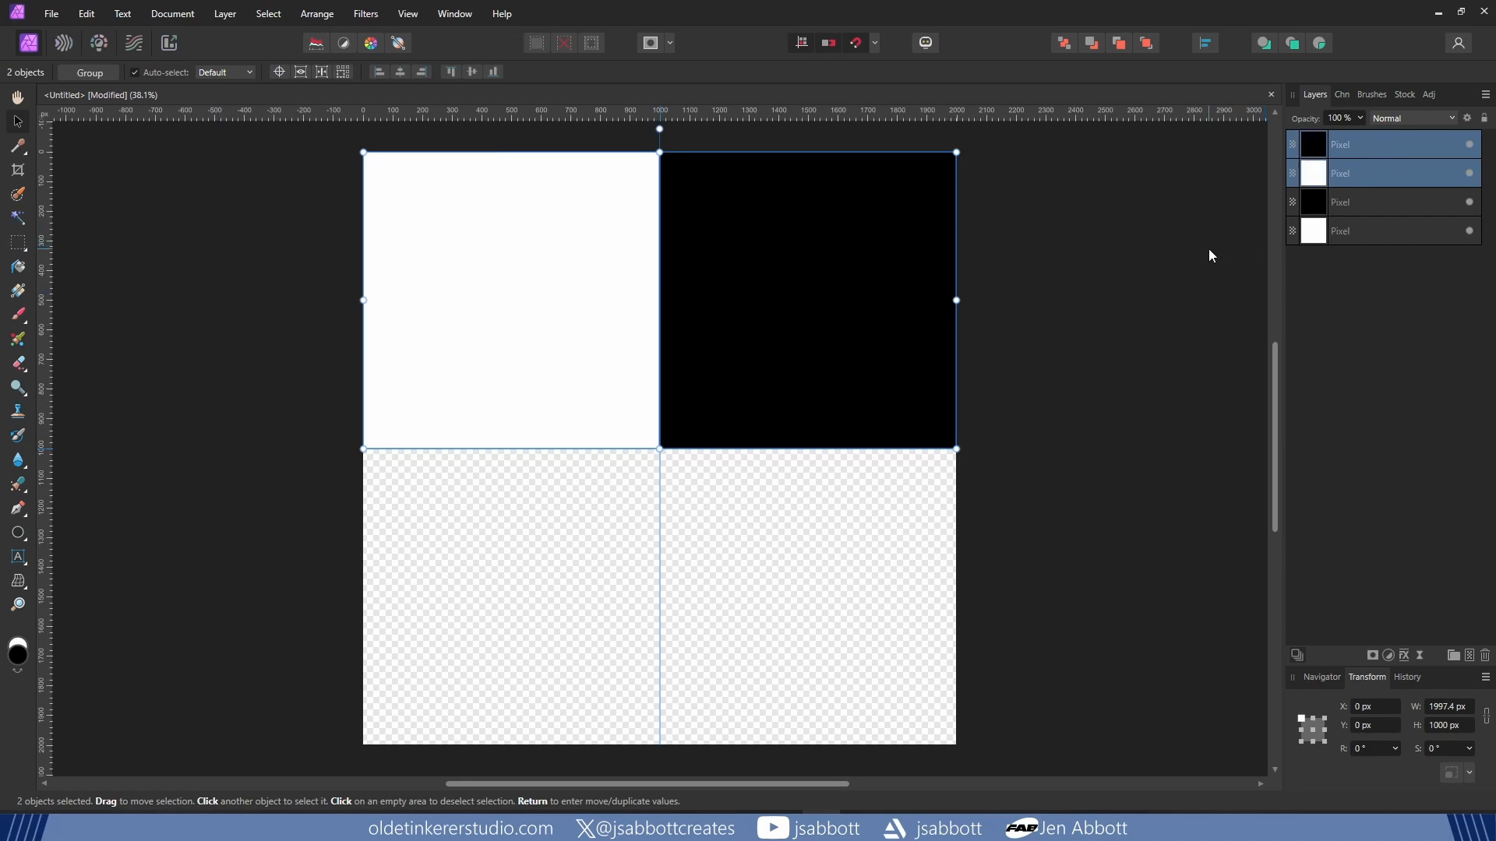
left_click_drag(973, 153, 453, 415)
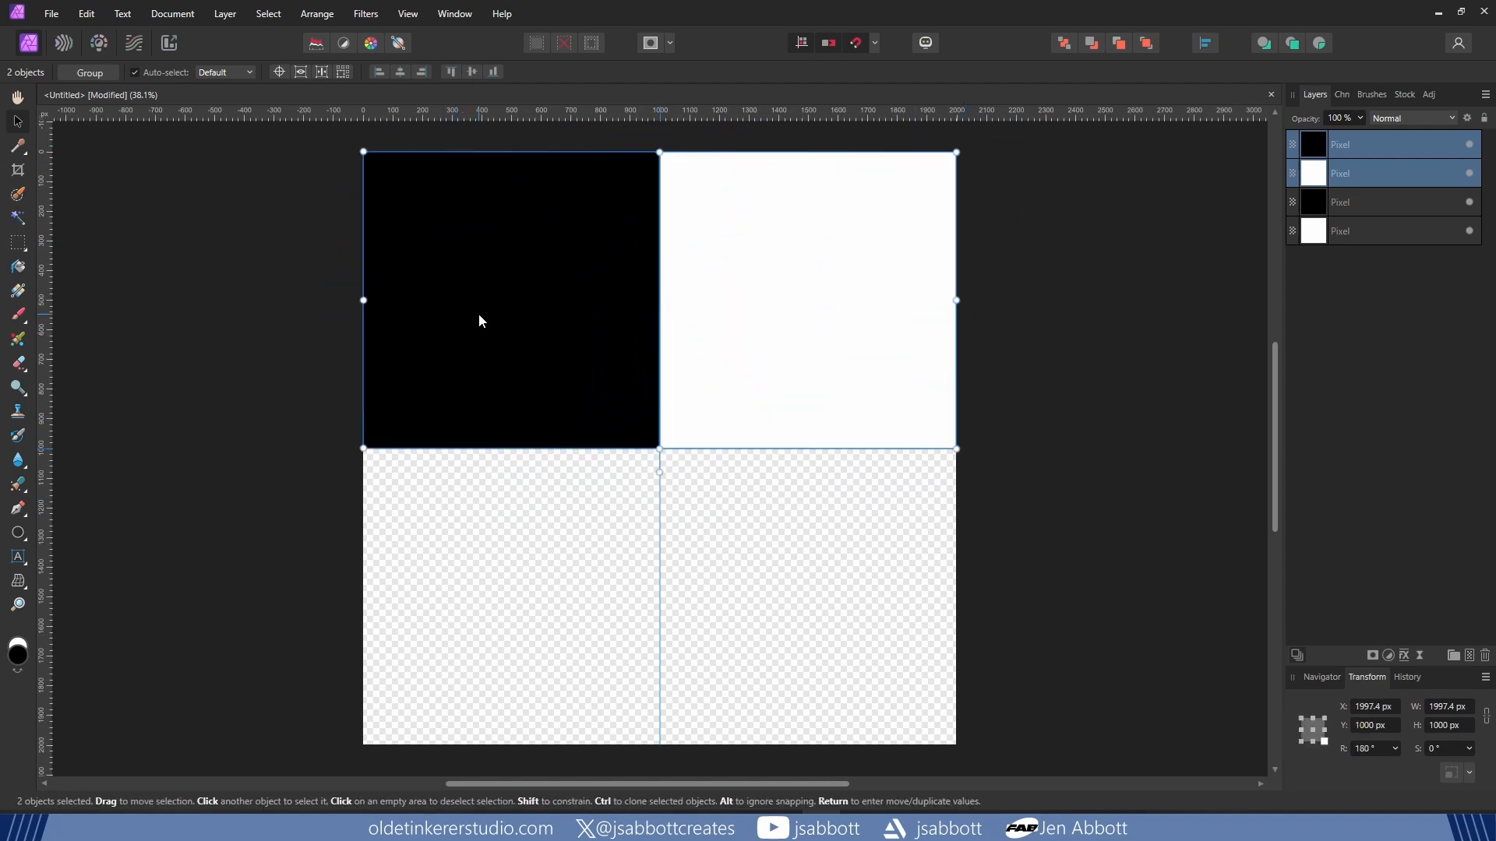
left_click_drag(480, 321, 445, 611)
Step: Group the four square layers as "grid" and set the group's blend mode to Normal
left_click(1401, 146)
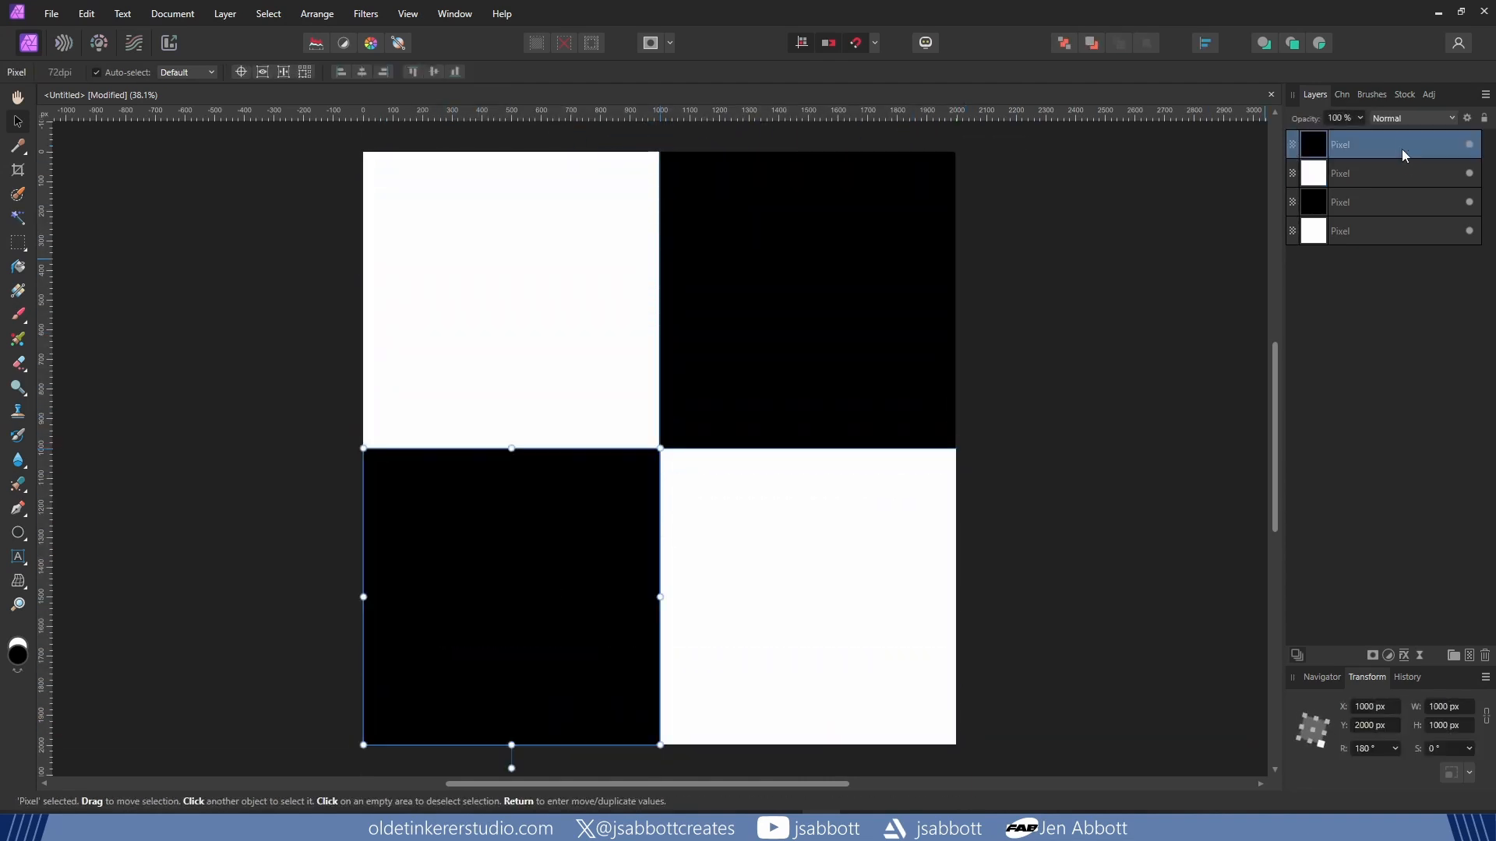
left_click(1388, 234, "shift")
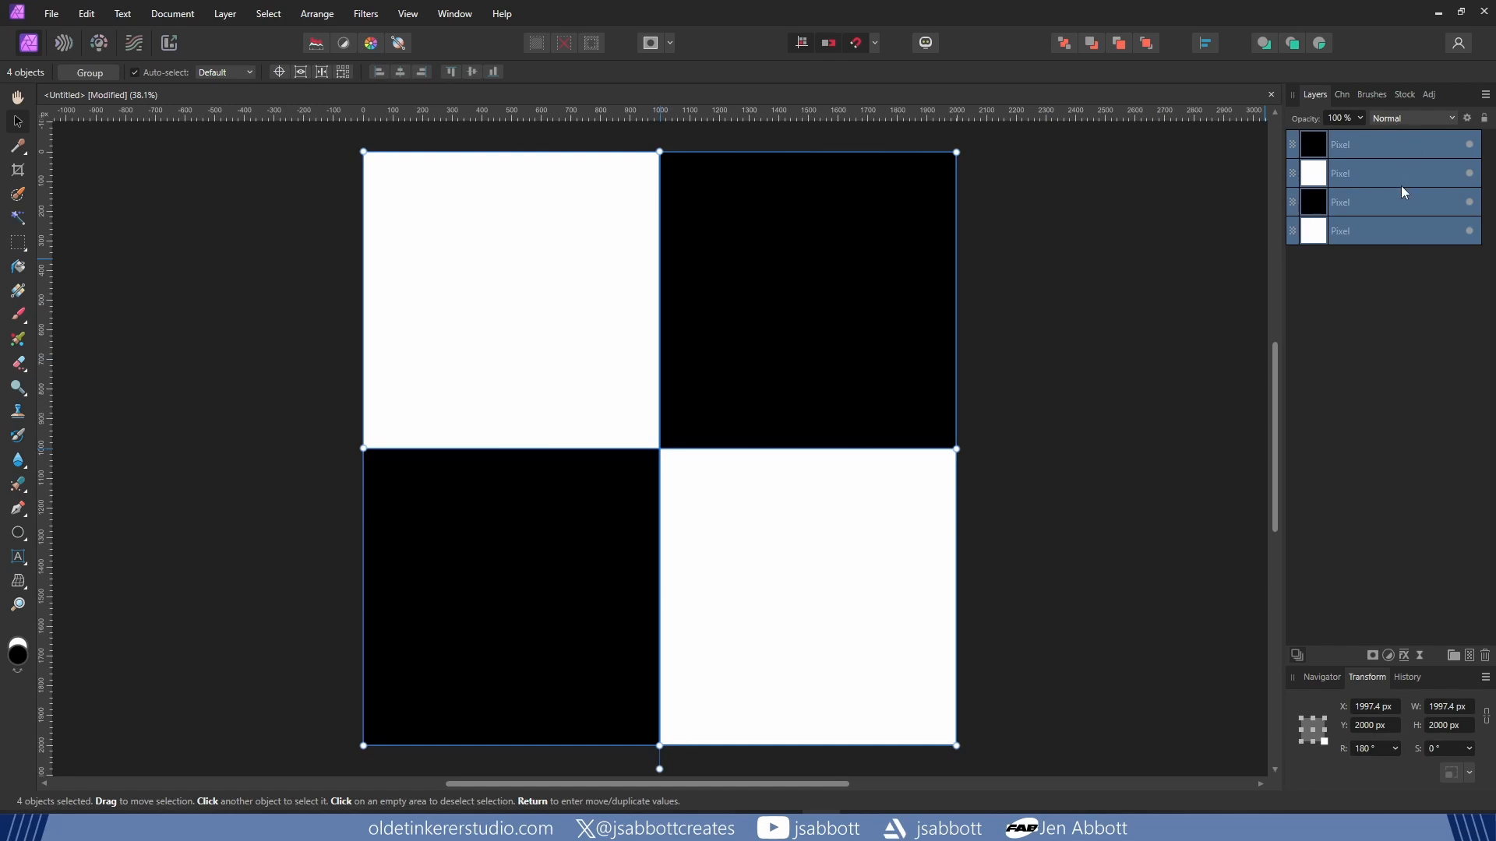
key("ctrl+g")
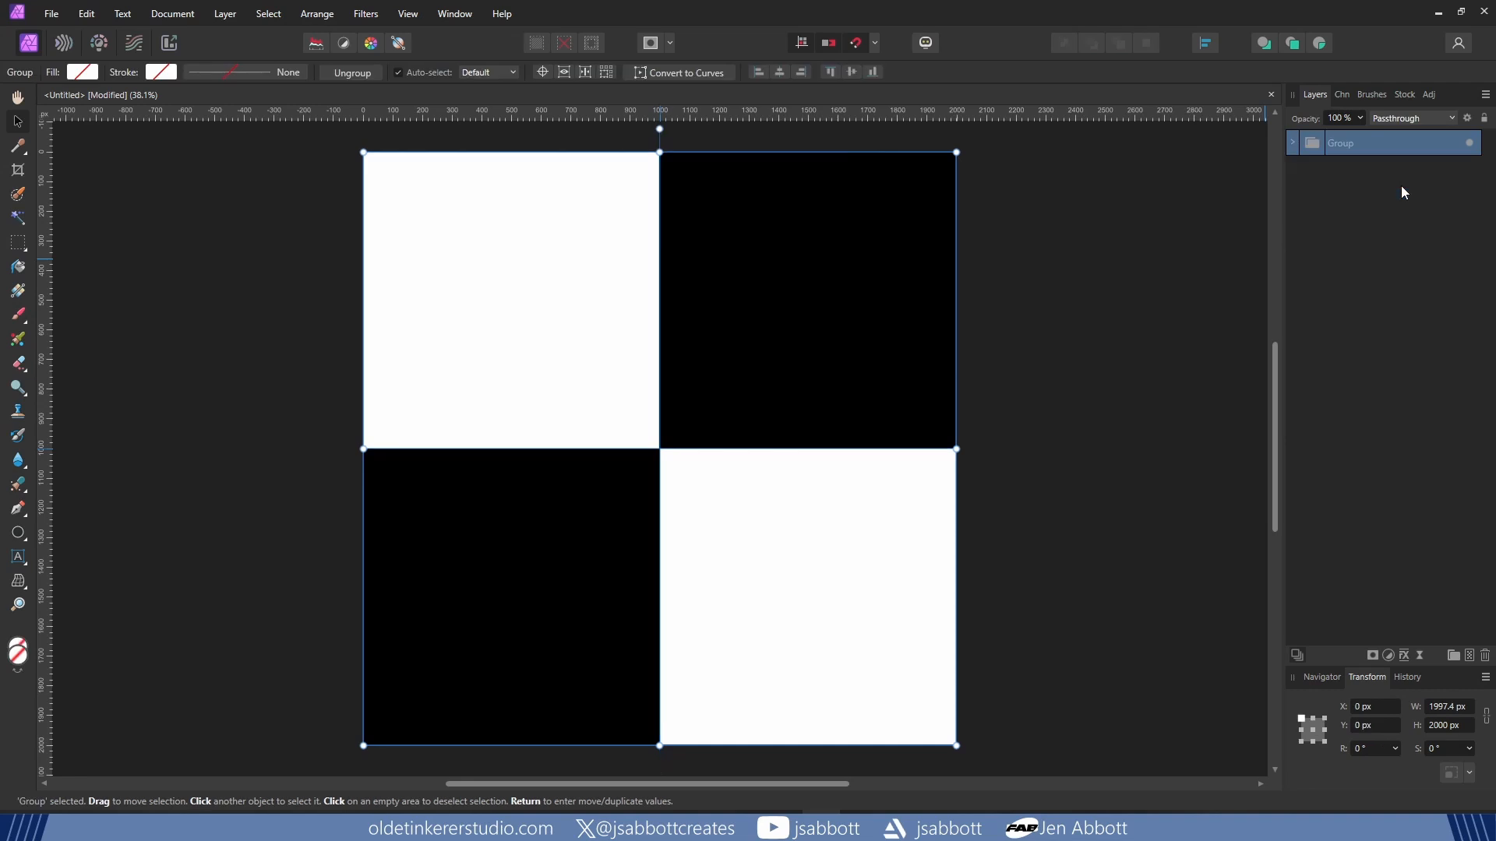
left_click(1400, 121)
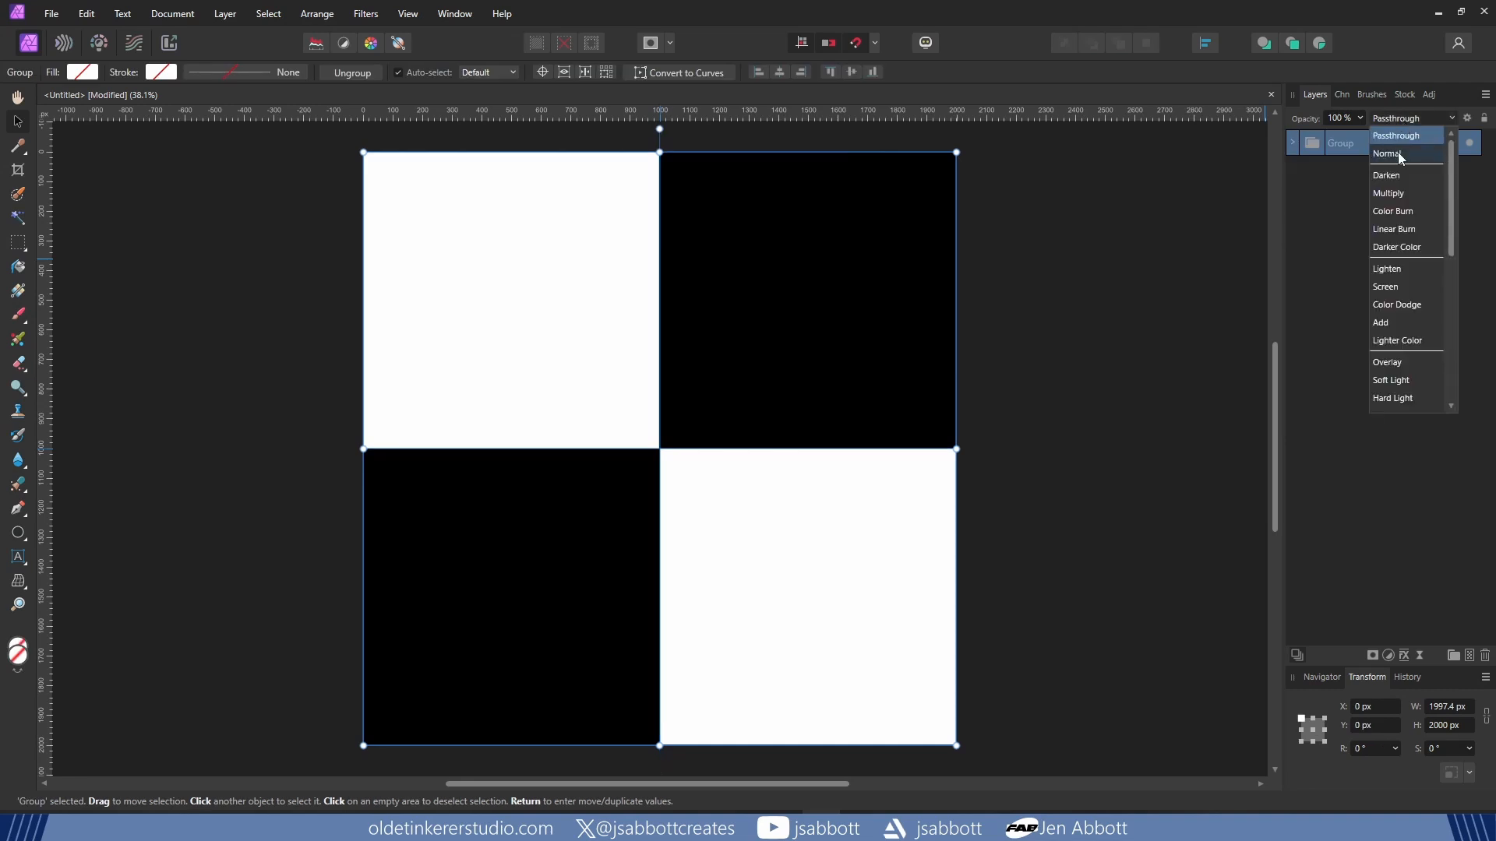
left_click(1399, 153)
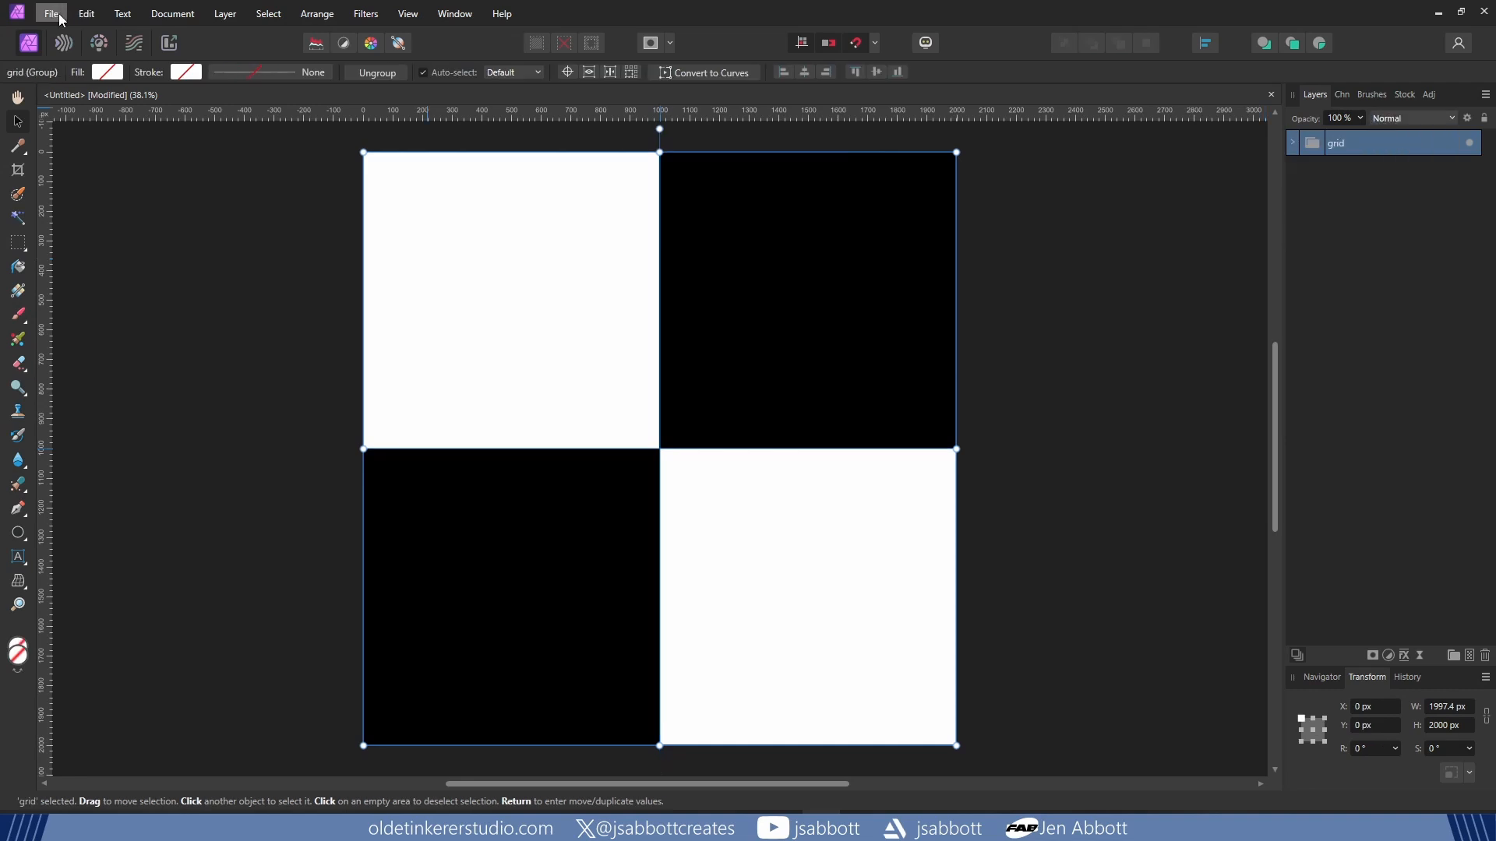
Step: Export the finished checkerboard as a PNG image named Grid
left_click(56, 15)
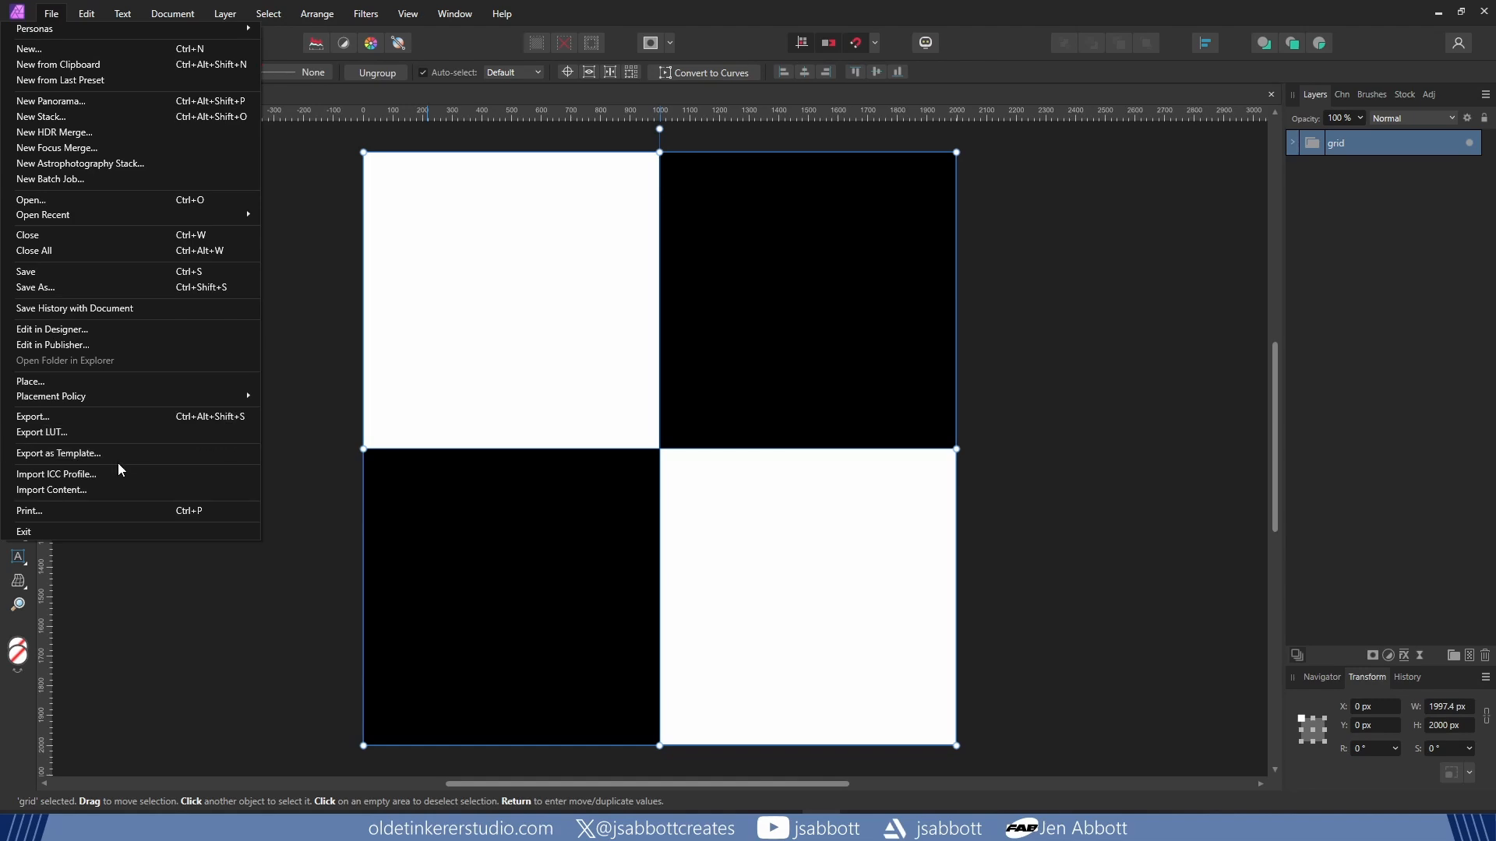
left_click(118, 418)
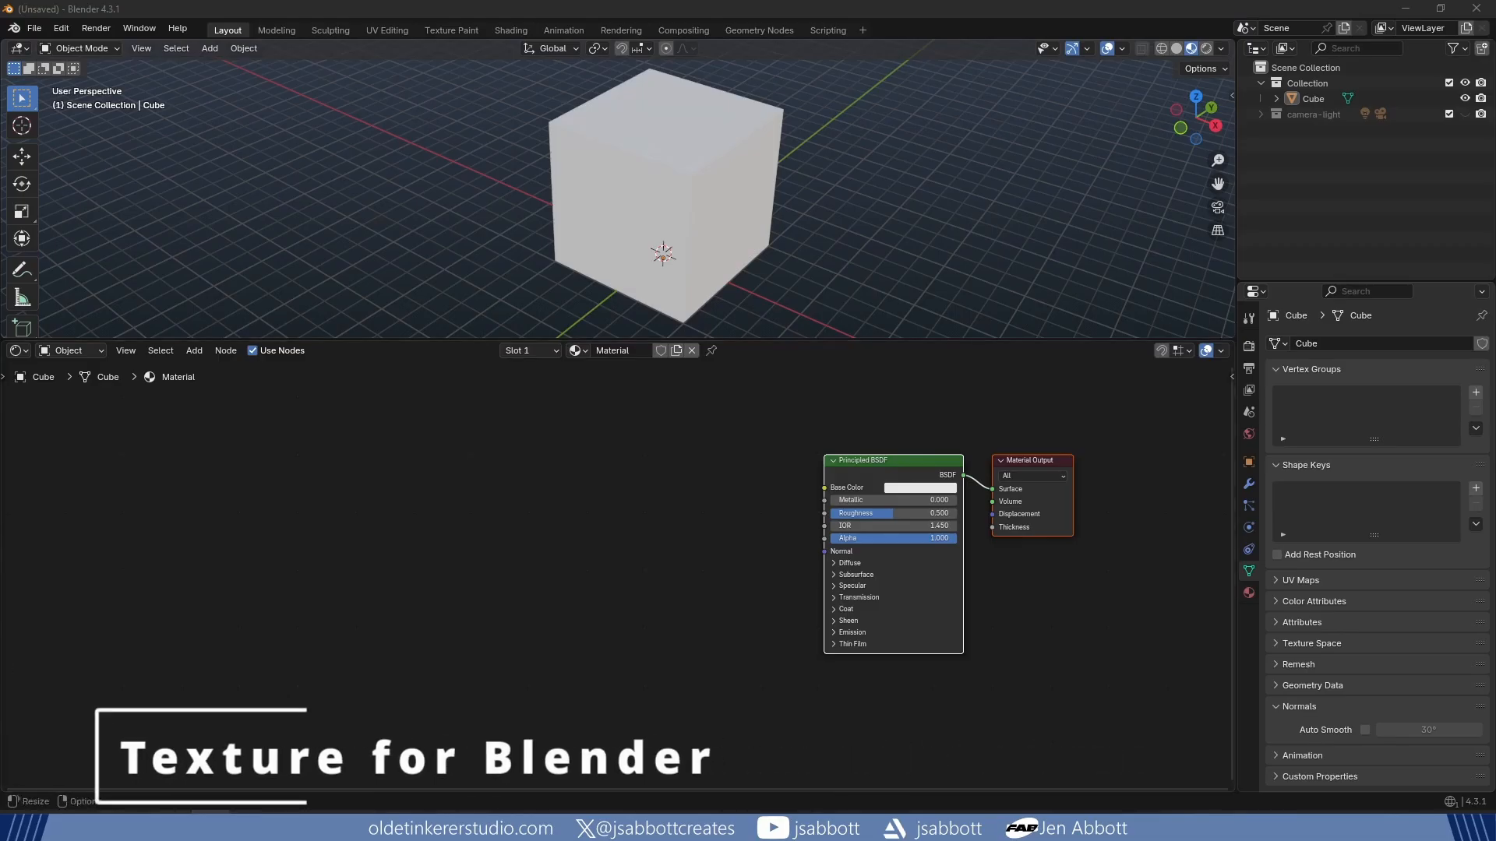
Step: Switch to Blender, add Grid.png as an image texture to the cube's material and connect its Color to the Base Color
left_click_drag(168, 488, 631, 468)
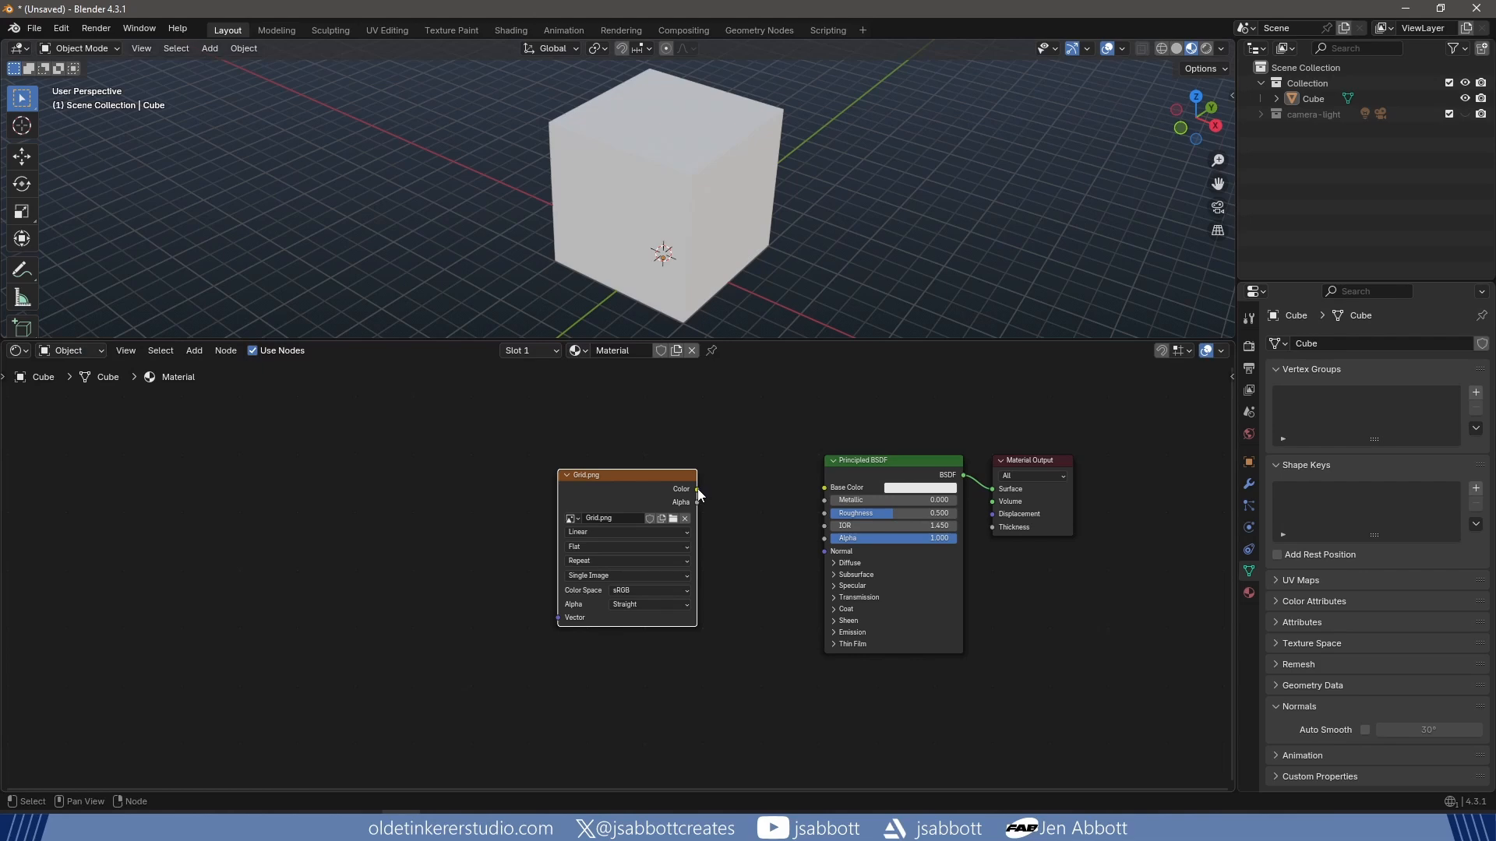
left_click_drag(697, 489, 825, 491)
Step: Set the Grid.png texture's projection to Box and feed it Object texture coordinates through a Mapping node
scroll(590, 532, "up", 2)
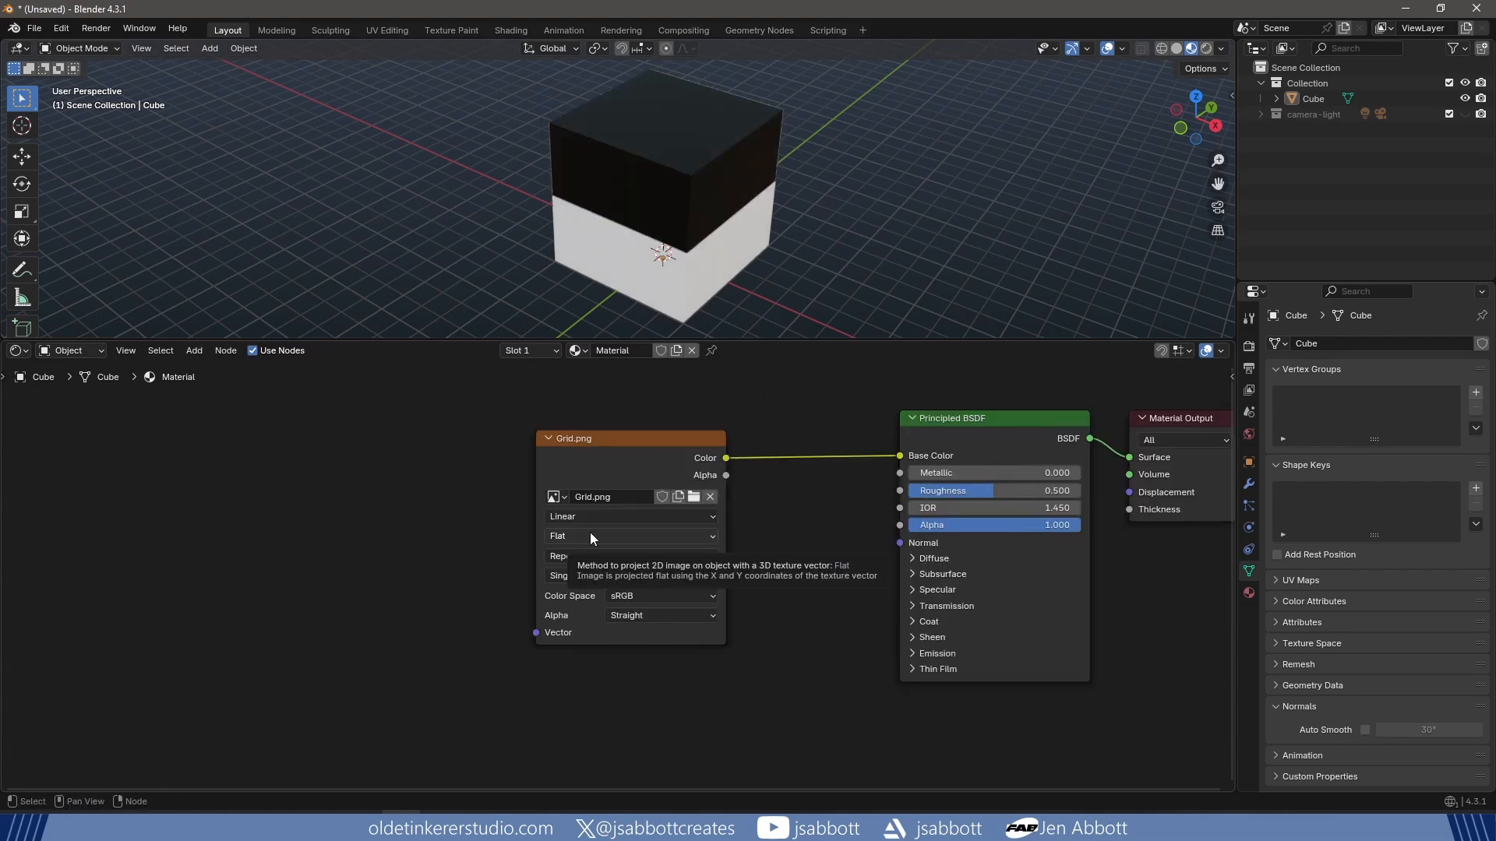
left_click(590, 536)
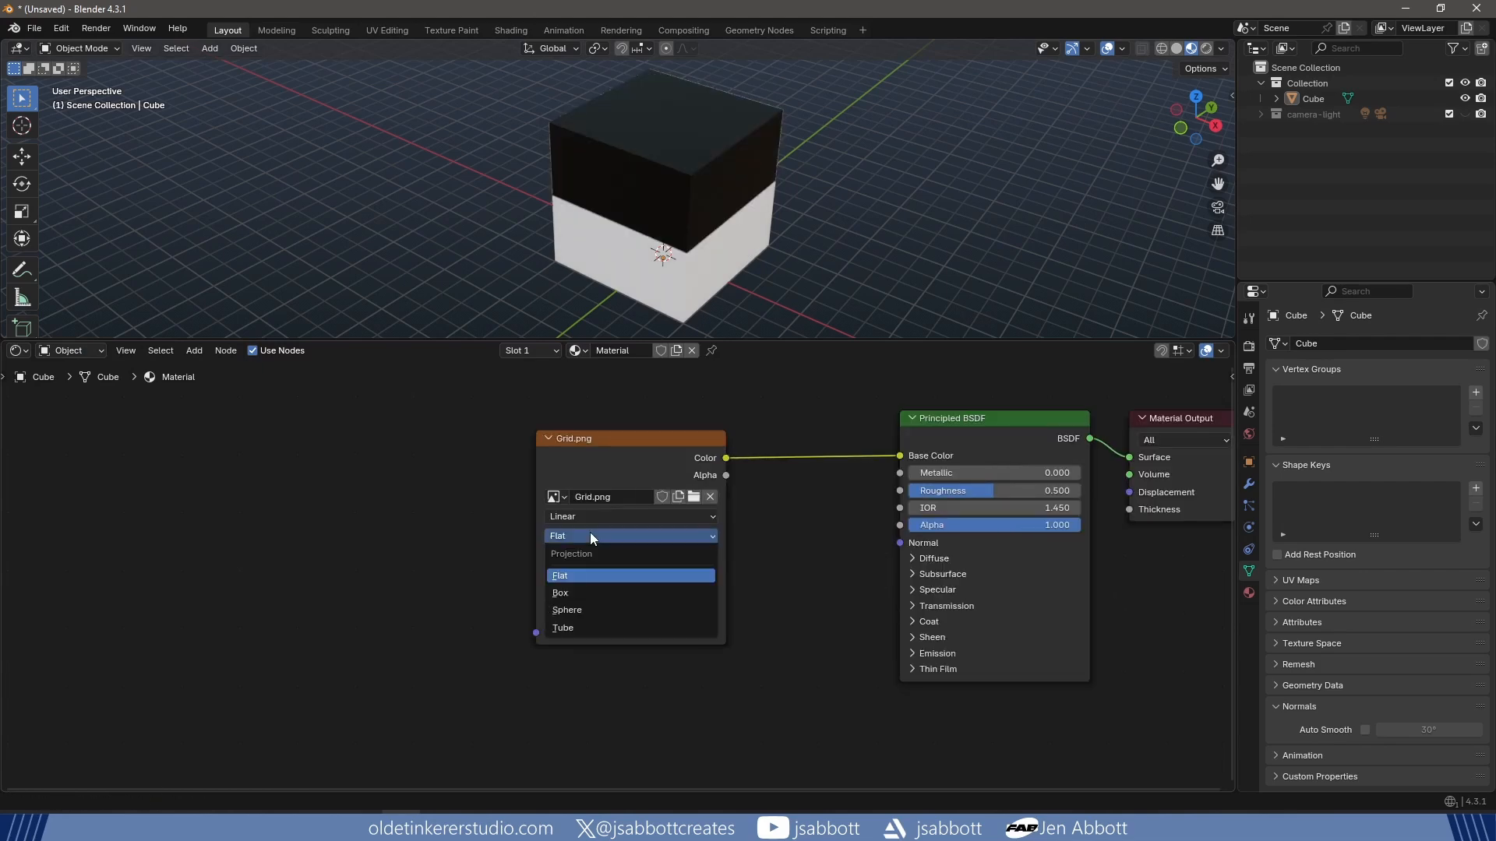
left_click(564, 594)
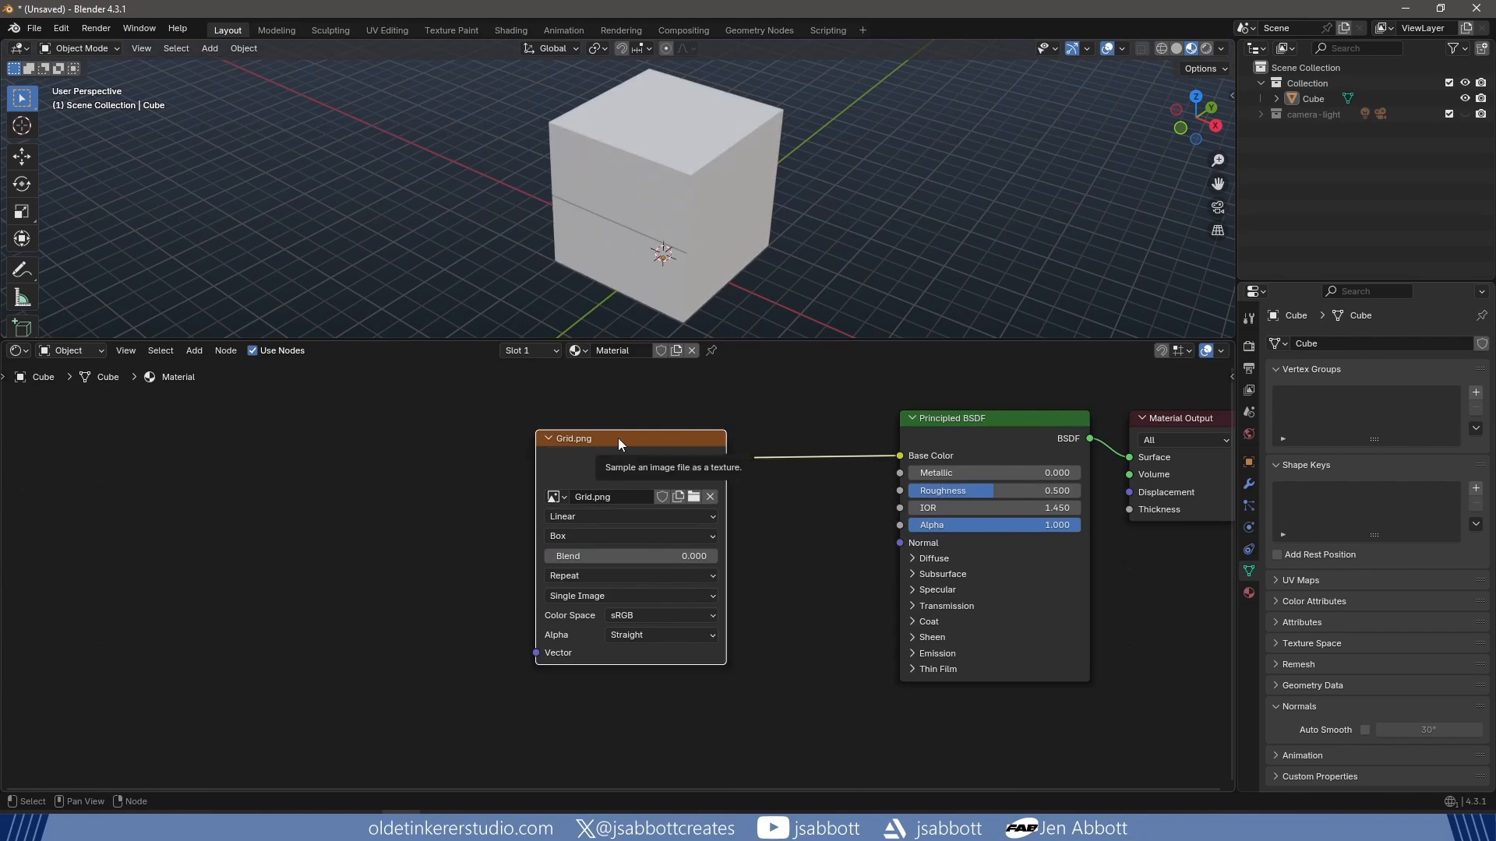
key("ctrl+t")
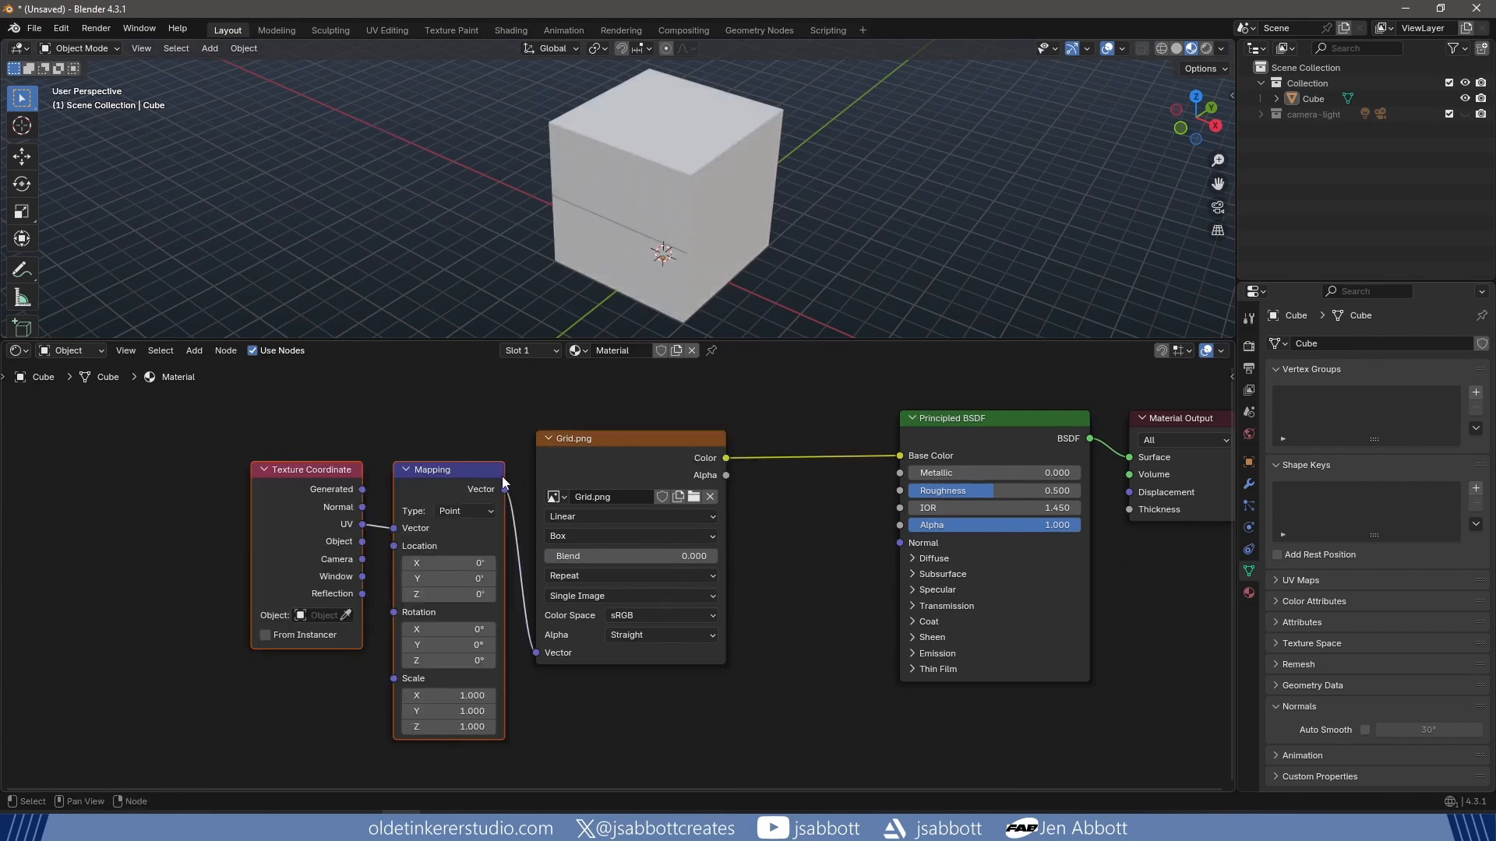
left_click_drag(363, 541, 394, 529)
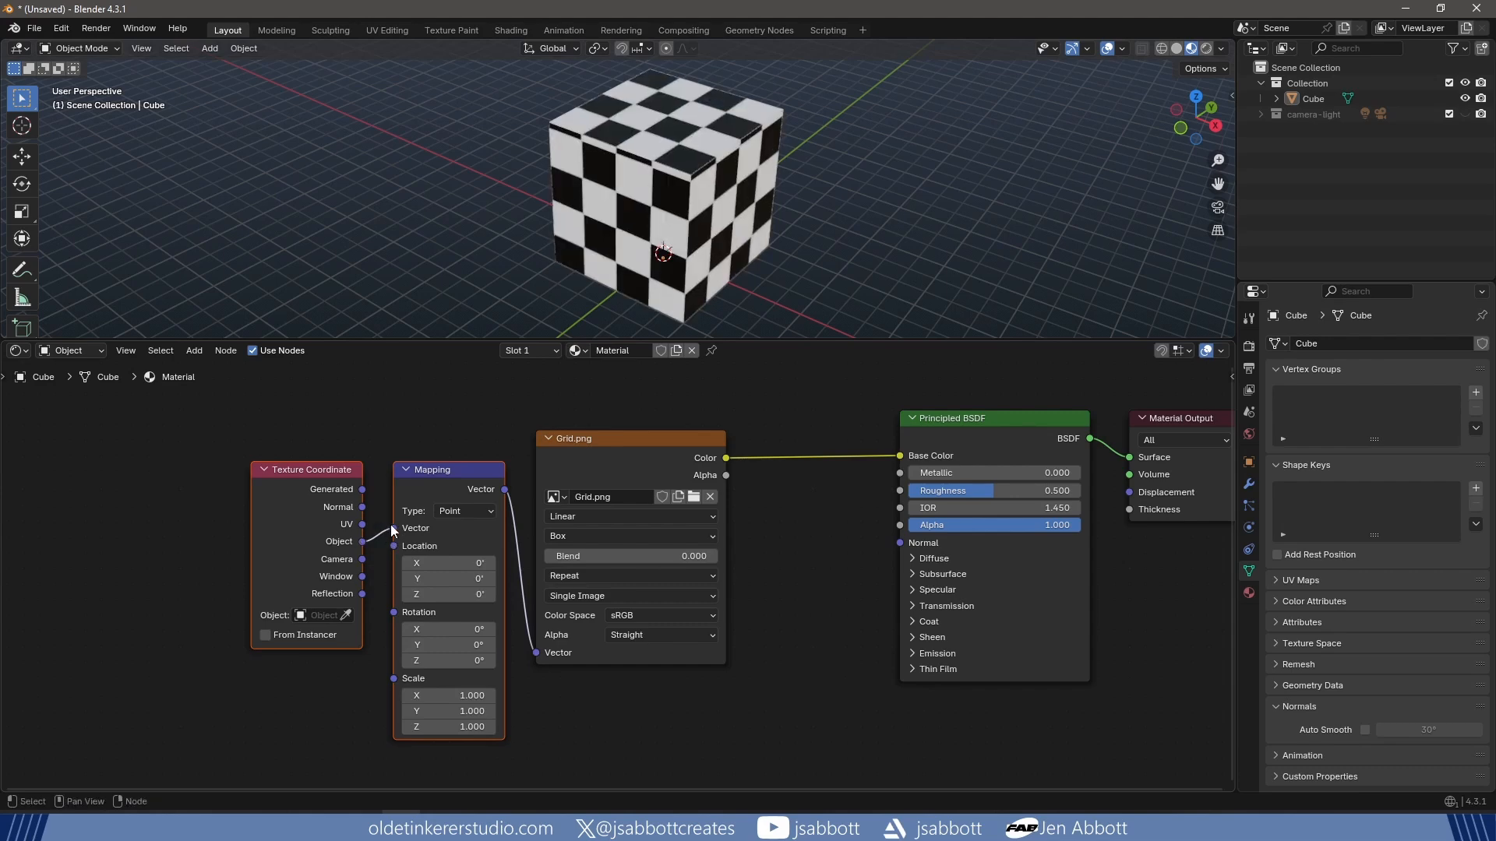
Step: Set the Mapping node's X, Y and Z scale to 0.9
left_click_drag(441, 726, 441, 697)
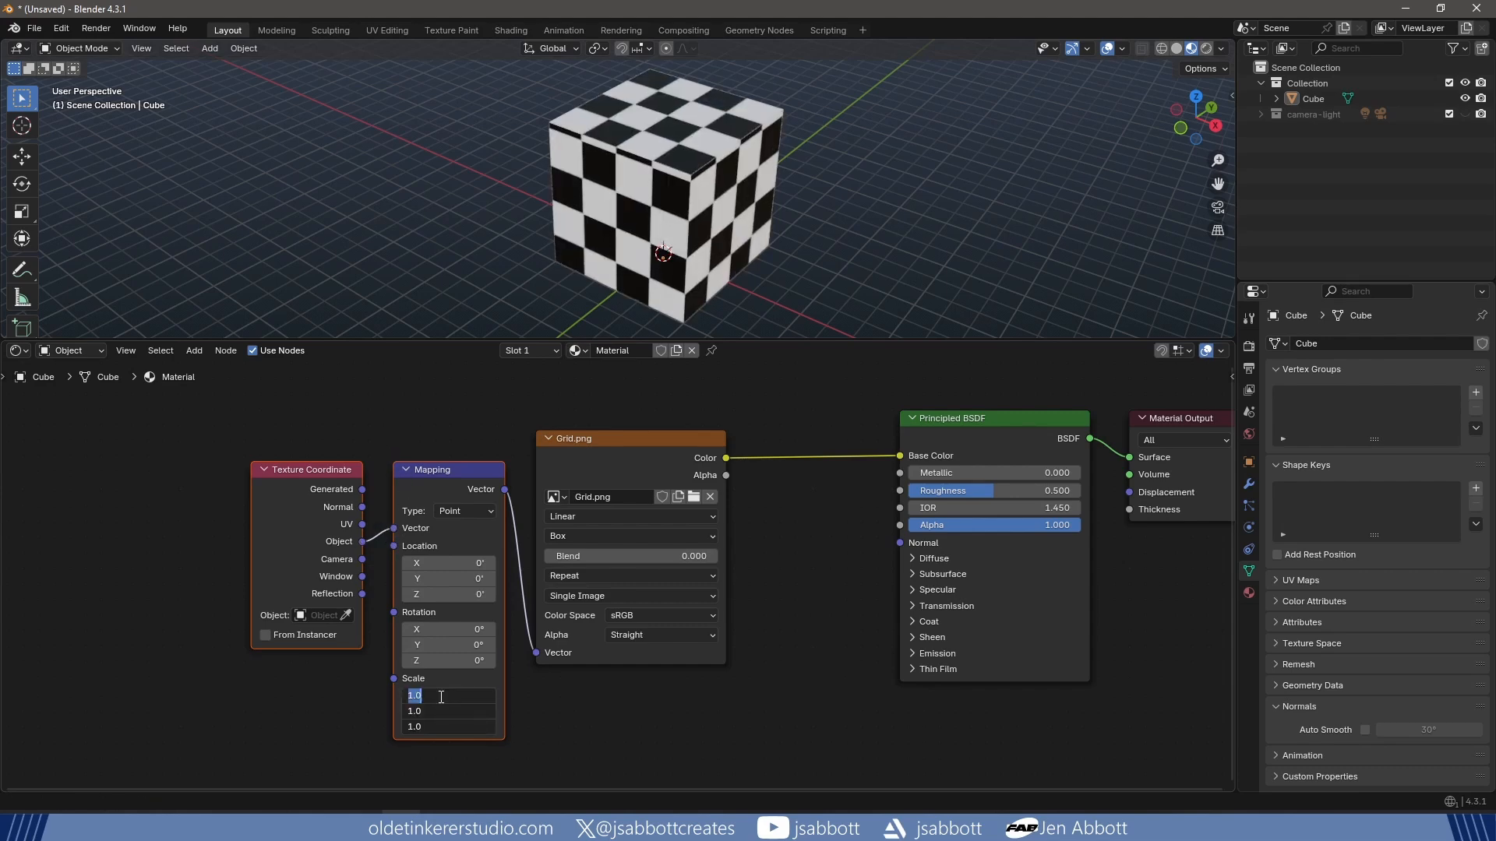
type(".9")
key("Return")
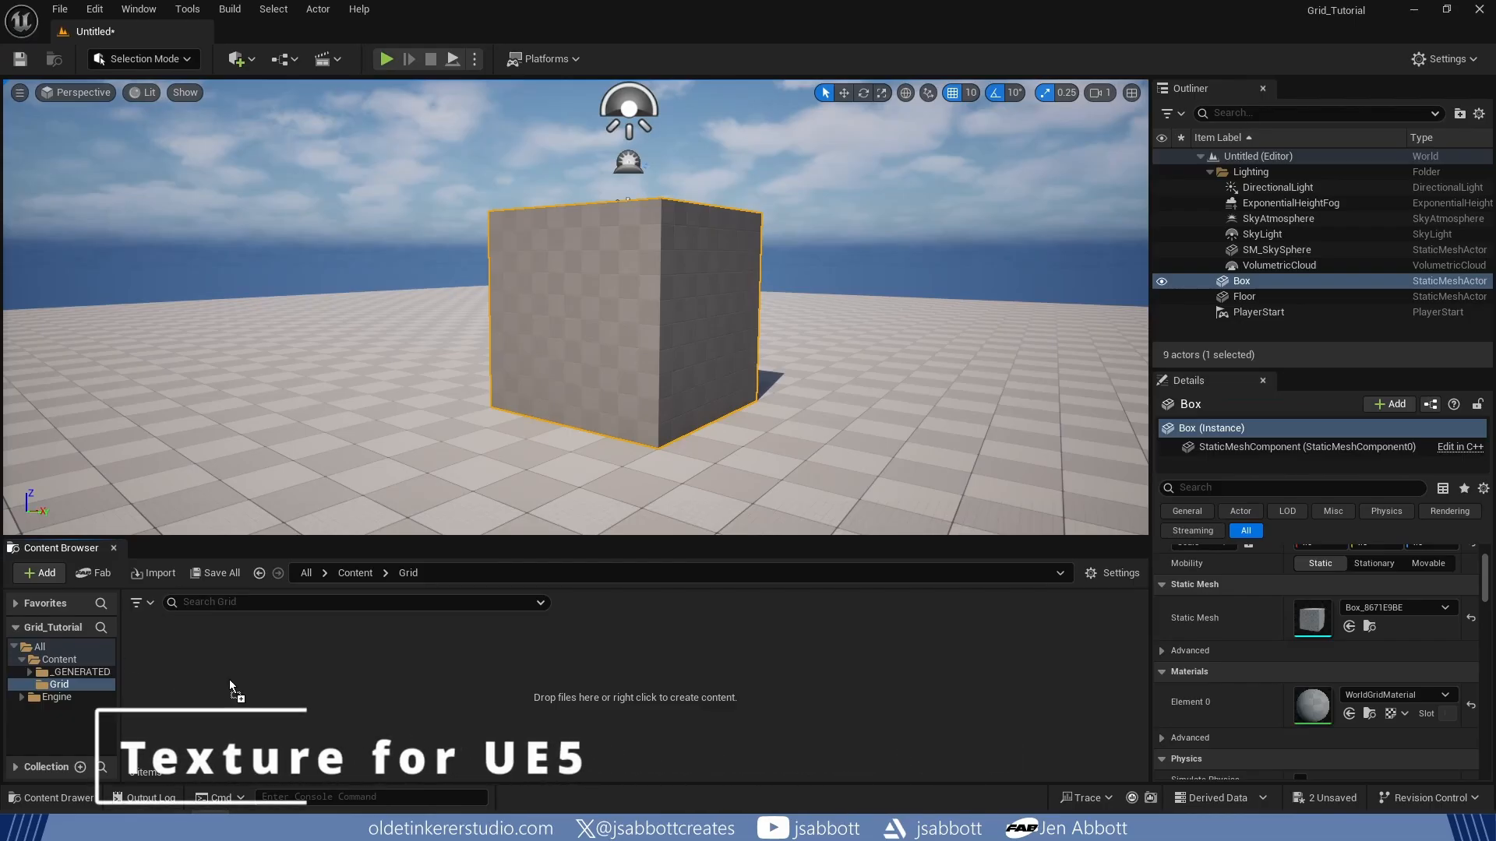
Step: Switch to Unreal Engine and import the Grid texture into the Grid content folder
left_click_drag(230, 682, 231, 683)
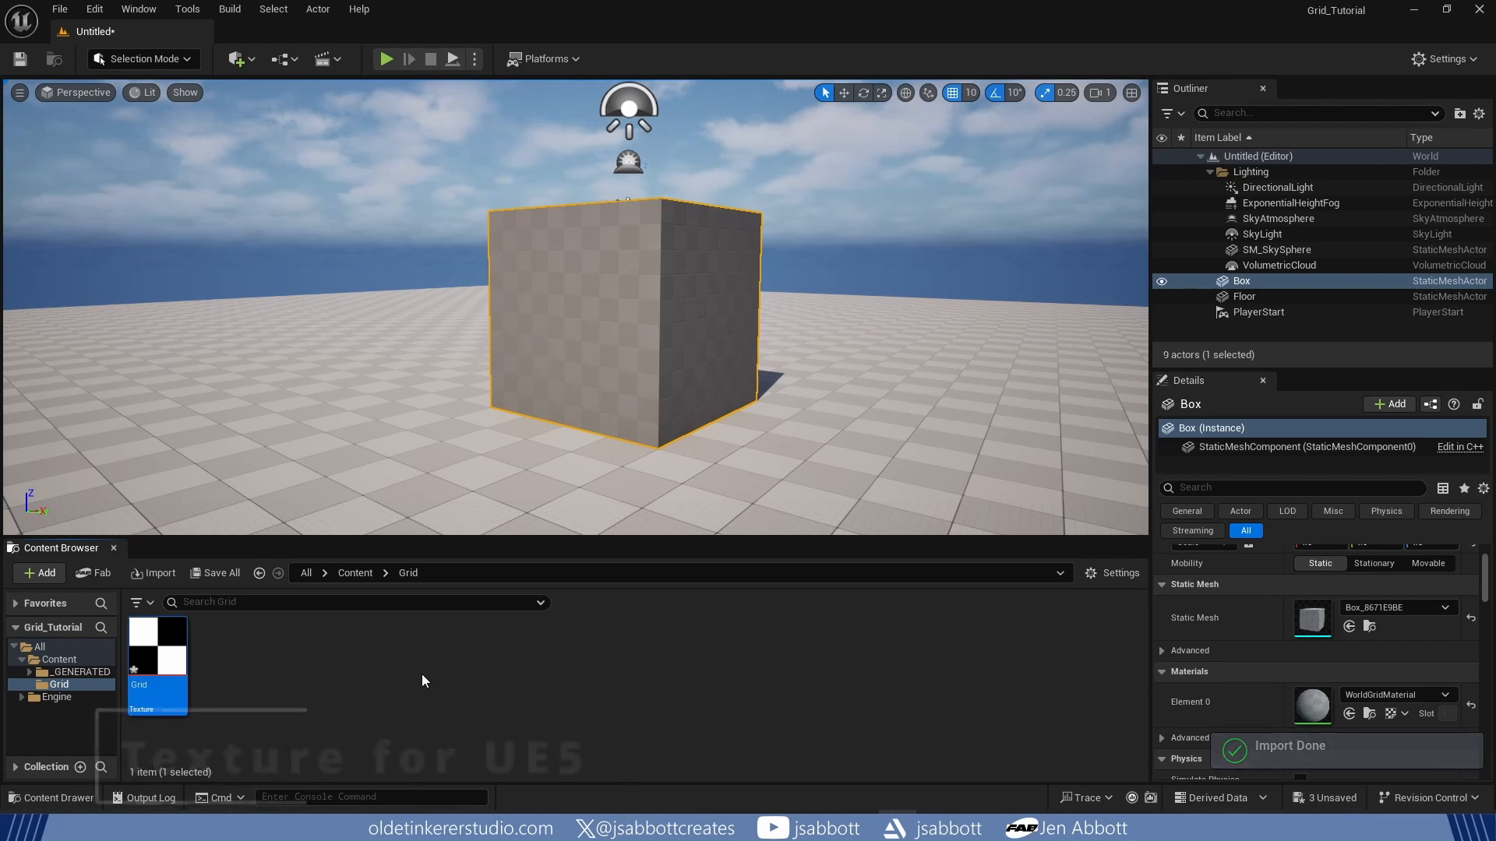
Step: Create a material named M_Grid in the Grid folder, open it and dock its editor beside the level
right_click(392, 676)
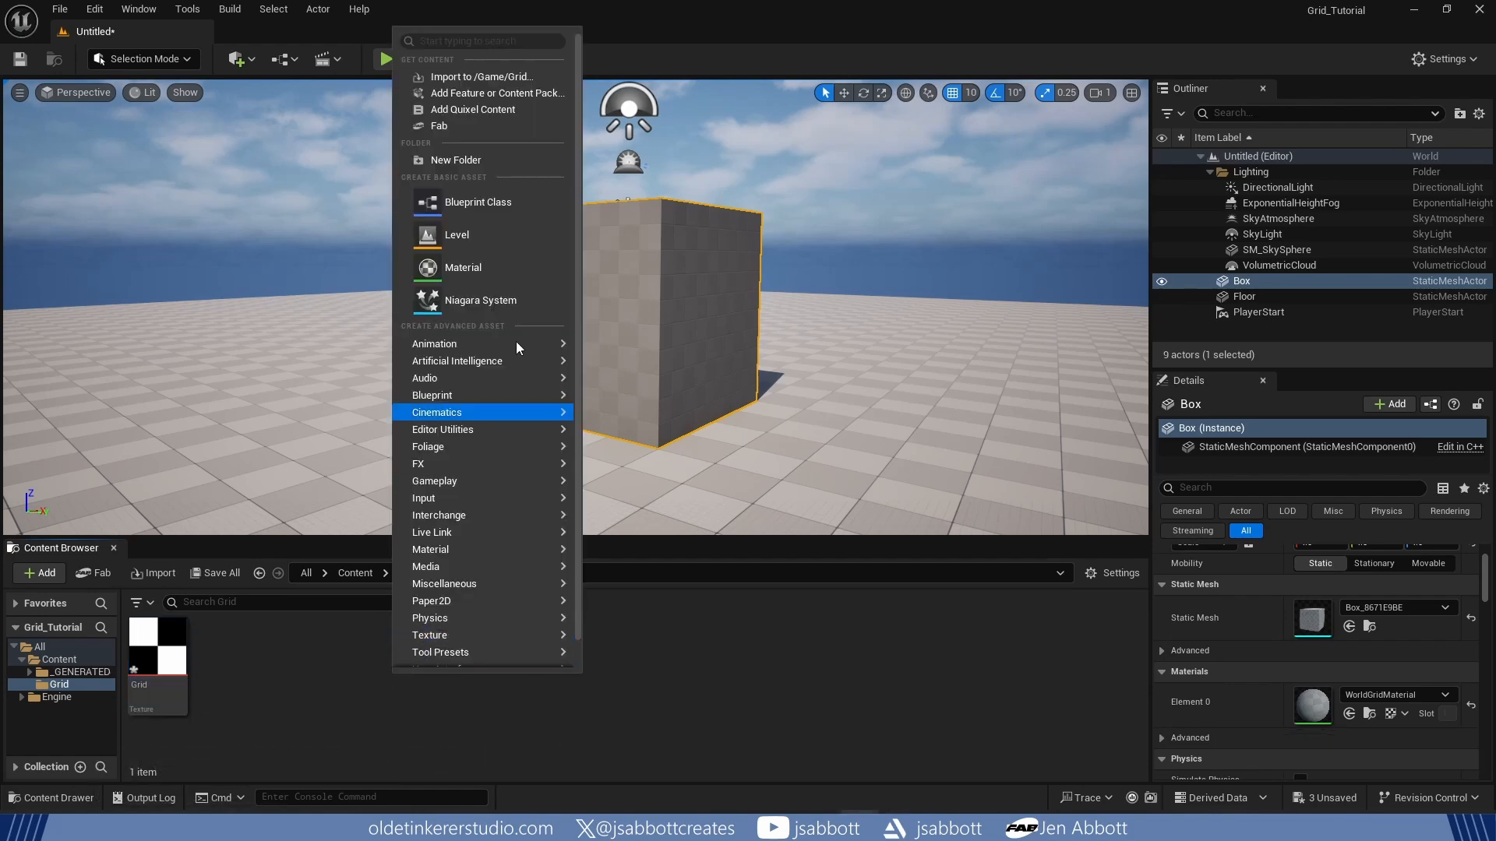
left_click(494, 269)
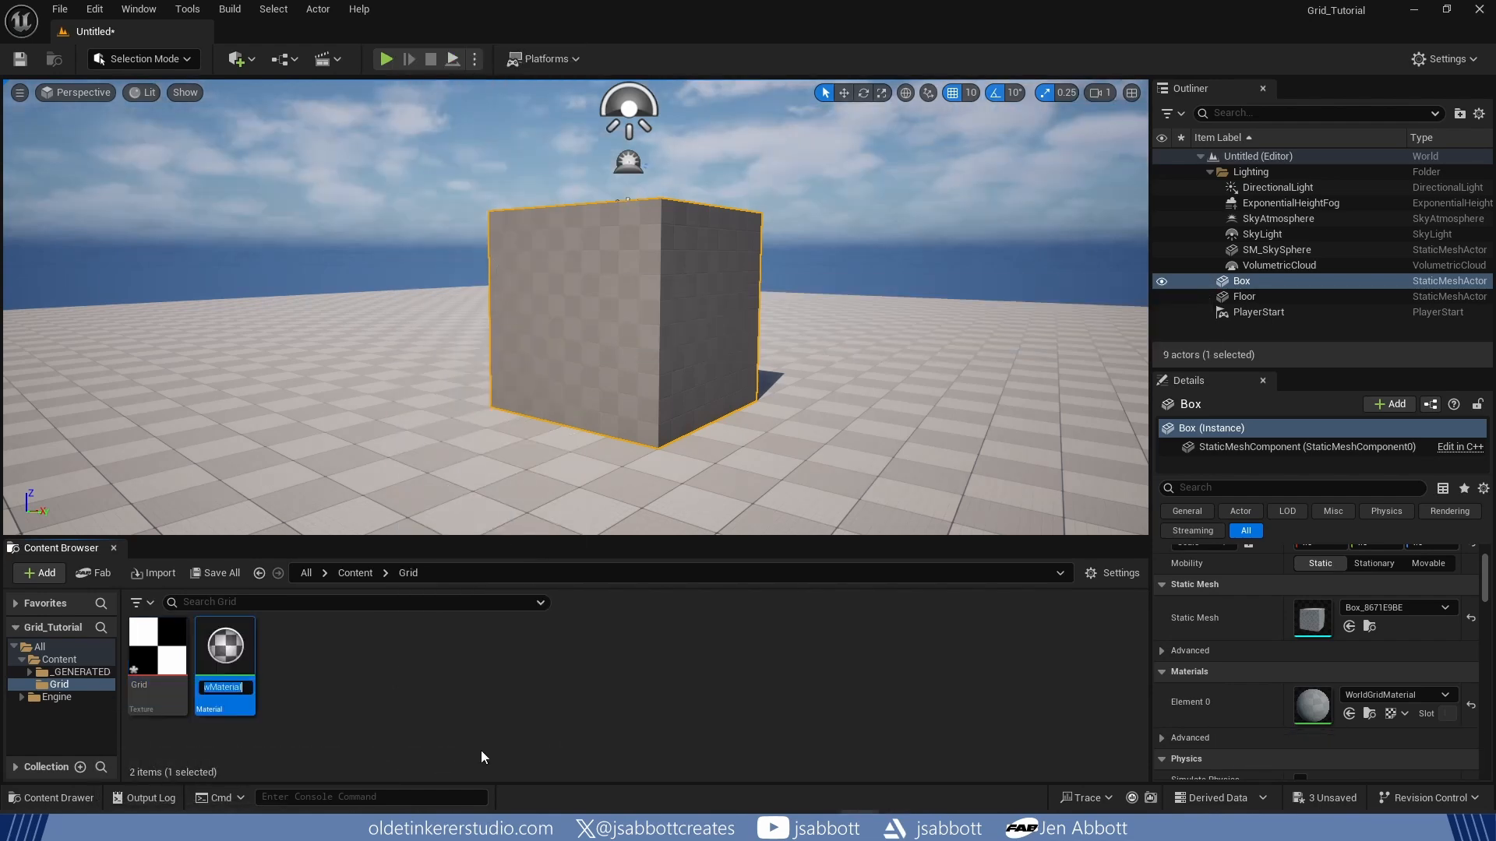
type("M_Grid")
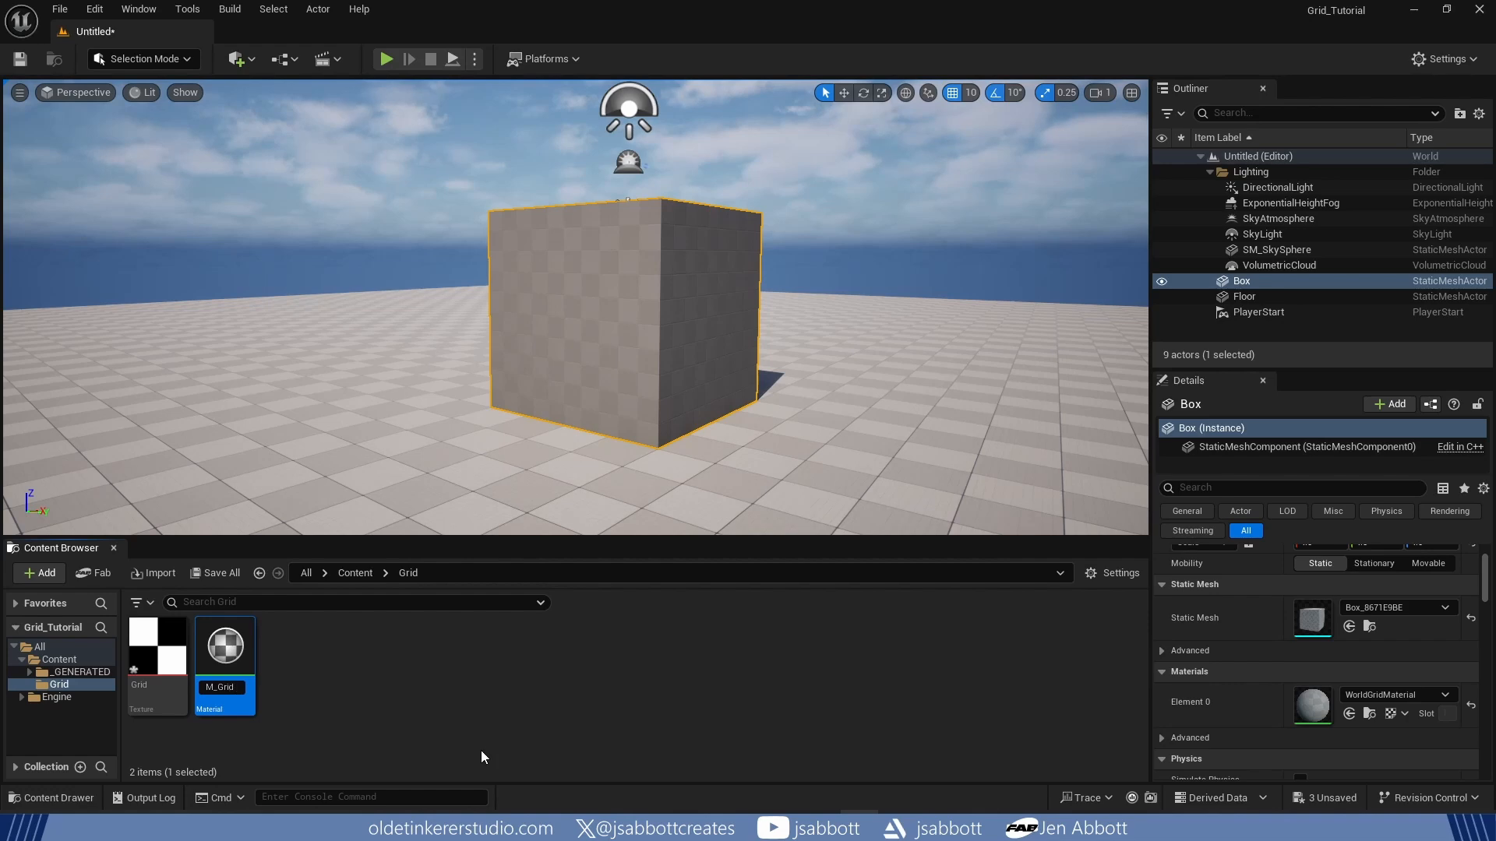
key("Return")
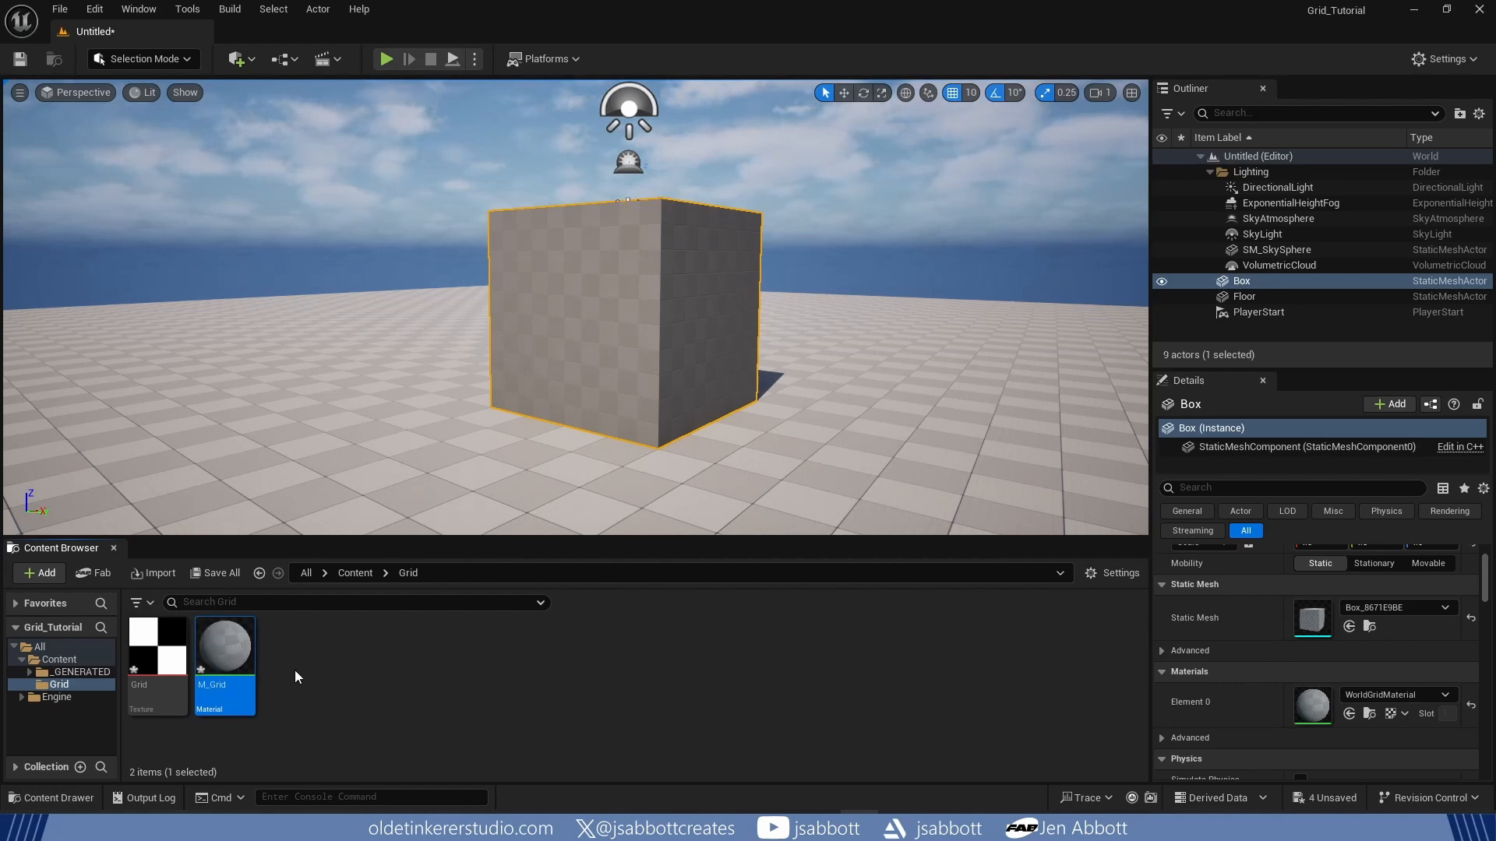
double_click(224, 653)
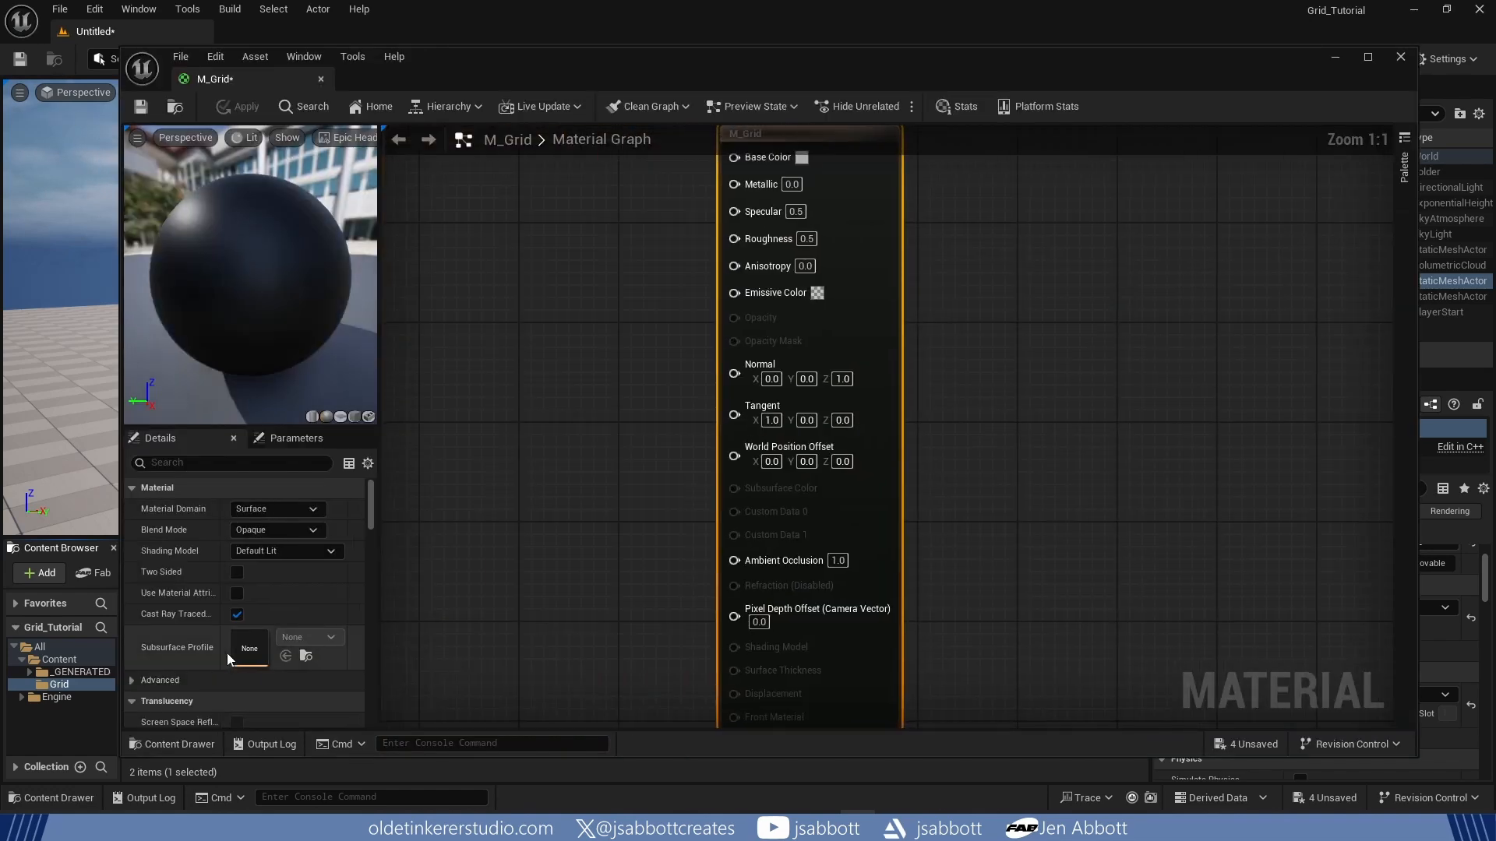
left_click_drag(250, 76, 293, 24)
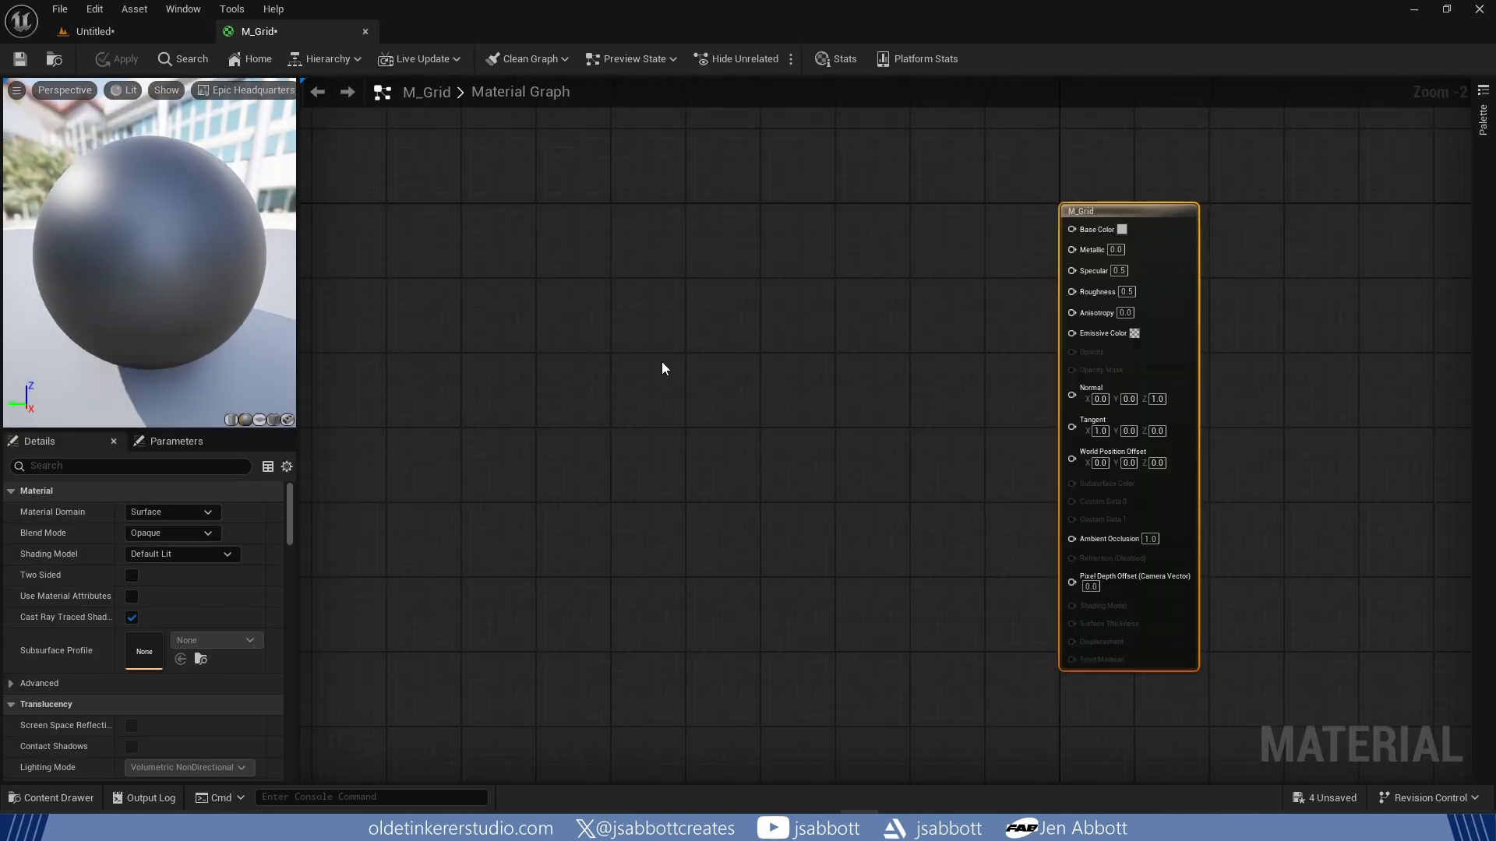
Step: Add a TextureObject node to the M_Grid graph, placed to the left of the material output node
right_click(661, 362)
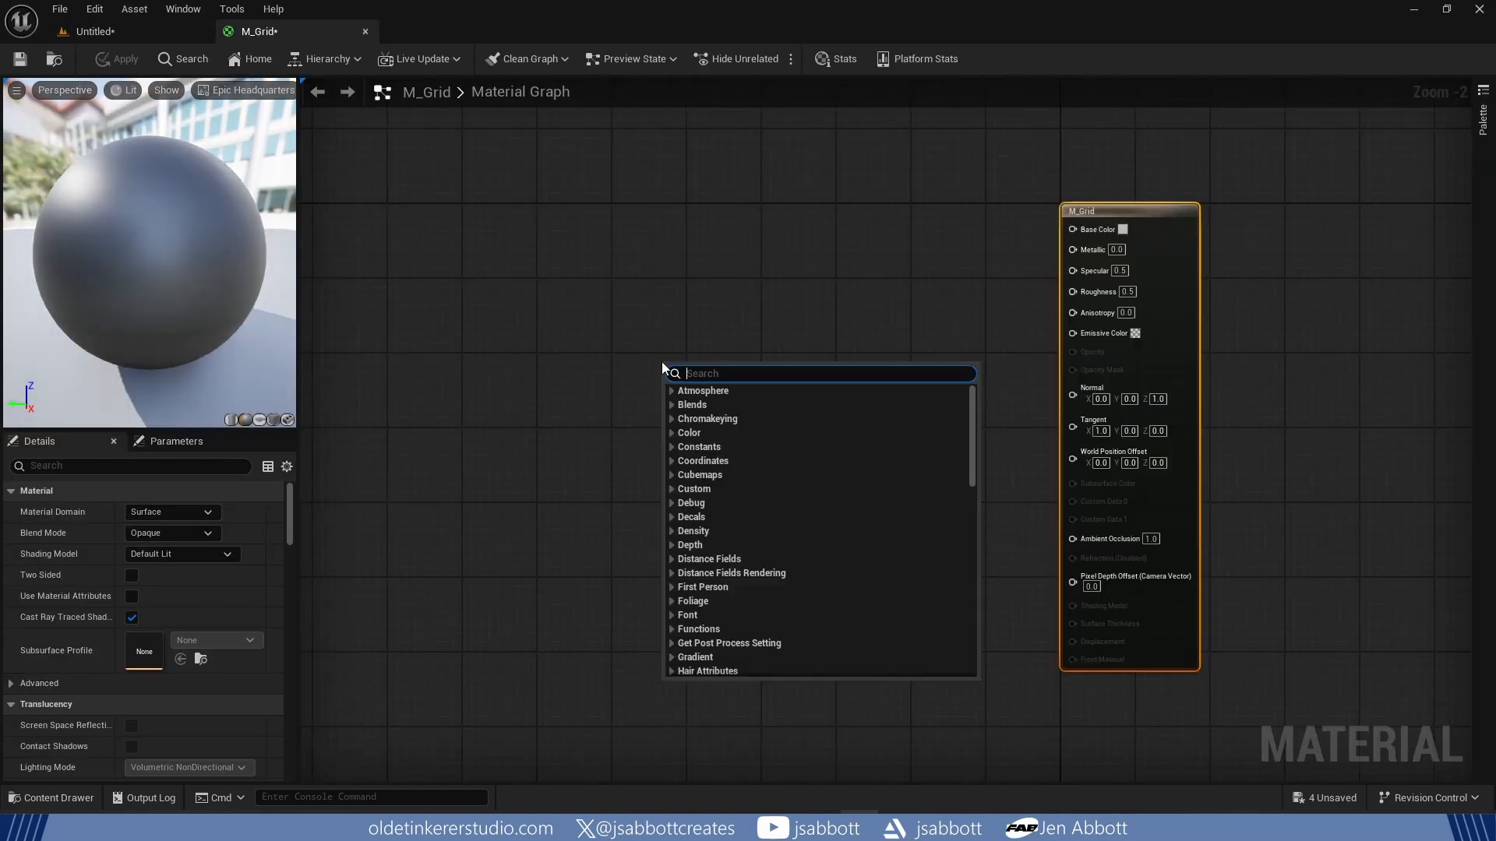
type("textu")
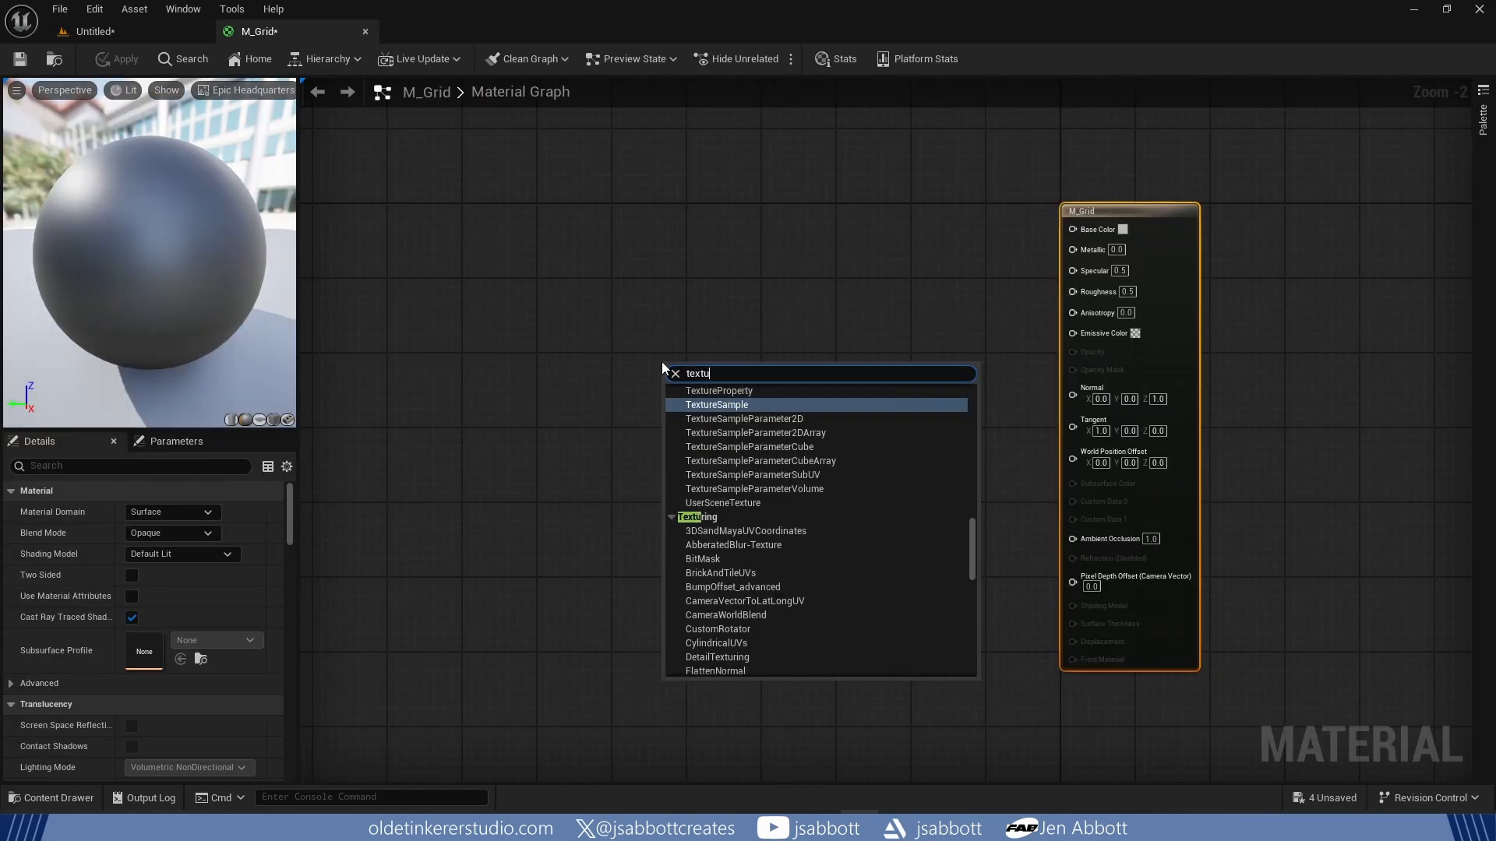
type("re object")
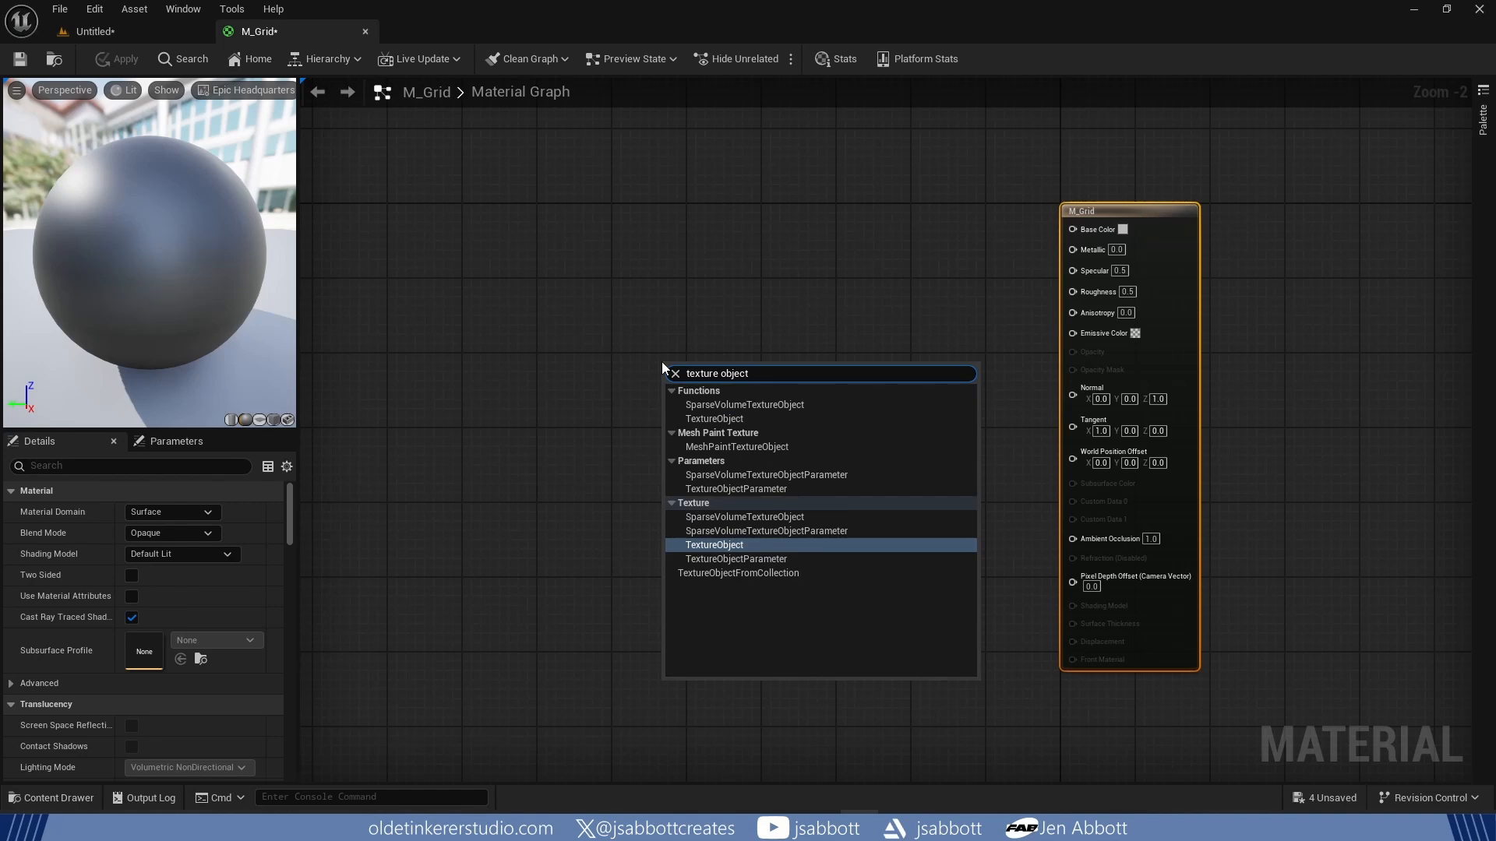
left_click(721, 545)
left_click_drag(721, 373, 686, 294)
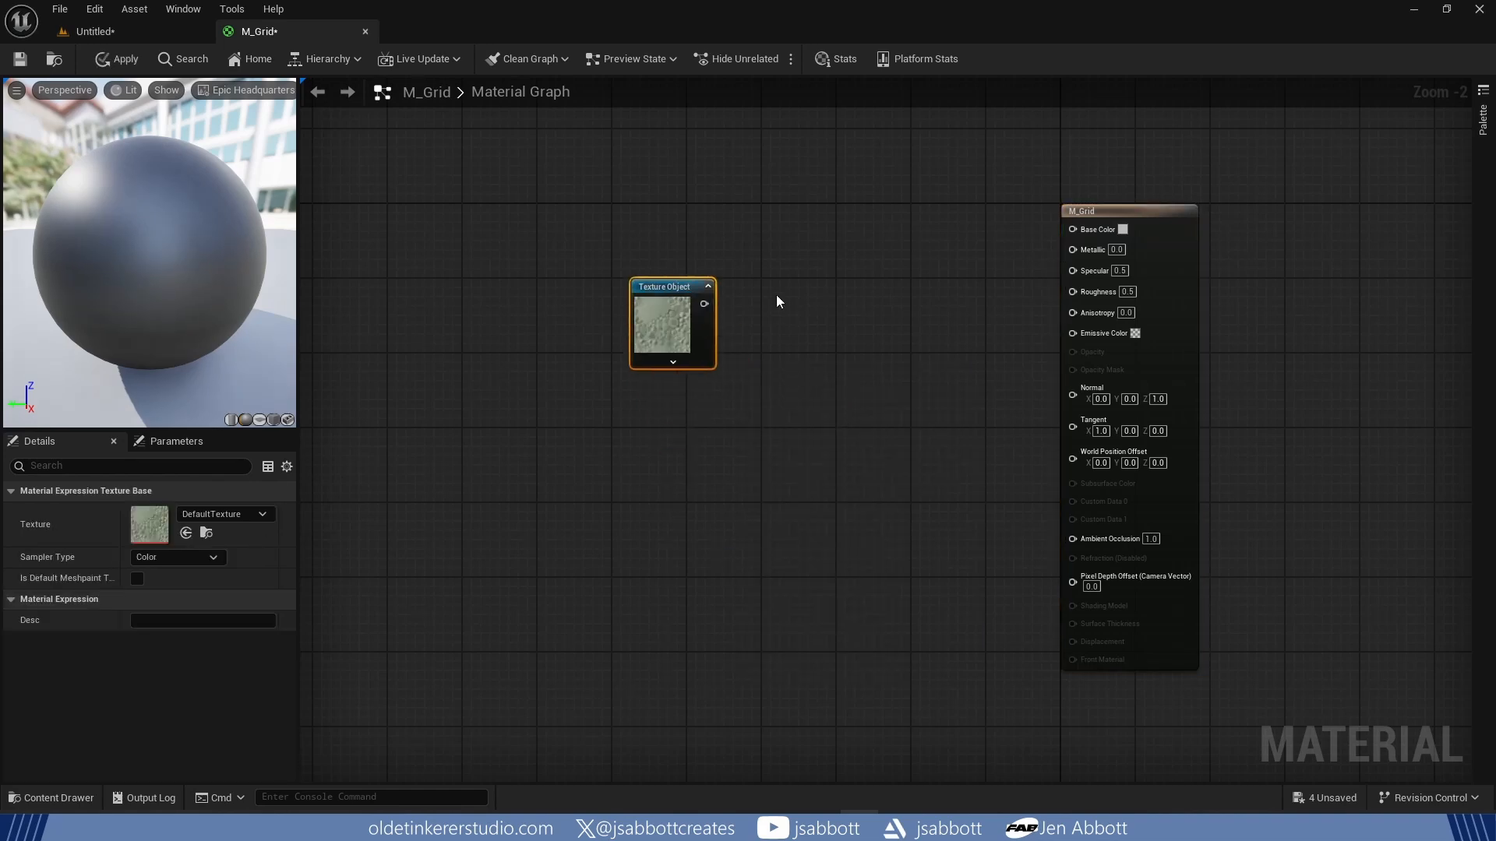
Step: Assign the Grid texture located in /Engine/EngineMaterials to the Texture Object node
scroll(776, 282, "up", 2)
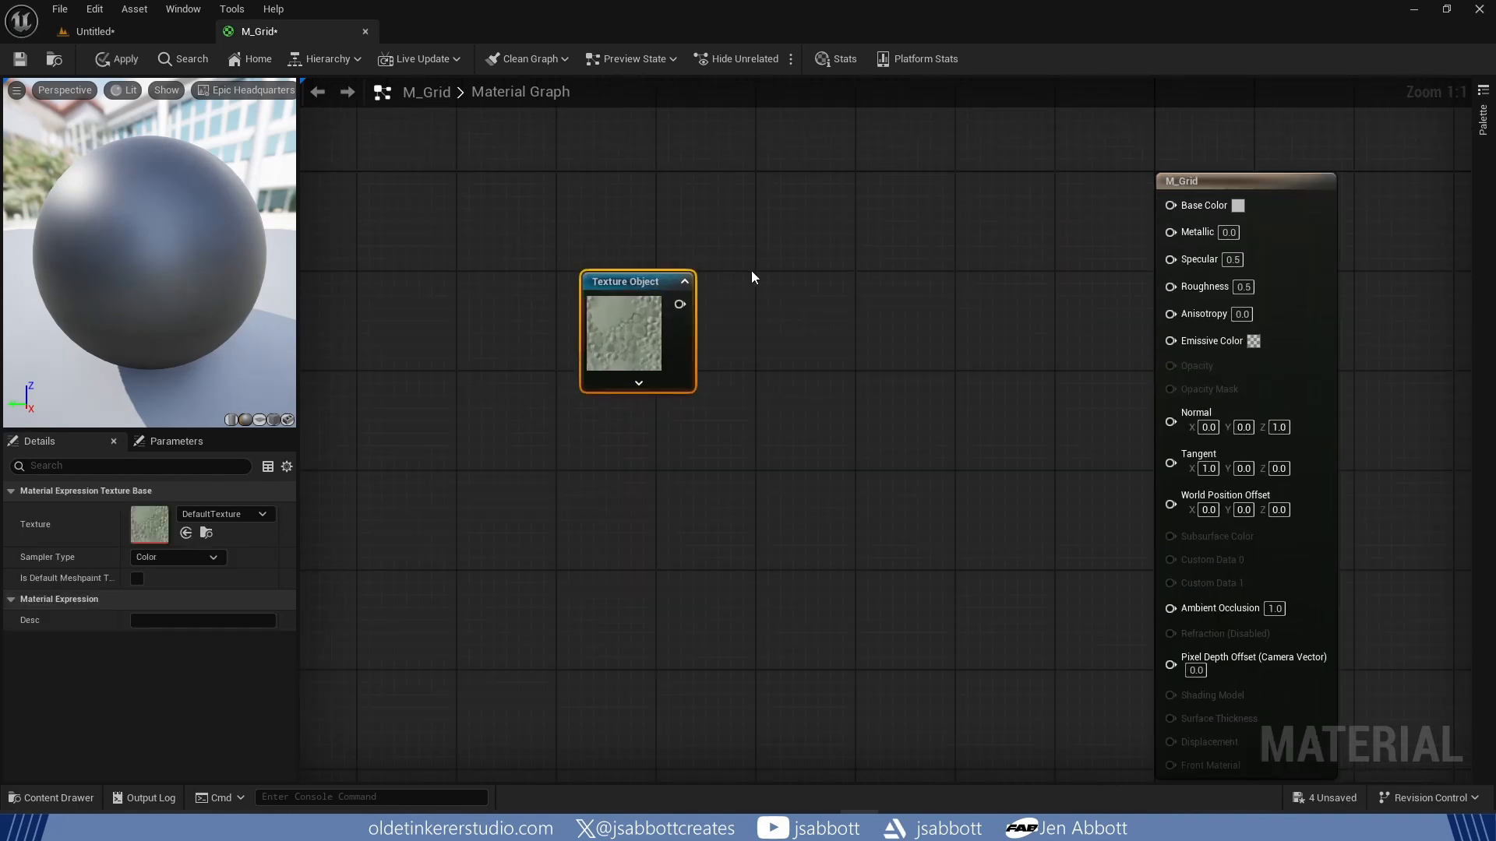
left_click(260, 515)
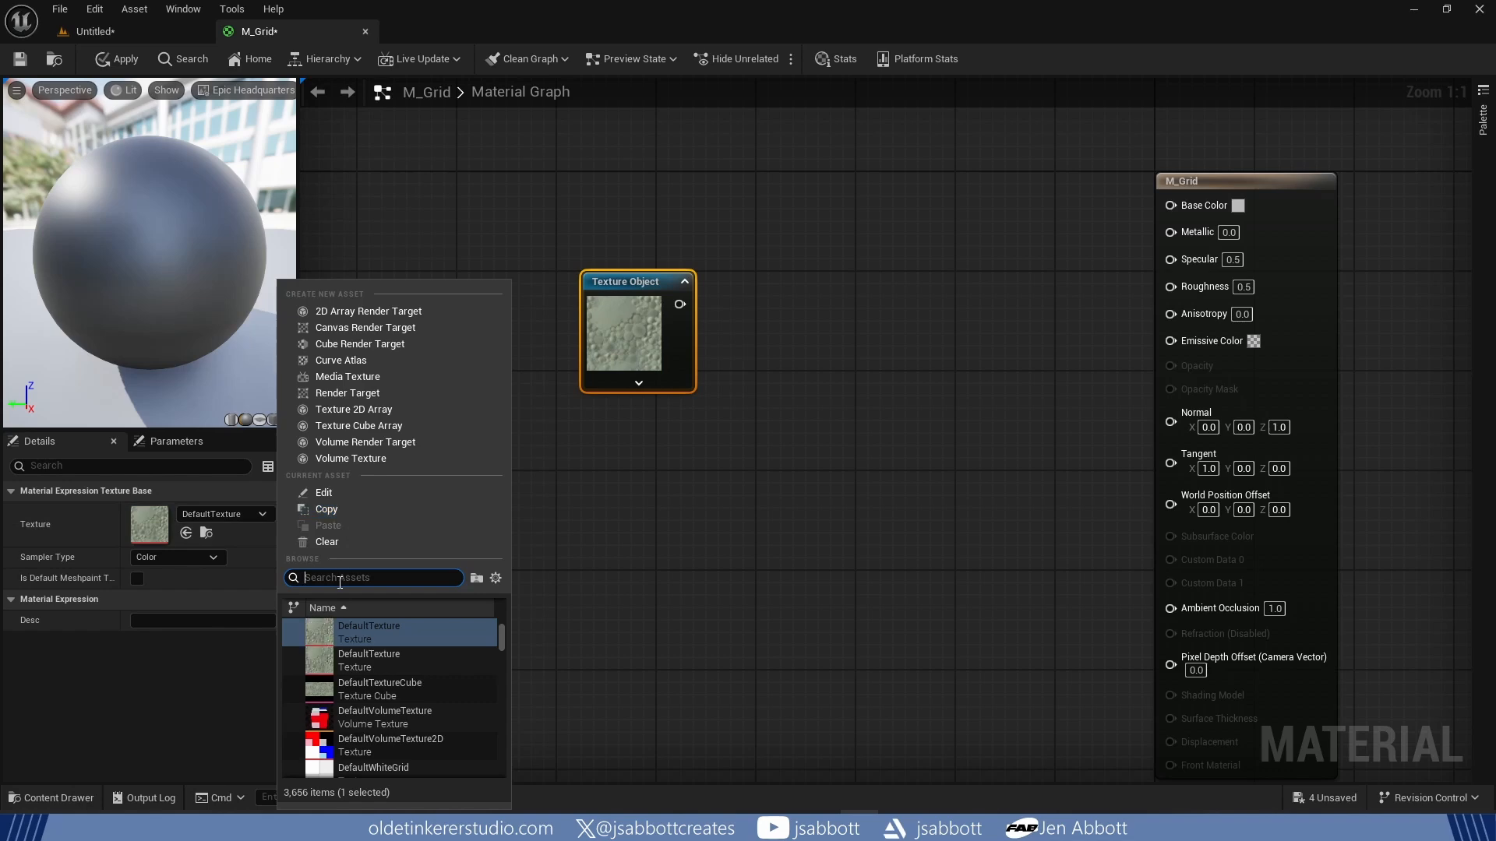
type("Grid")
scroll(455, 698, "down", 5)
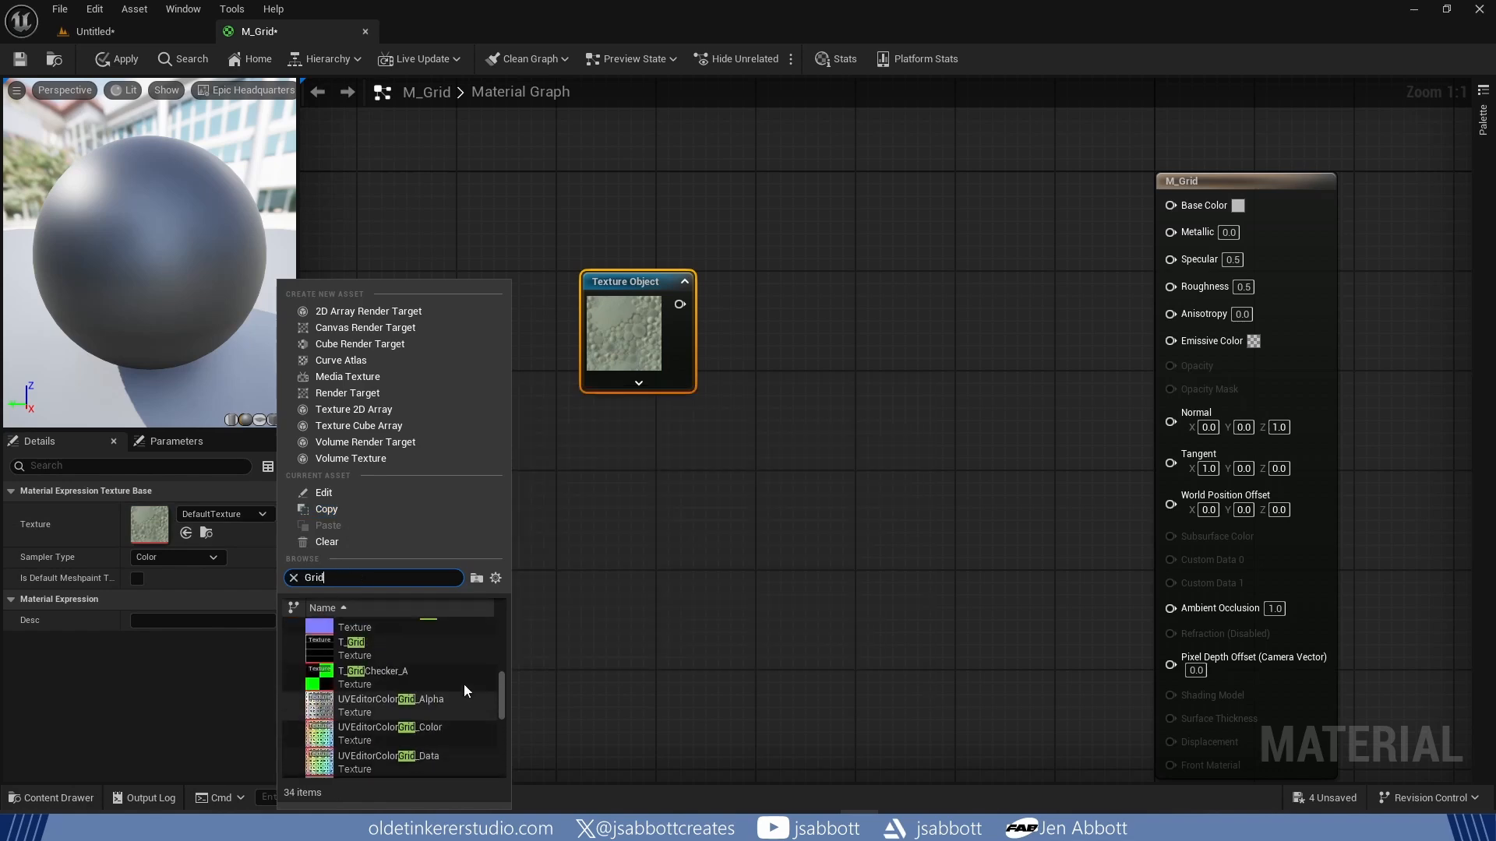
scroll(465, 682, "up", 5)
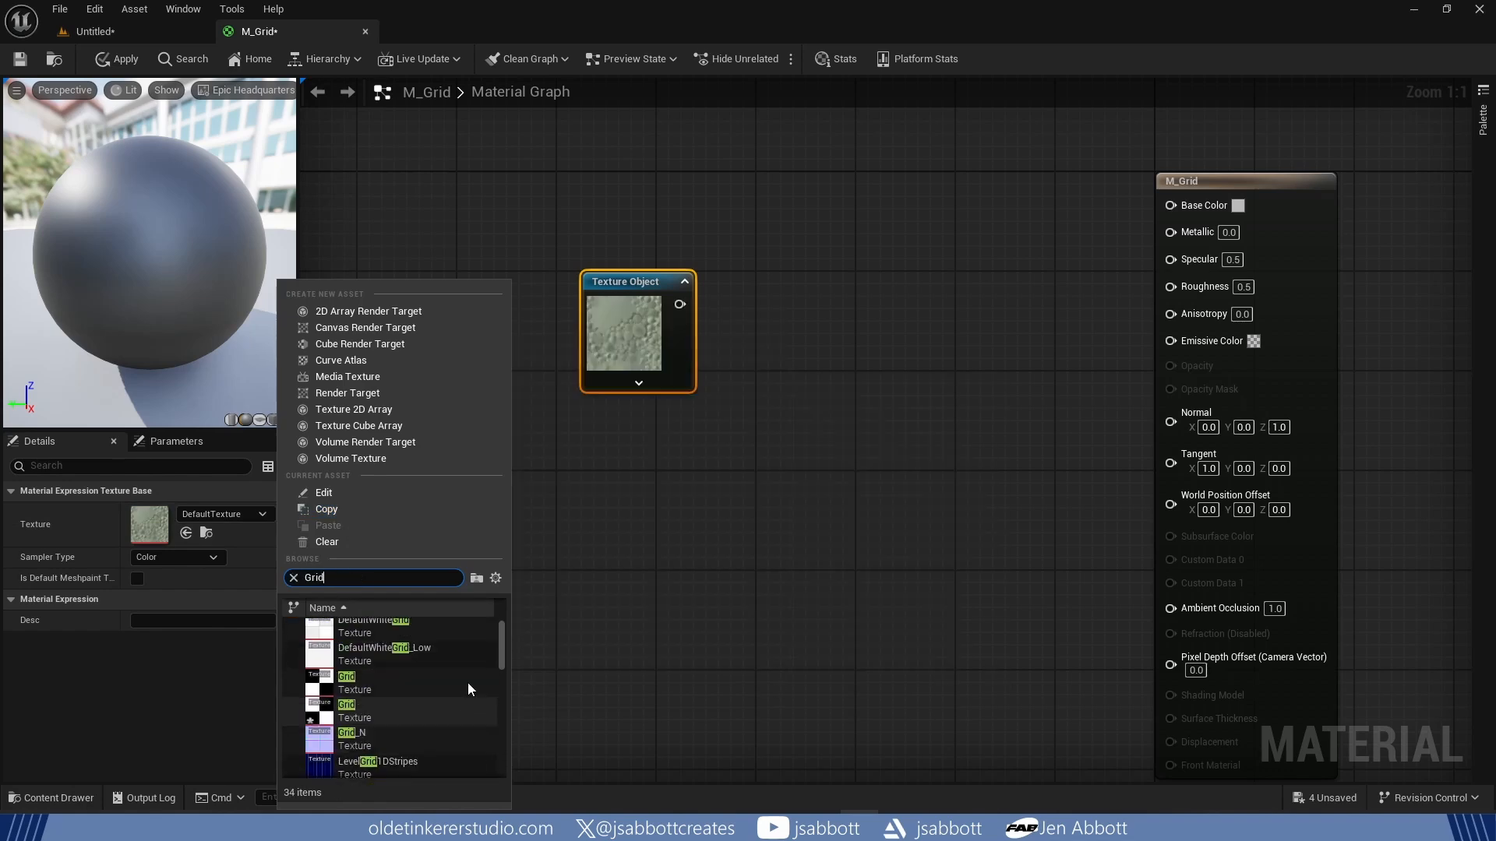
mouse_move(467, 682)
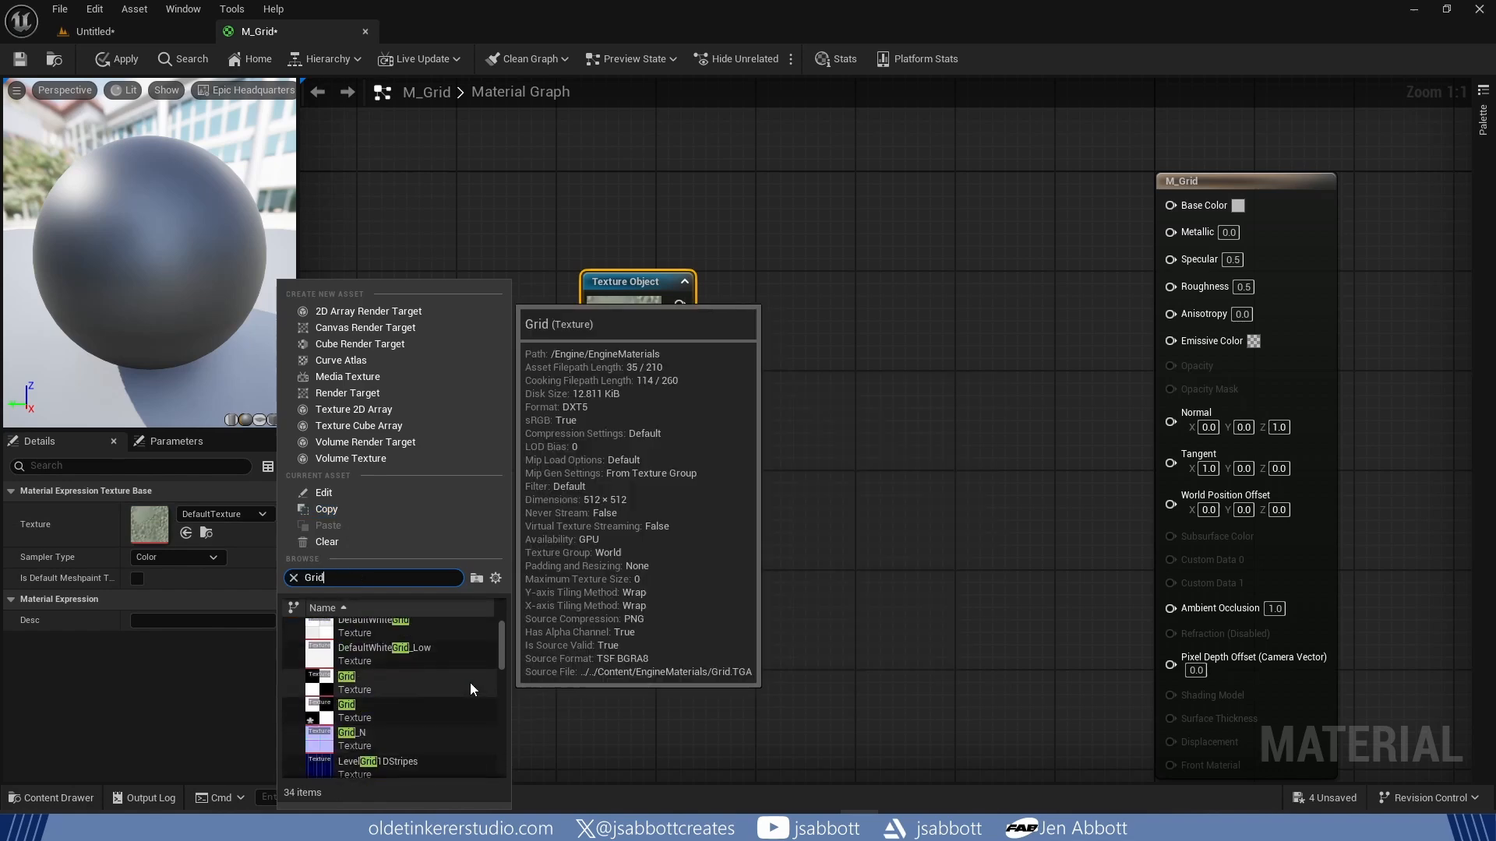
left_click(363, 682)
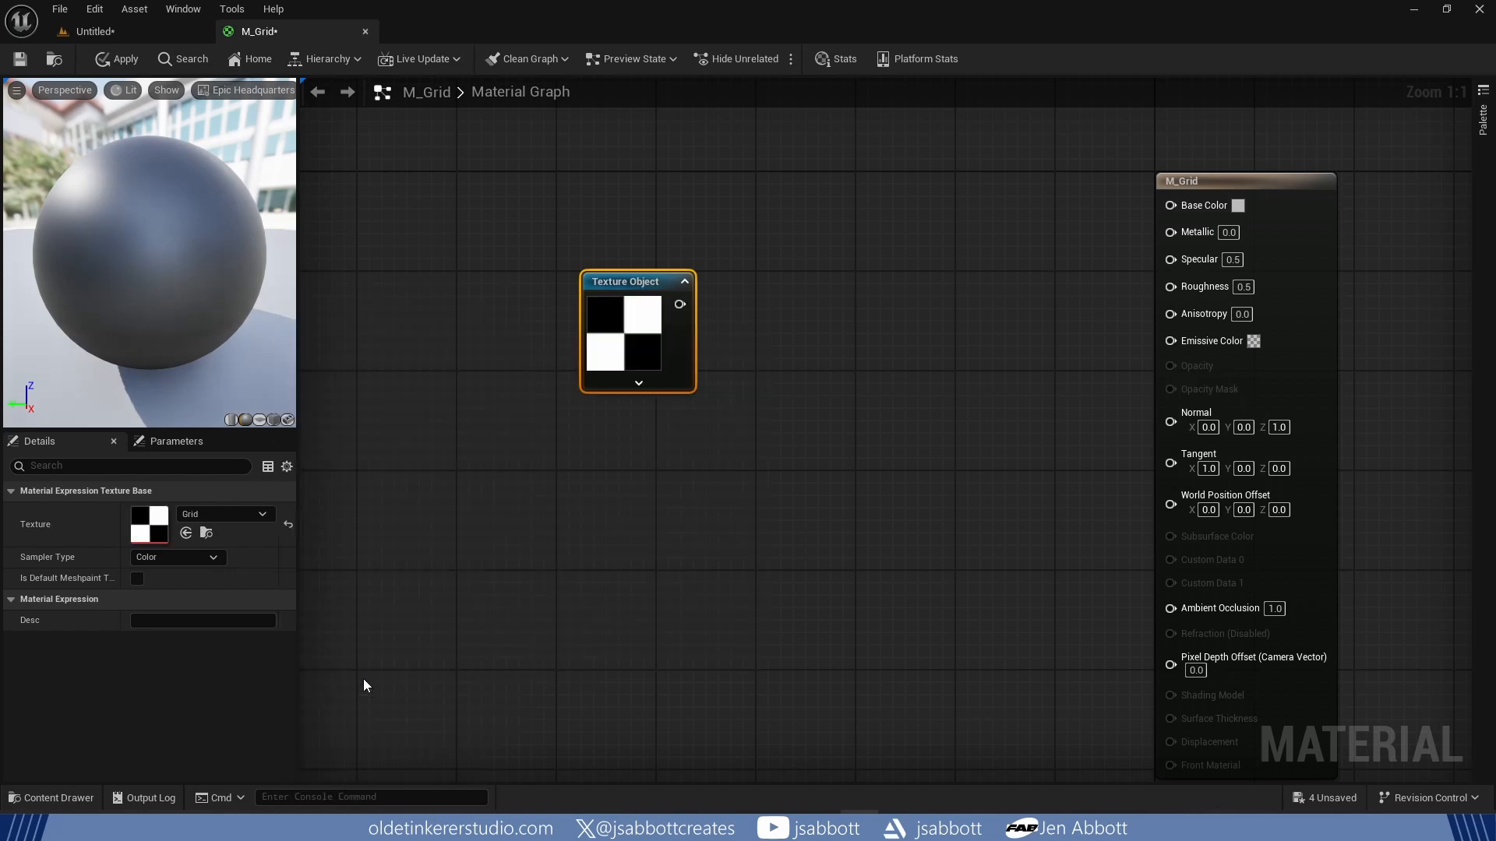
Step: Add a WorldAlignedTexture node beside the Texture Object node and connect the Texture Object to its TextureObject input
right_click(661, 512)
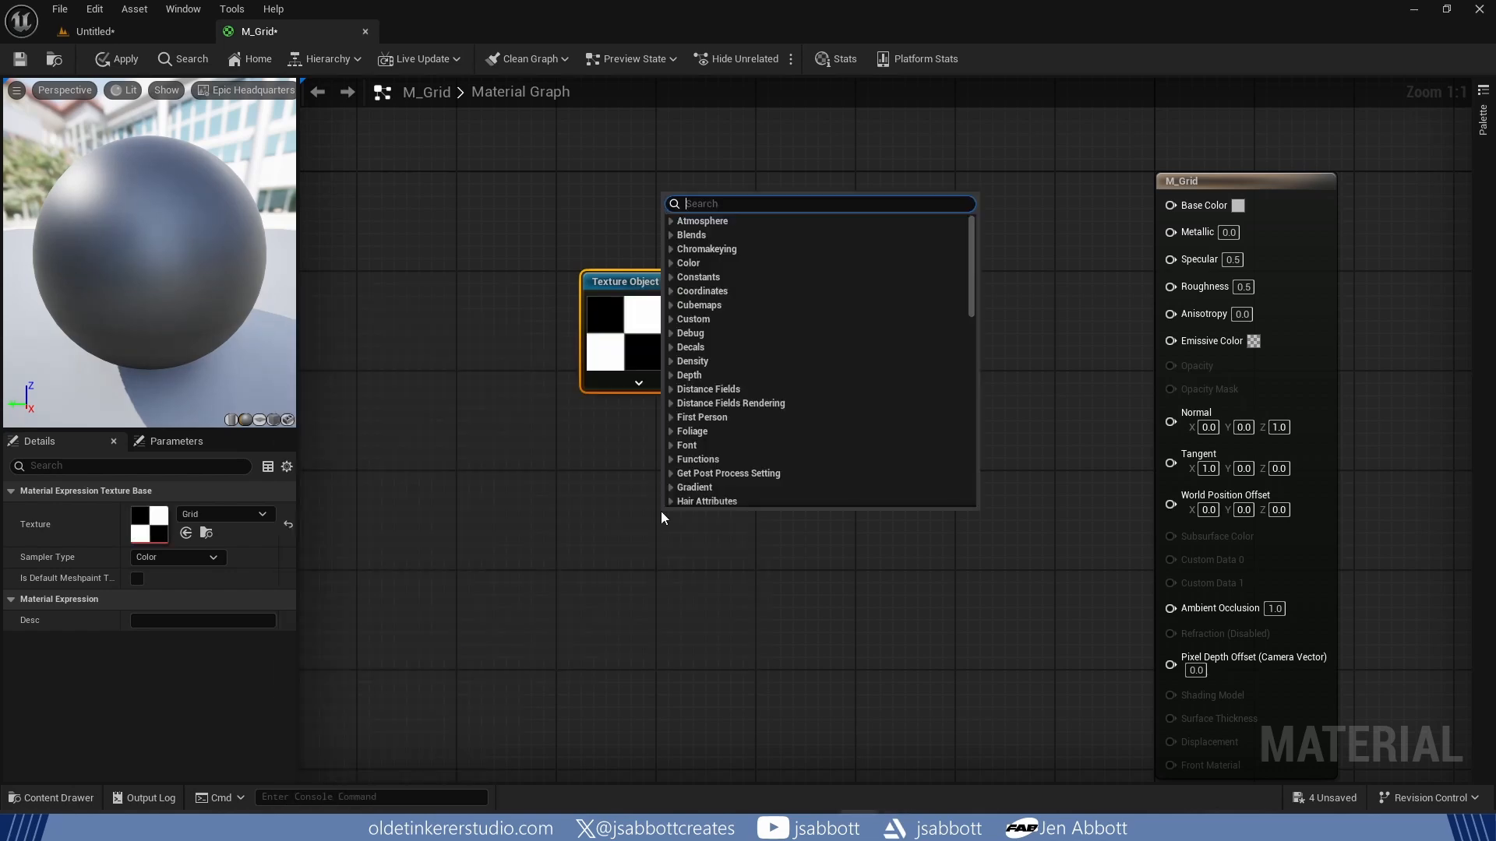
type("world")
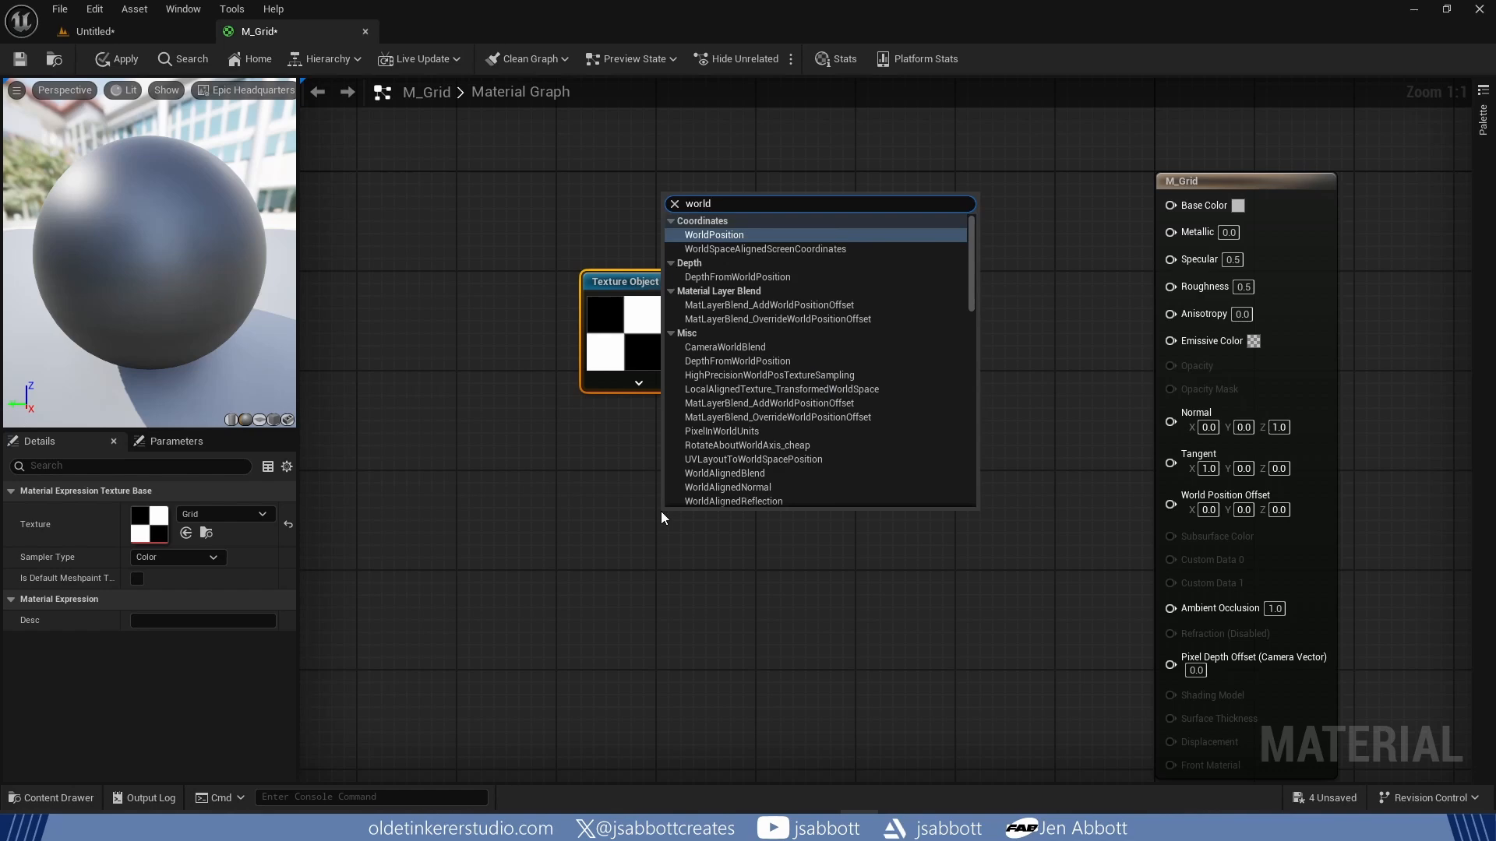
type(" aligne")
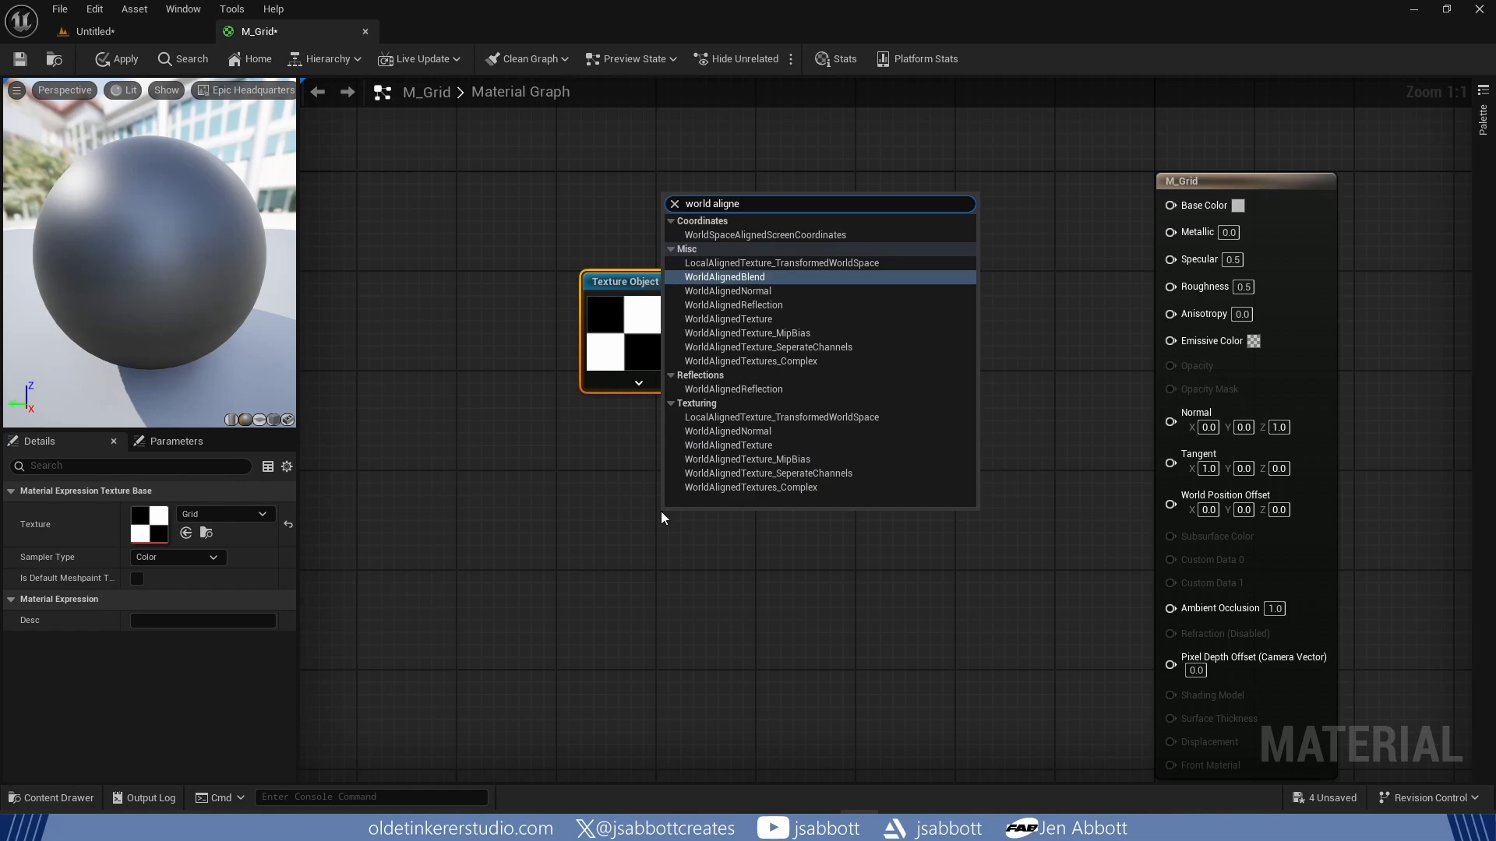
type("tex")
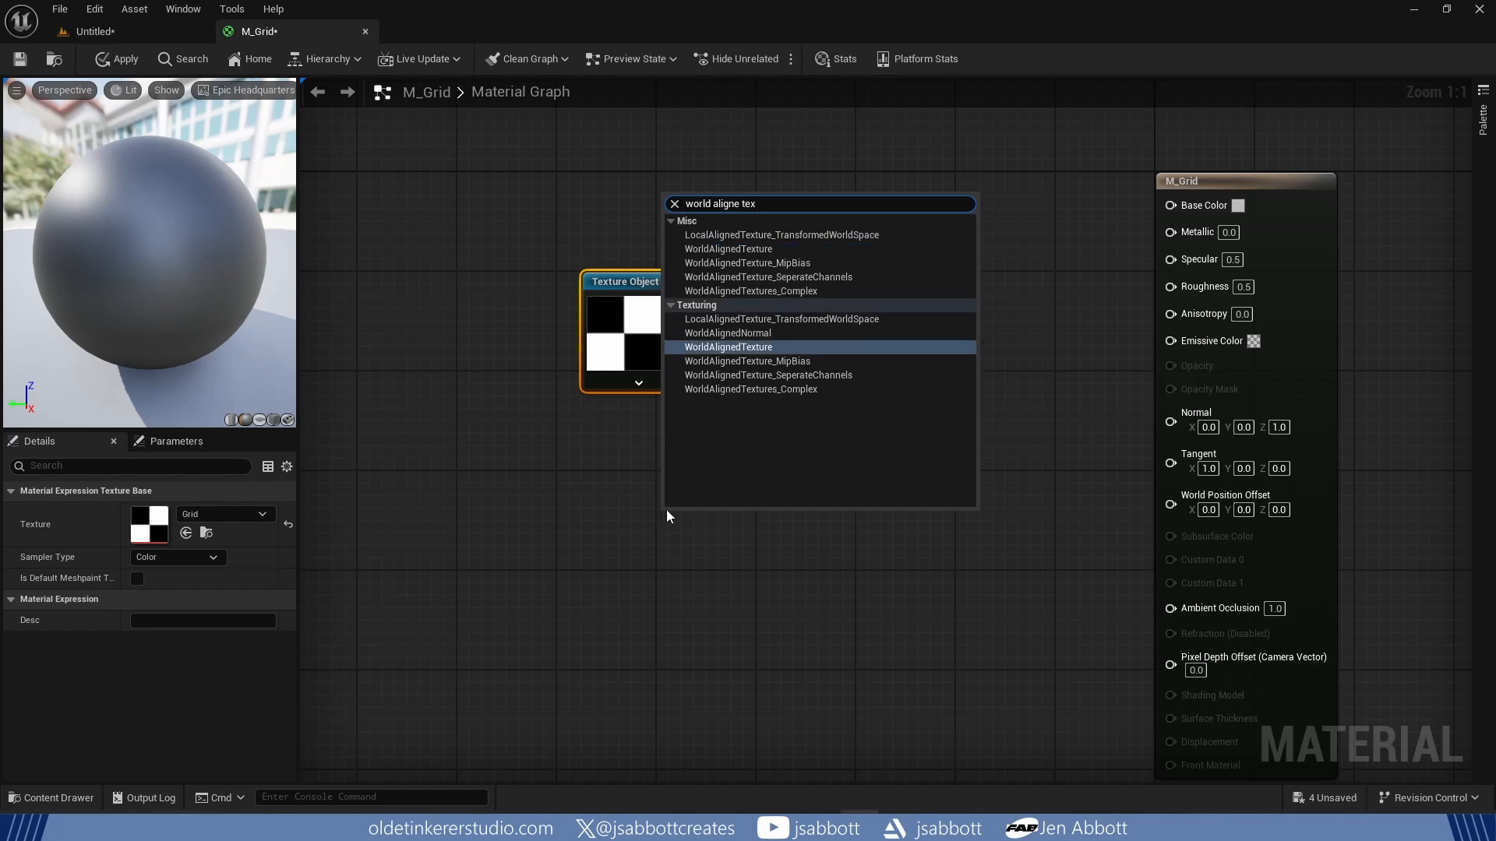
left_click(751, 348)
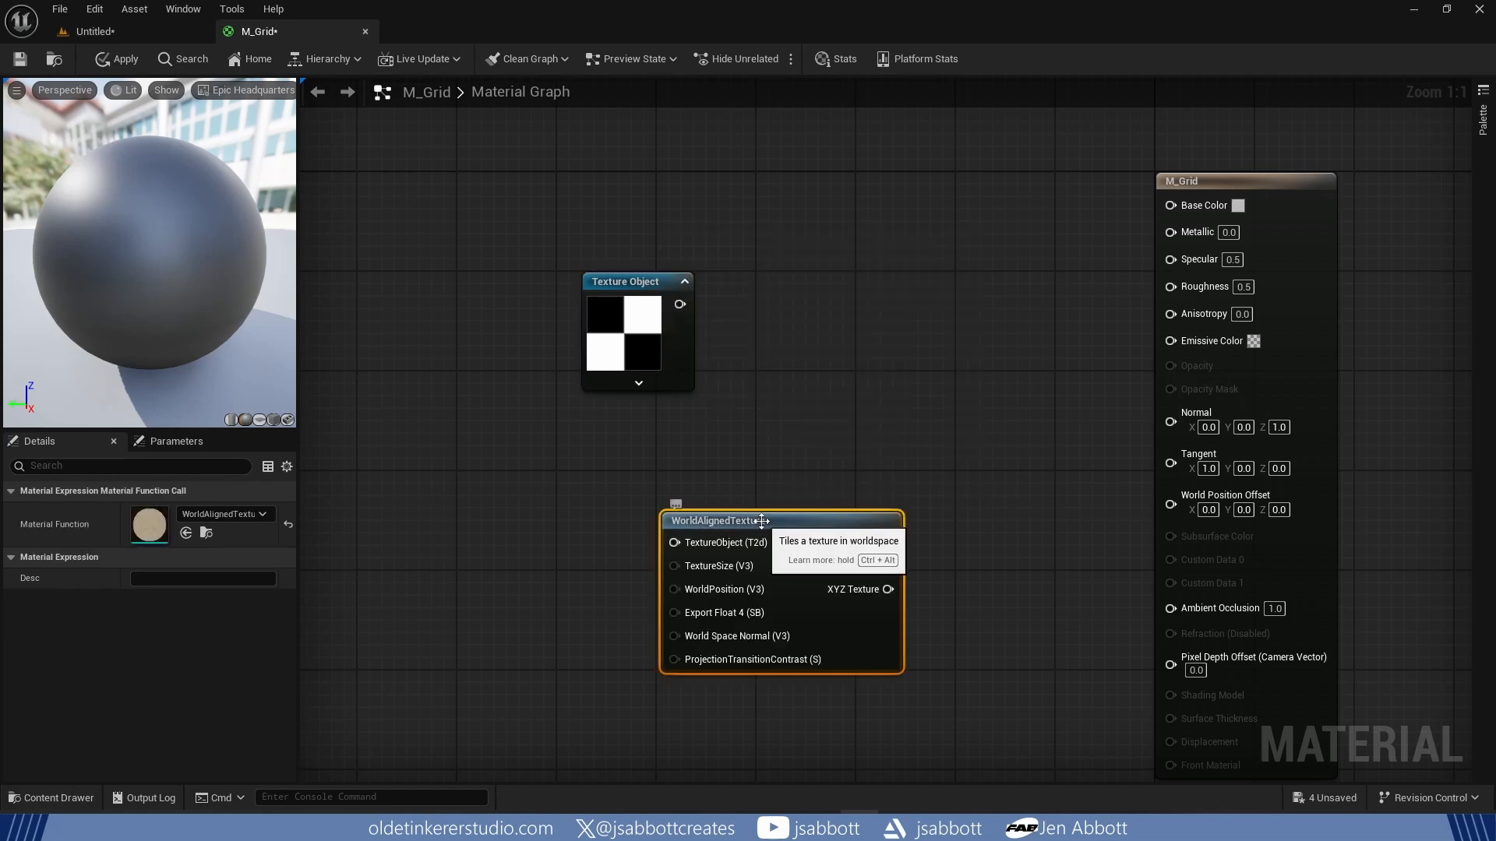
left_click_drag(761, 517, 843, 259)
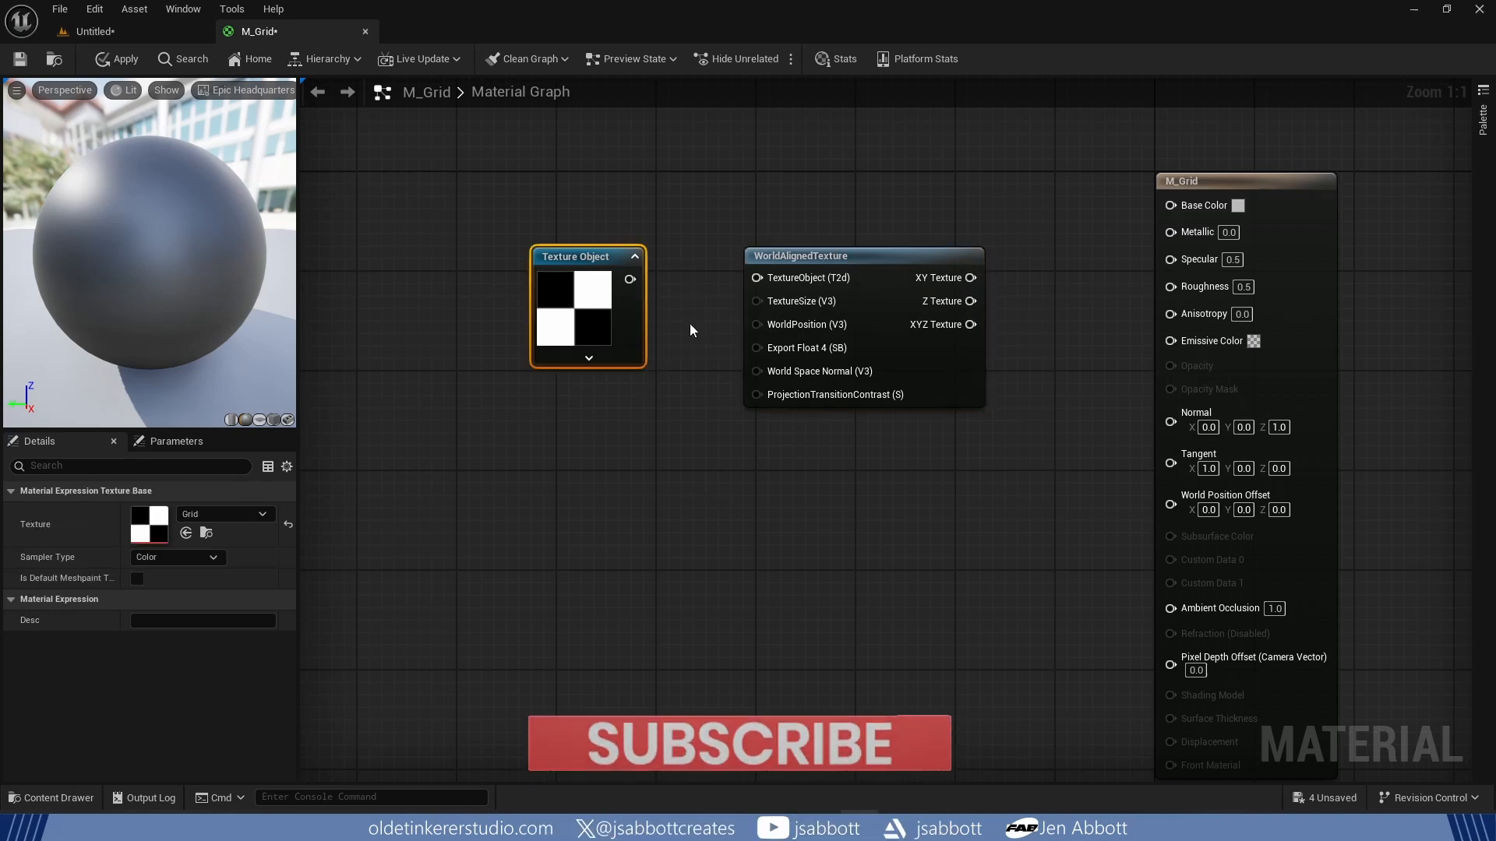
left_click_drag(629, 279, 756, 278)
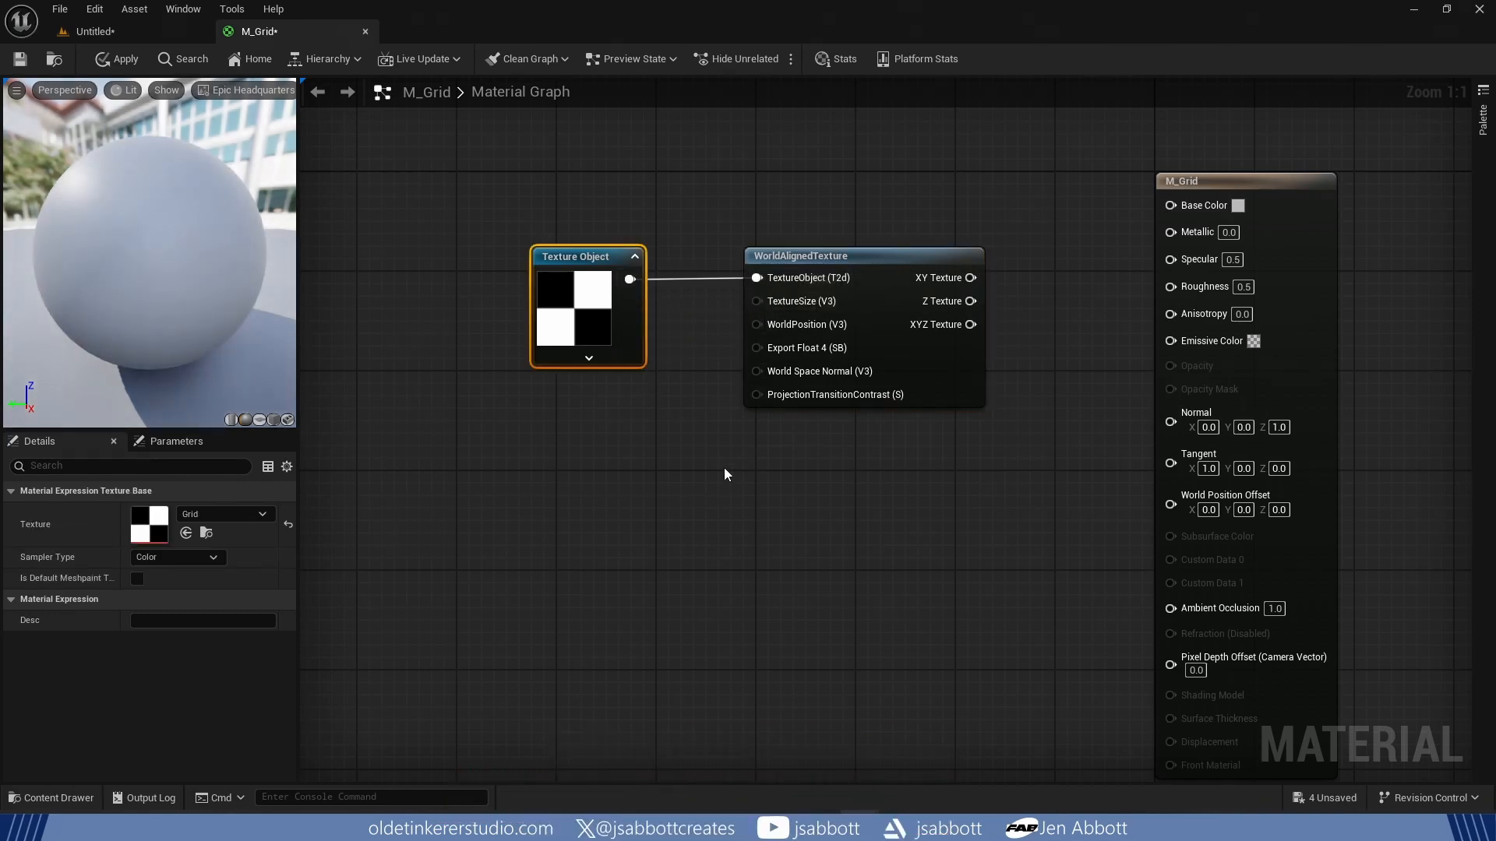
Step: Add a Constant node with value 100 below the Texture Object and connect it to WorldAlignedTexture's TextureSize input
left_click(617, 536)
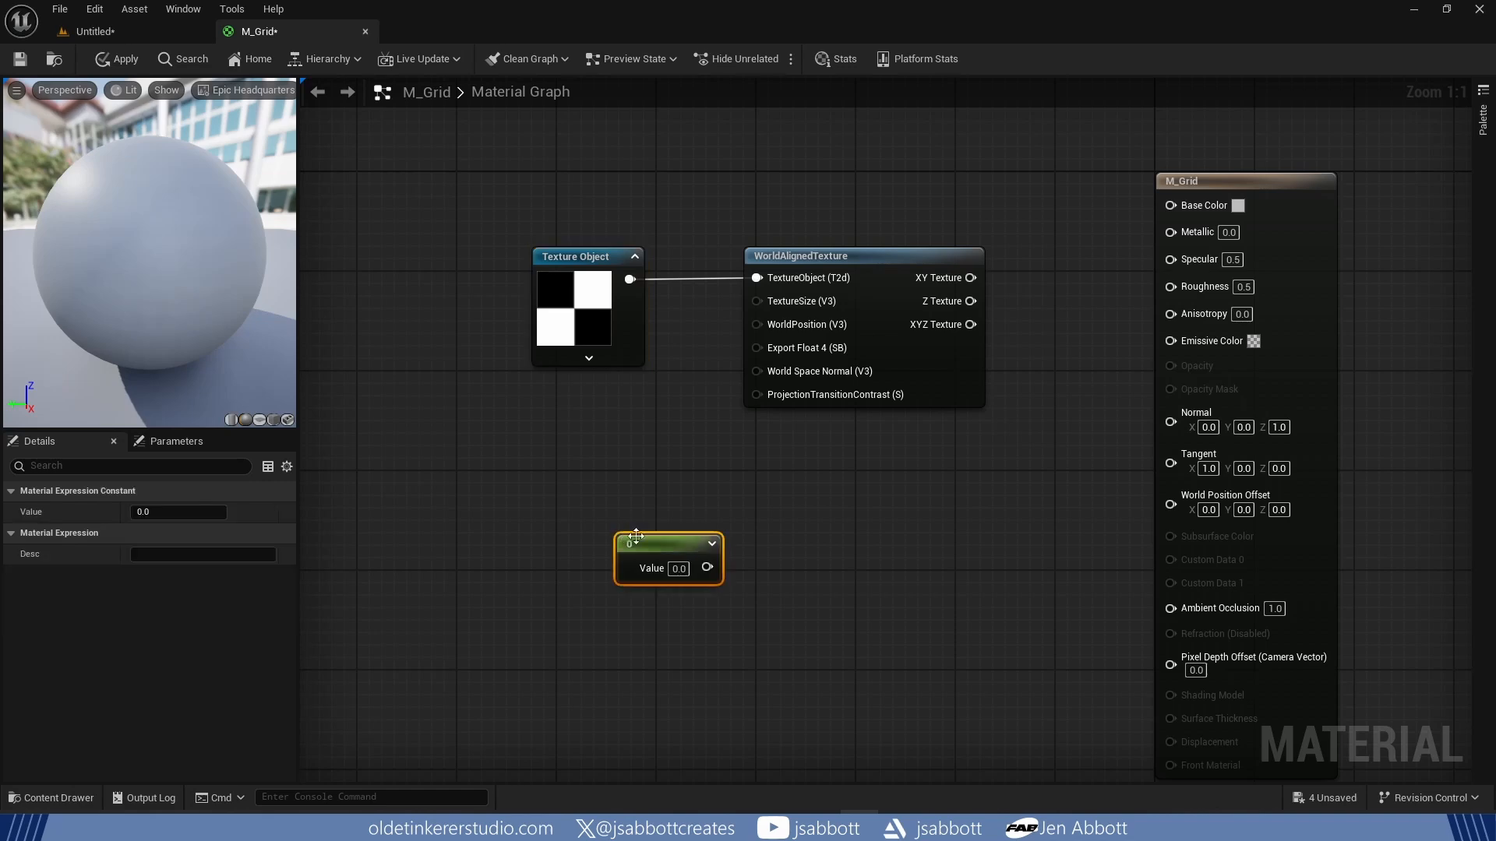
left_click_drag(656, 539, 576, 385)
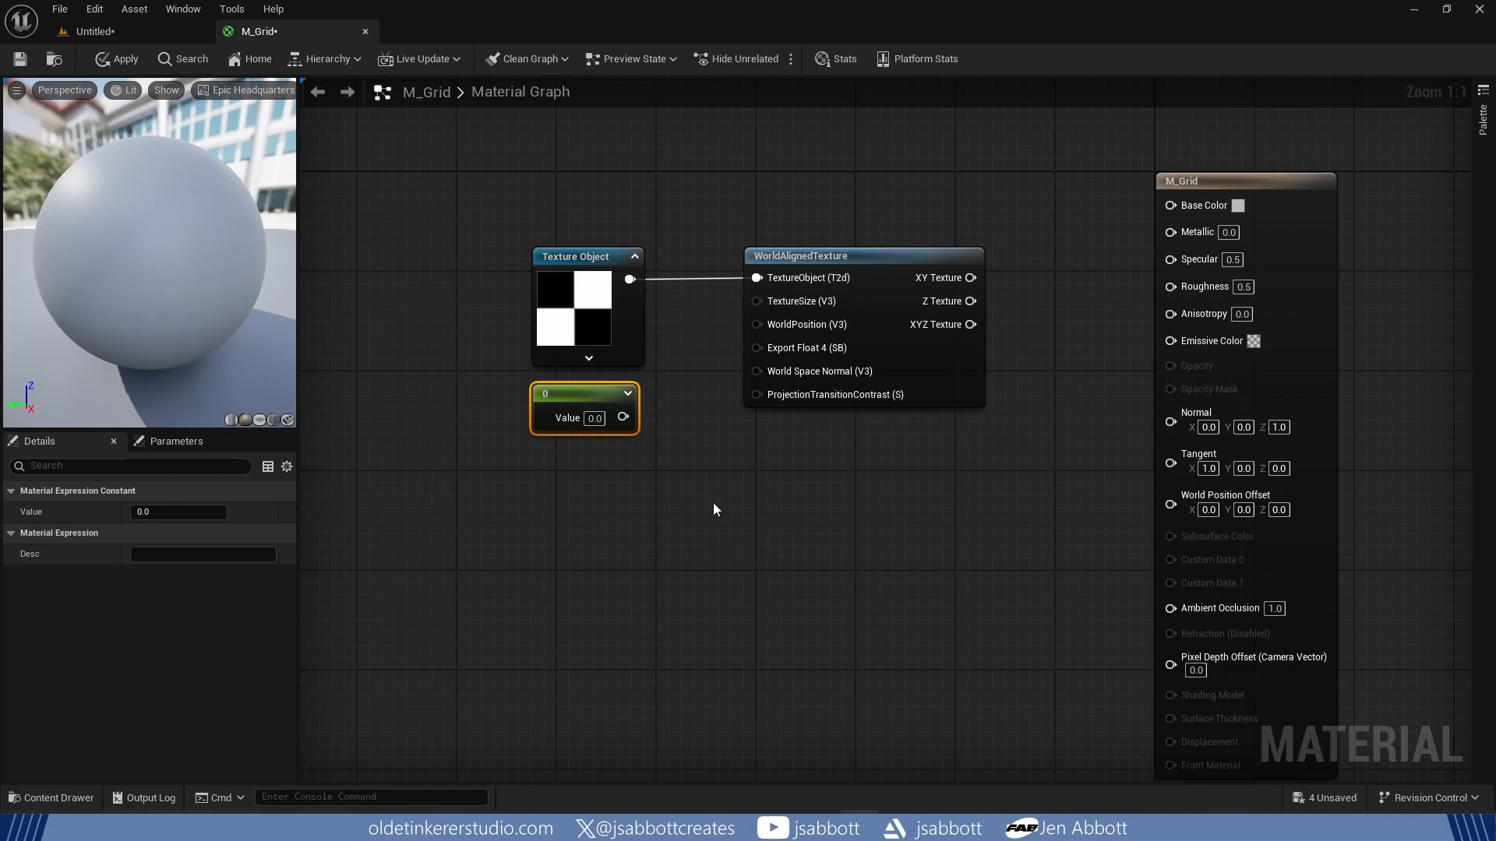
left_click(179, 514)
type("100")
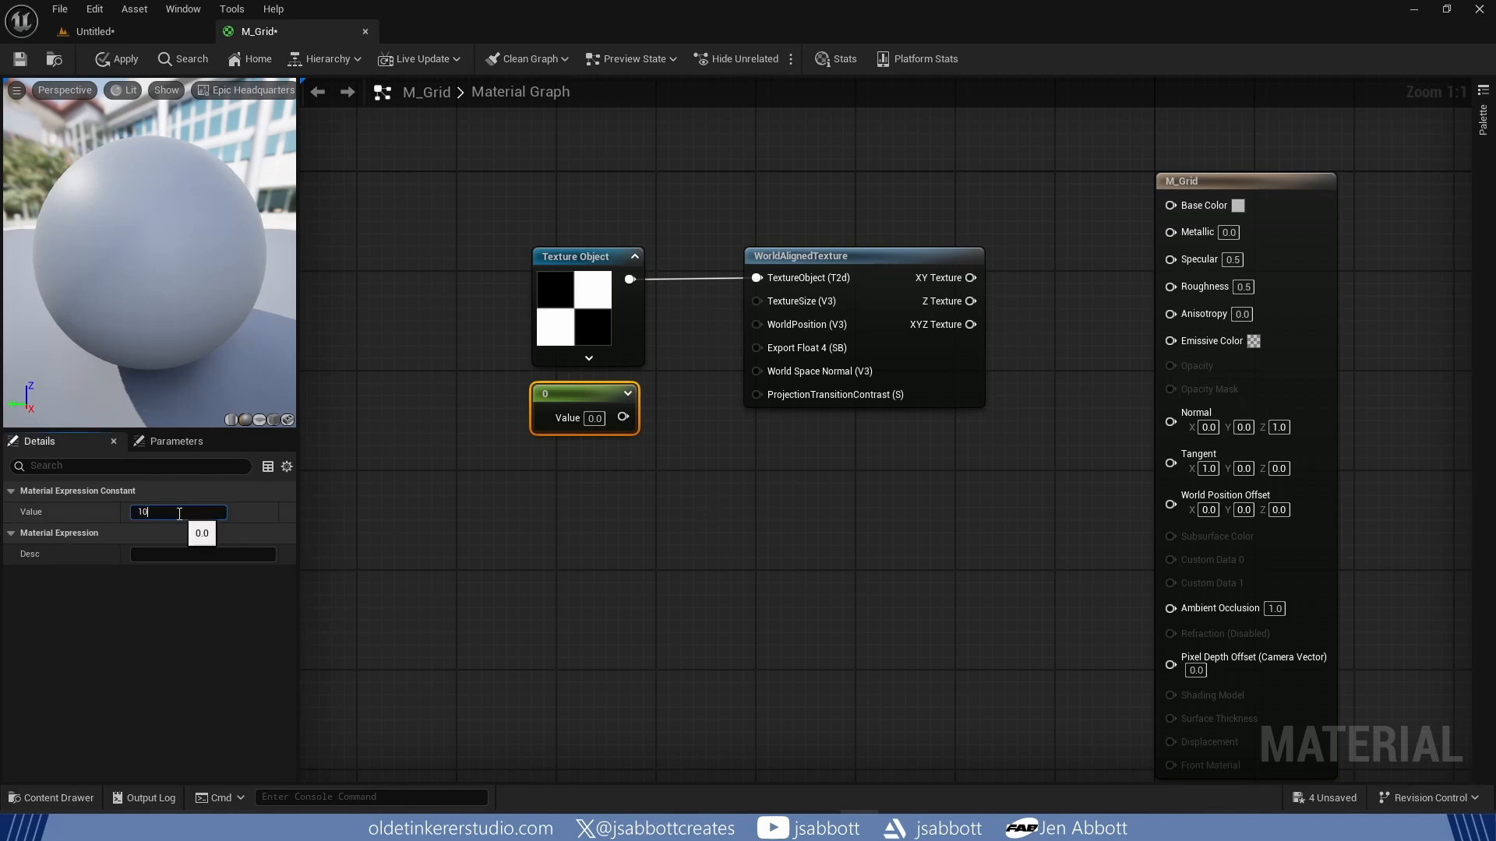
key("Return")
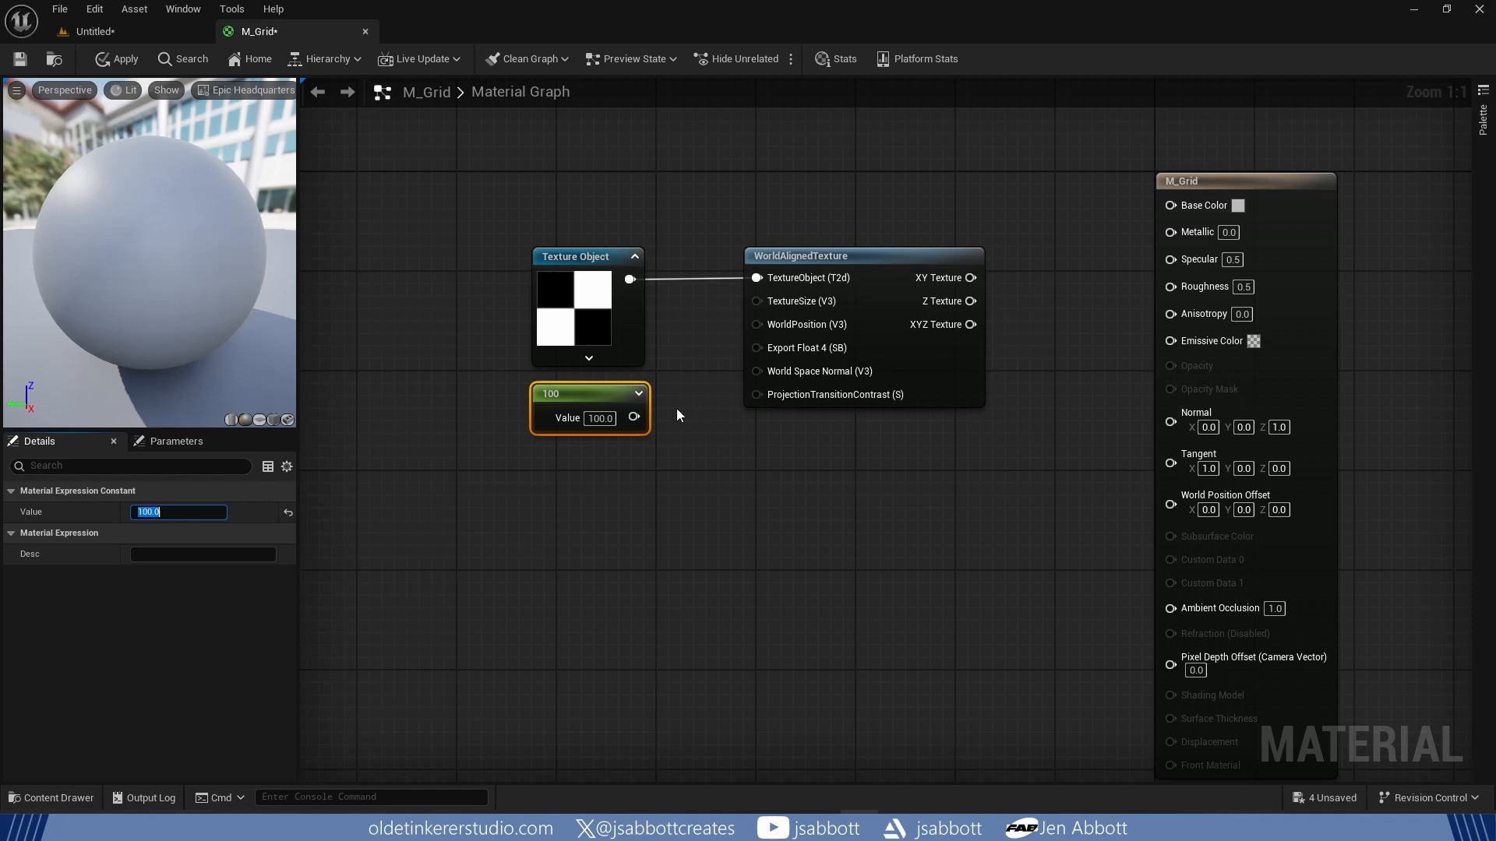
left_click_drag(635, 418, 754, 302)
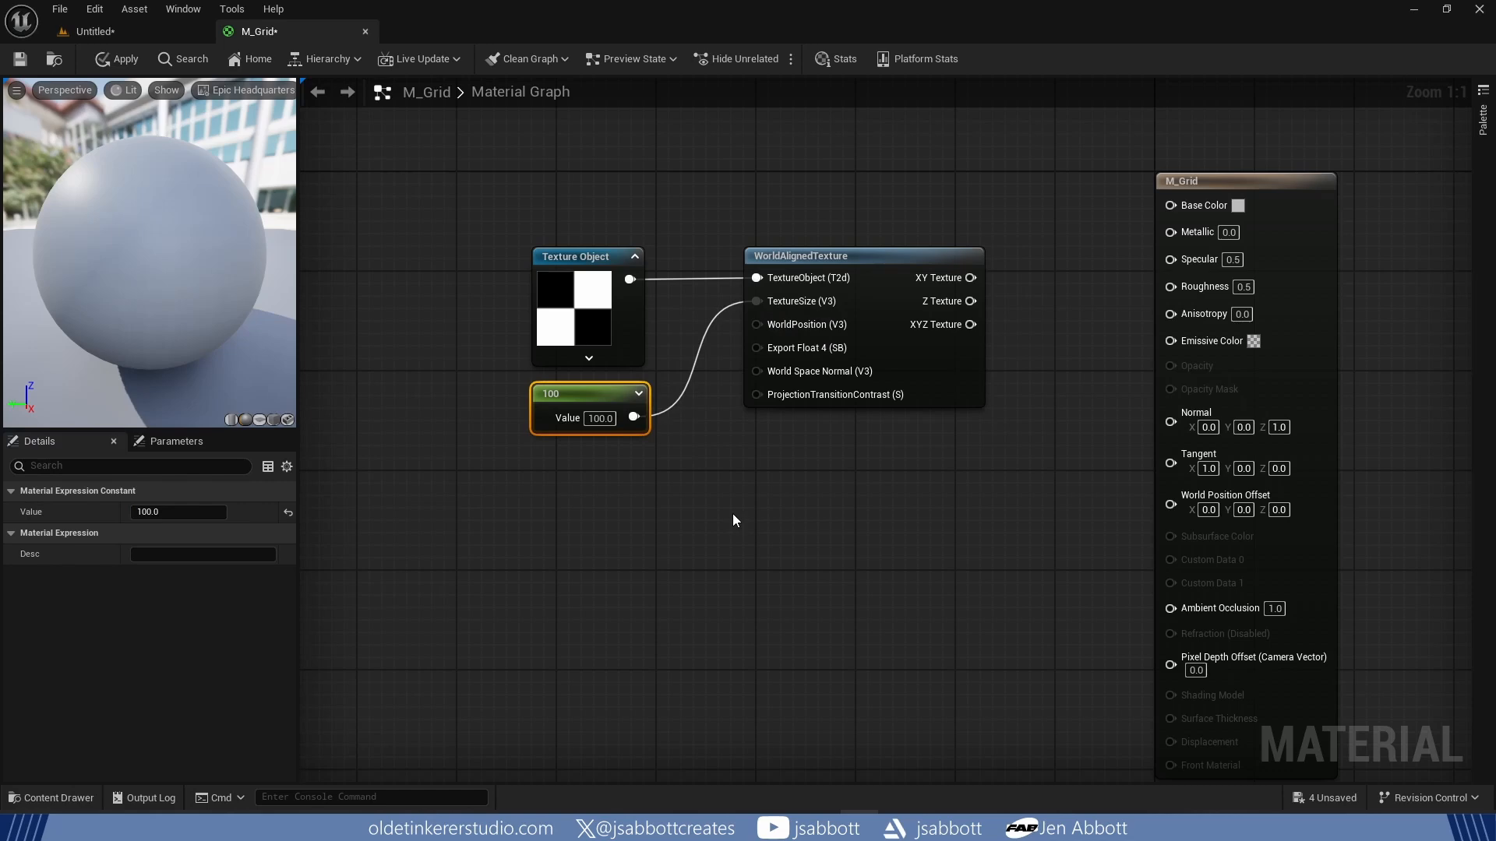
Step: Feed a new WorldPosition node's XYZ output into WorldAlignedTexture's WorldPosition input and connect the XYZ Texture output to Base Color
right_click(640, 551)
type("world pos")
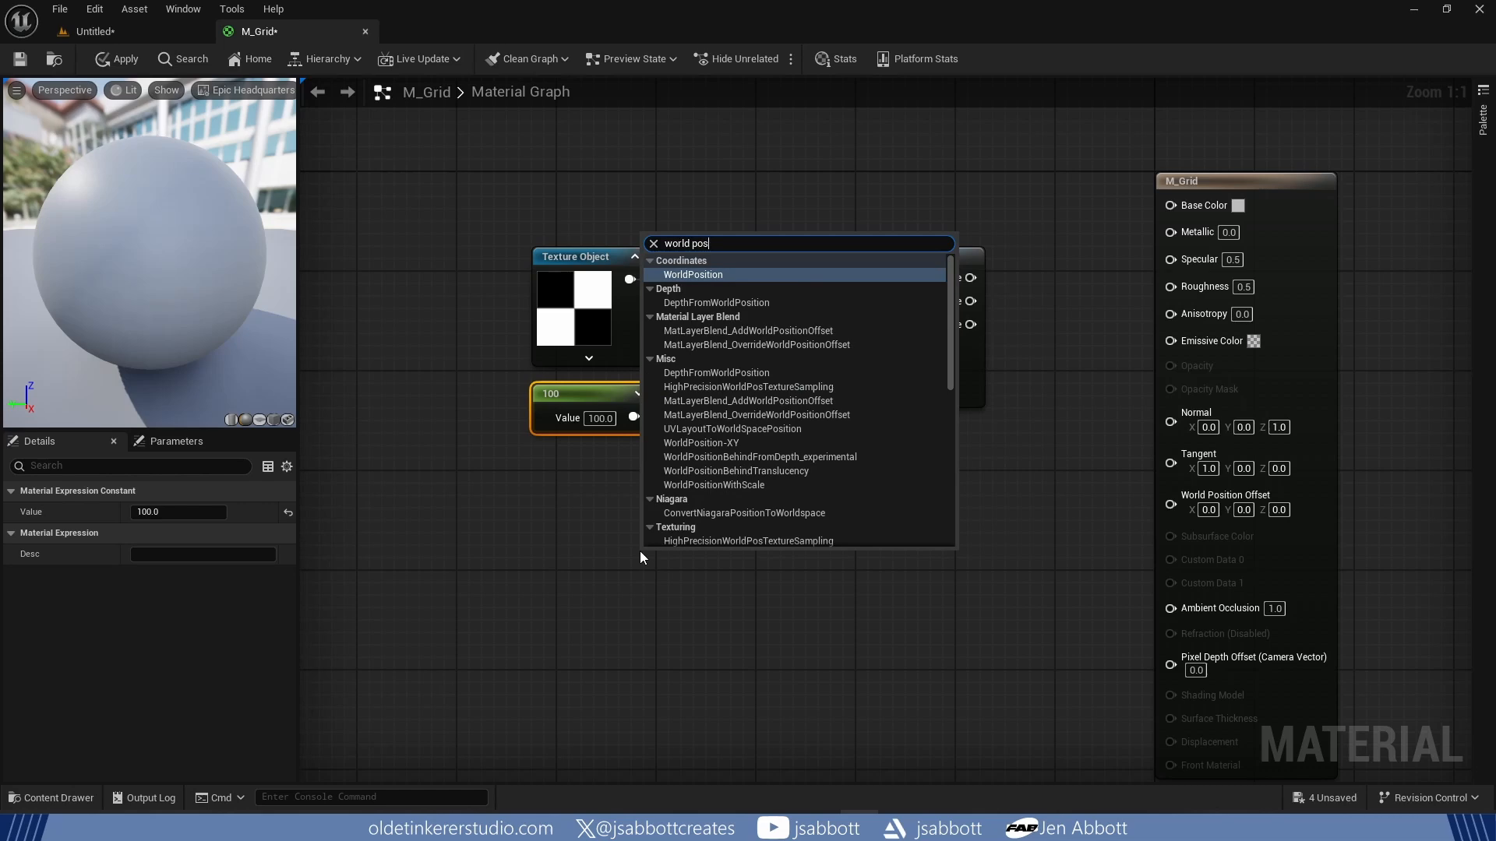
left_click(737, 274)
left_click_drag(655, 543, 589, 470)
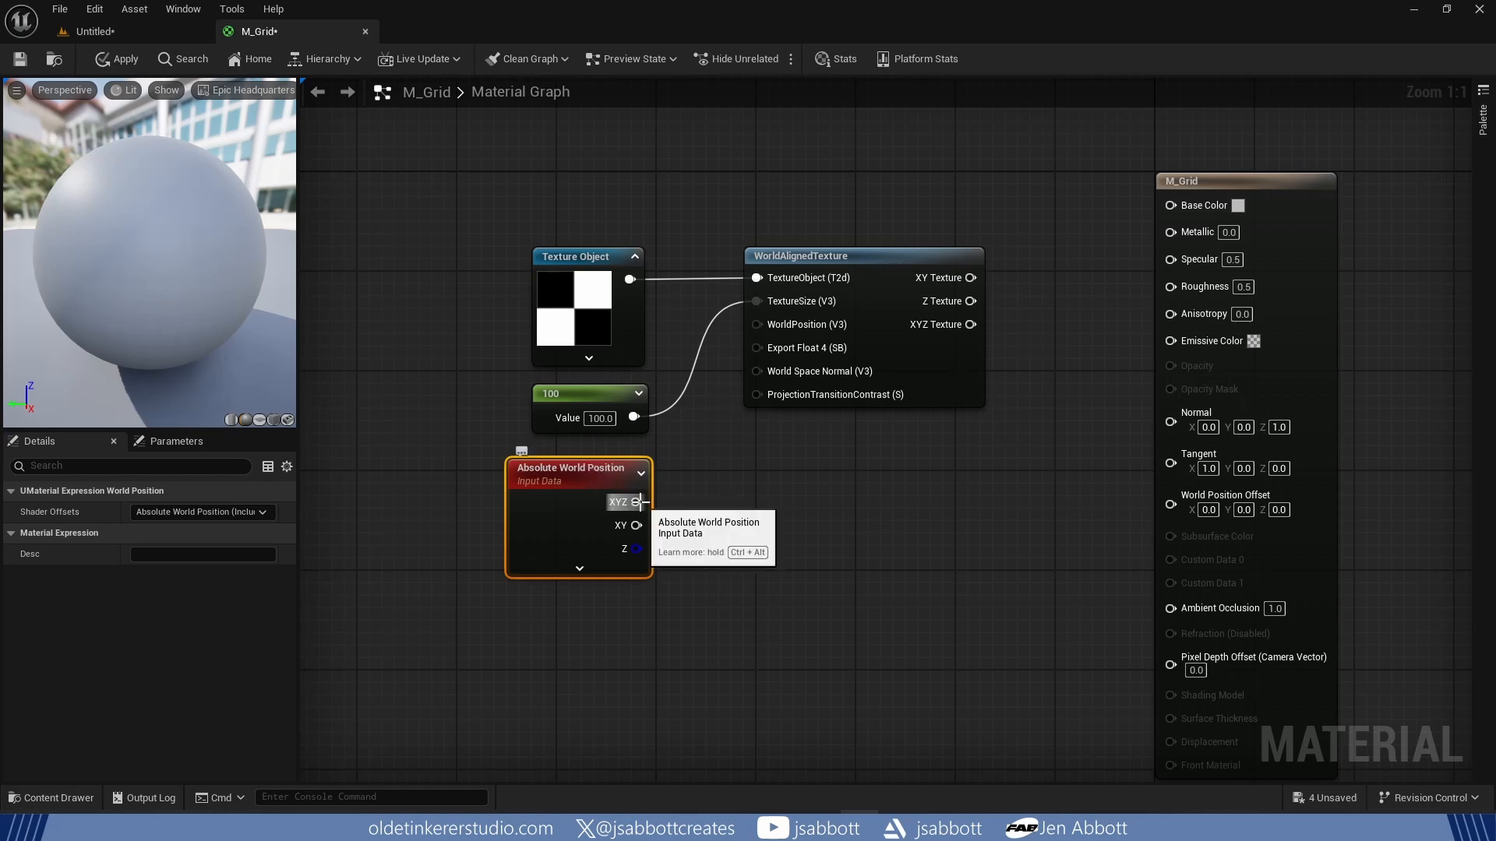
left_click_drag(637, 502, 756, 324)
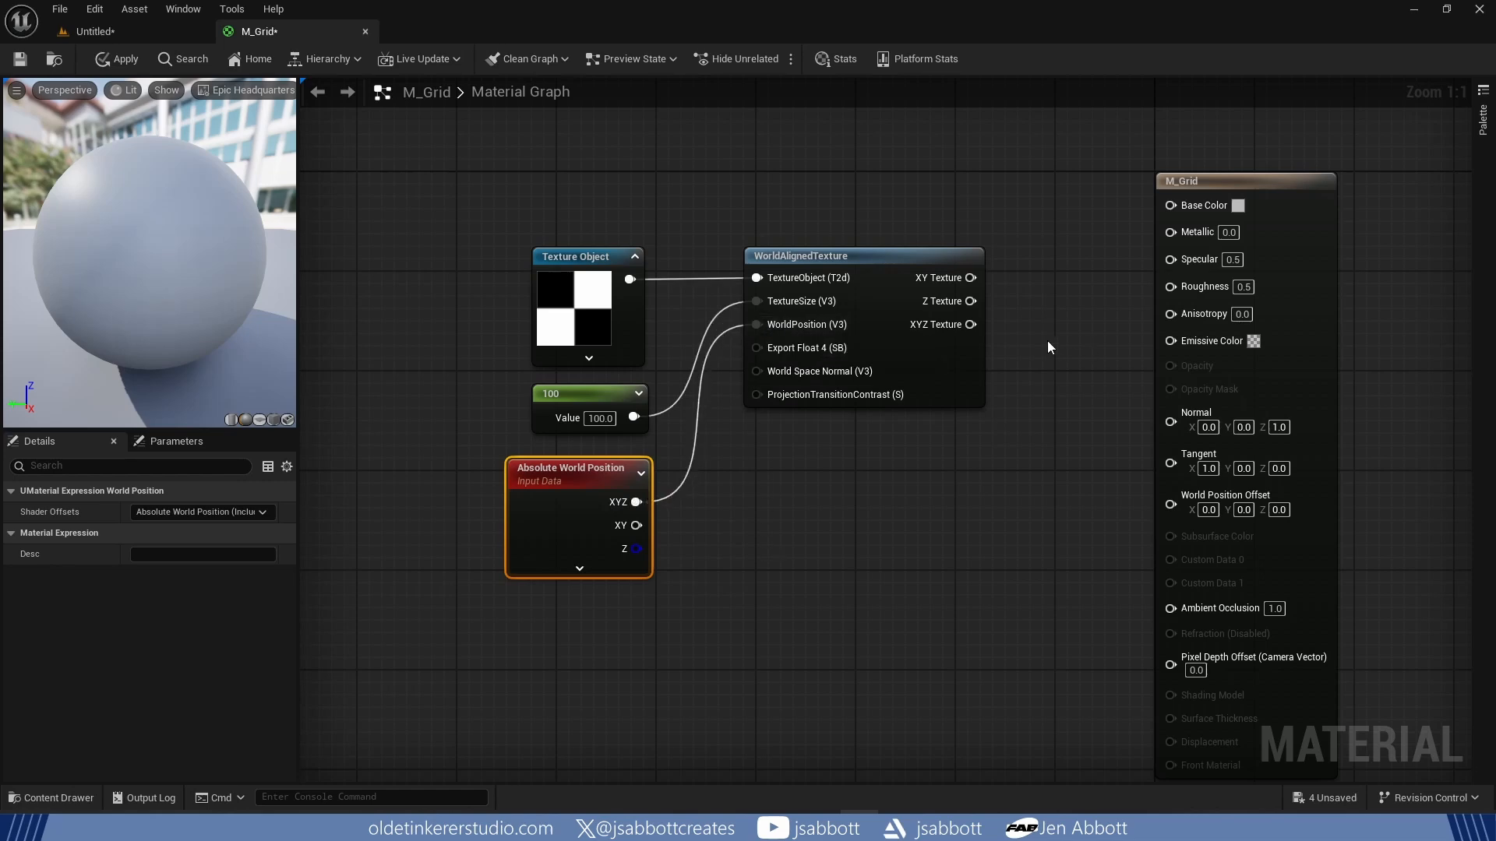
left_click_drag(970, 324, 1169, 203)
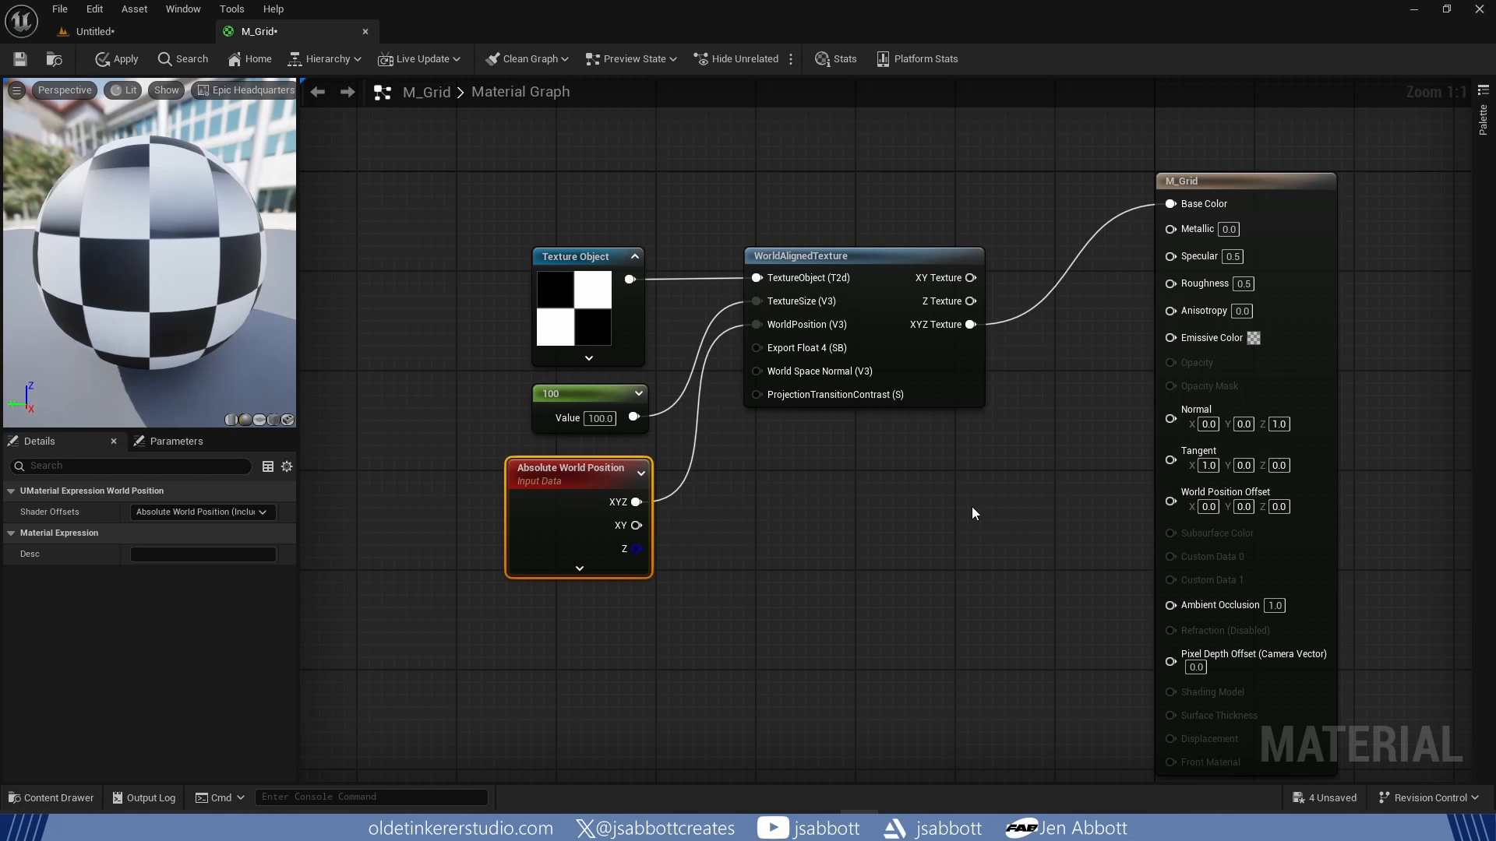
Step: Add a Multiply node between WorldAlignedTexture and the material output, and connect XYZ Texture to its A input
key("Home")
key("m")
left_click(890, 479)
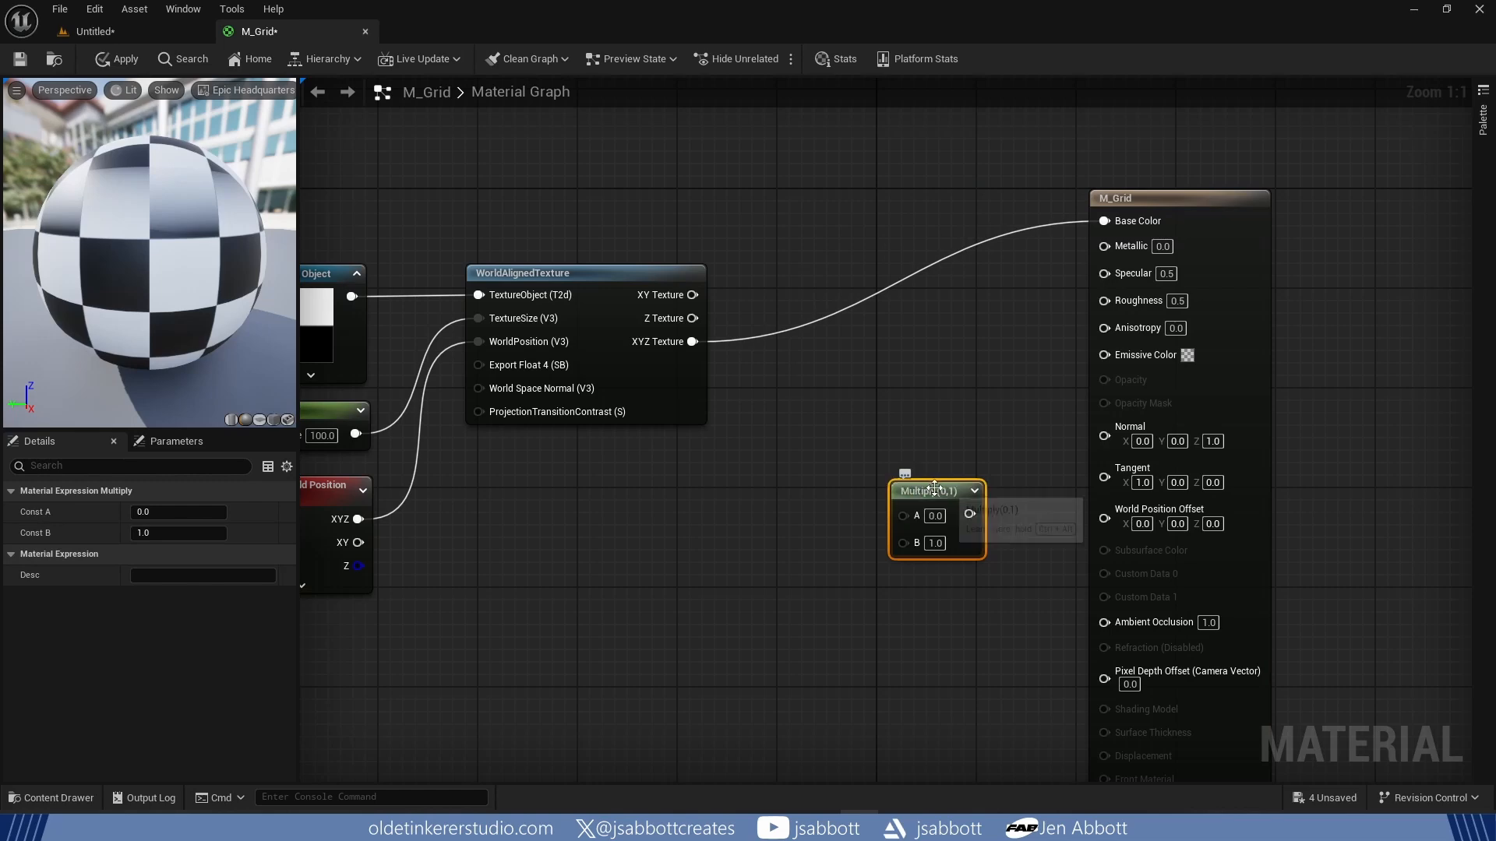
left_click_drag(933, 490, 846, 361)
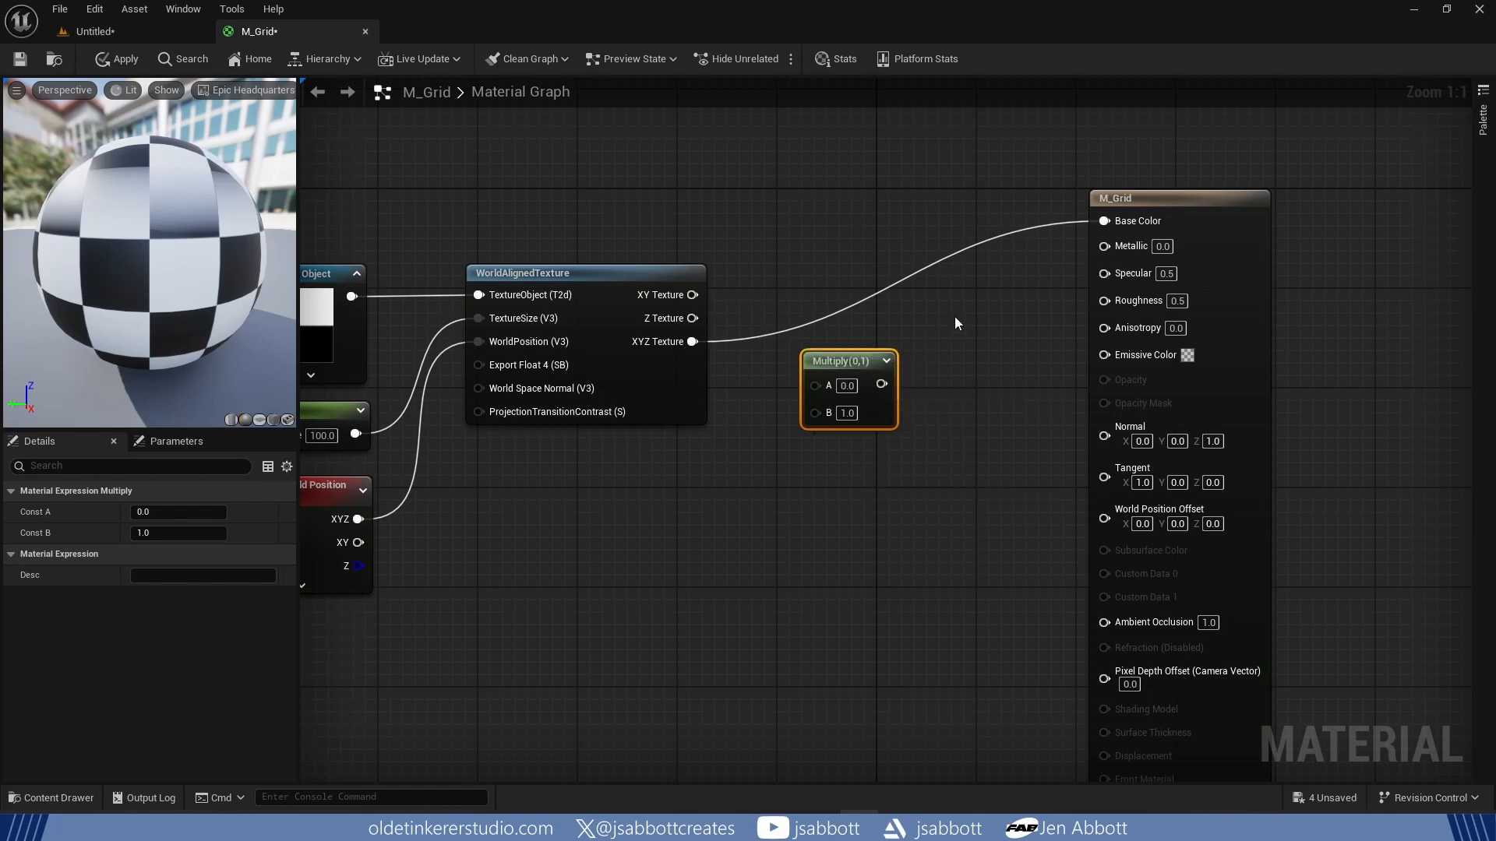
left_click_drag(701, 343, 811, 386)
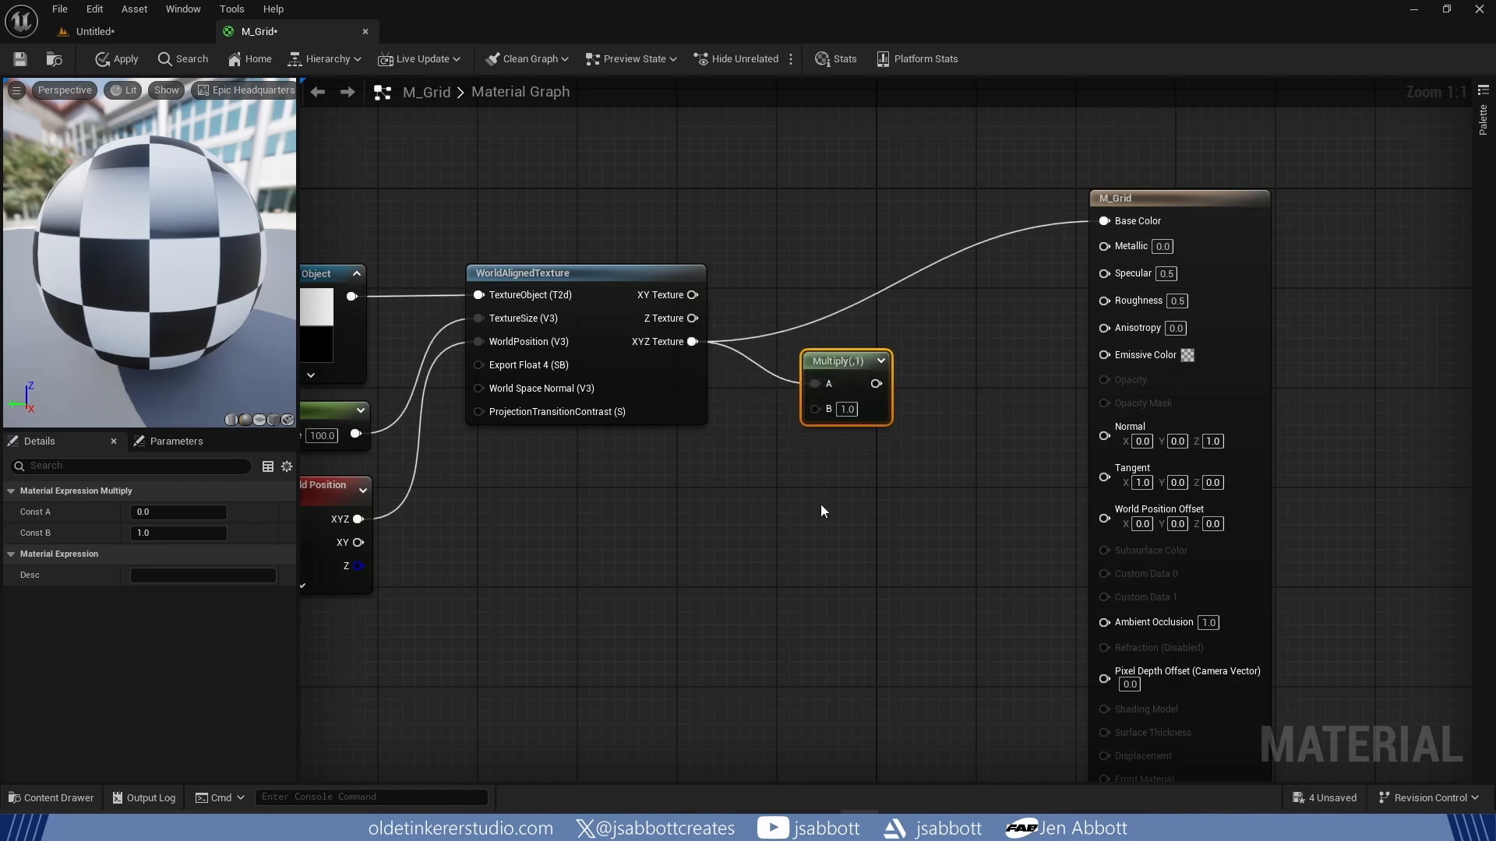
Step: Add a VectorParameter named Color below WorldAlignedTexture, wire it into Multiply's B input, and connect Multiply's output to Base Color
right_click(690, 542)
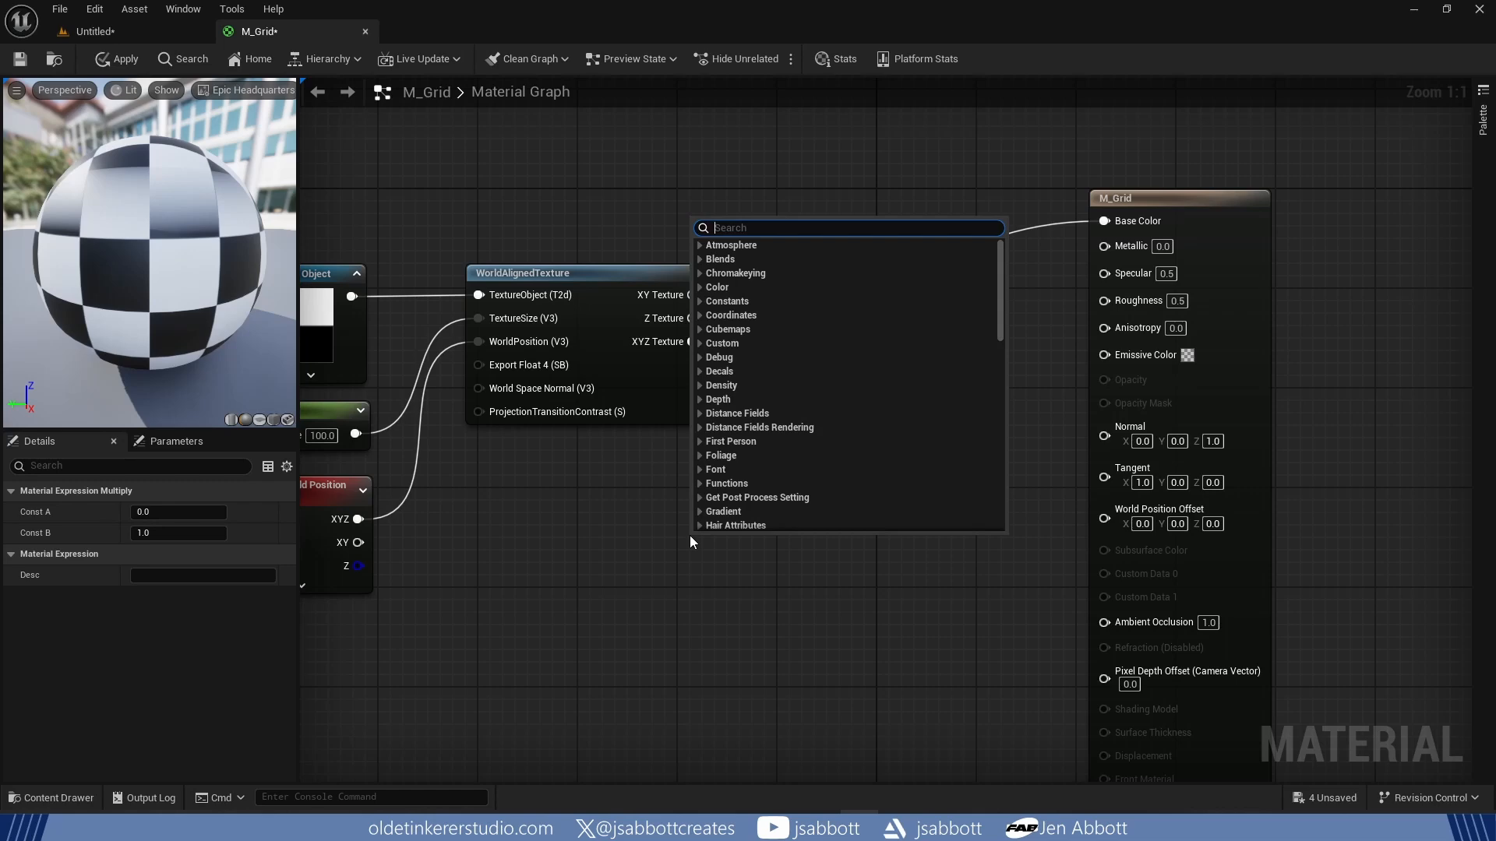
type("vector par")
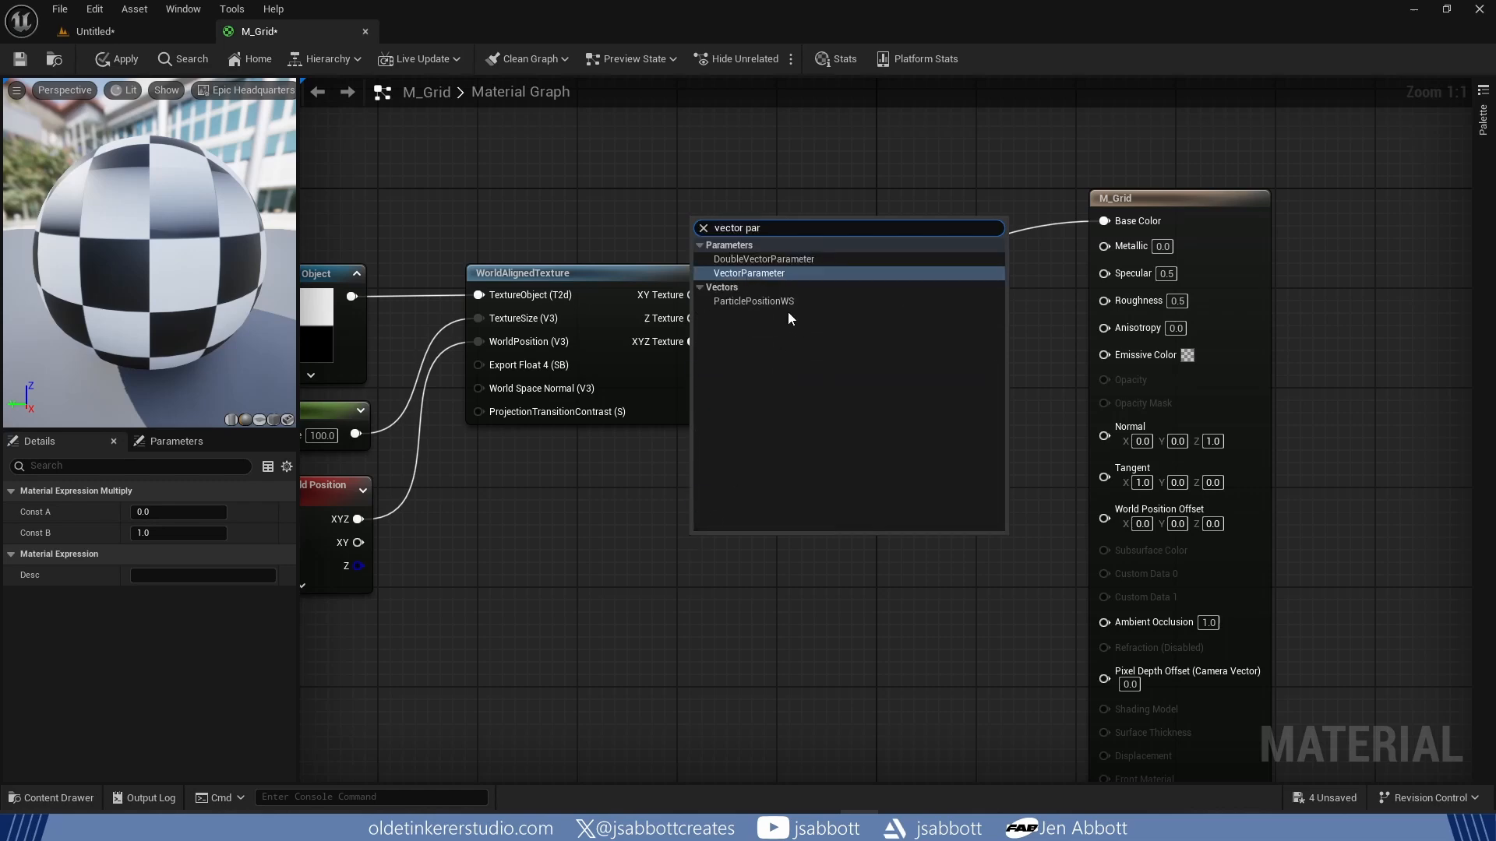
left_click(801, 273)
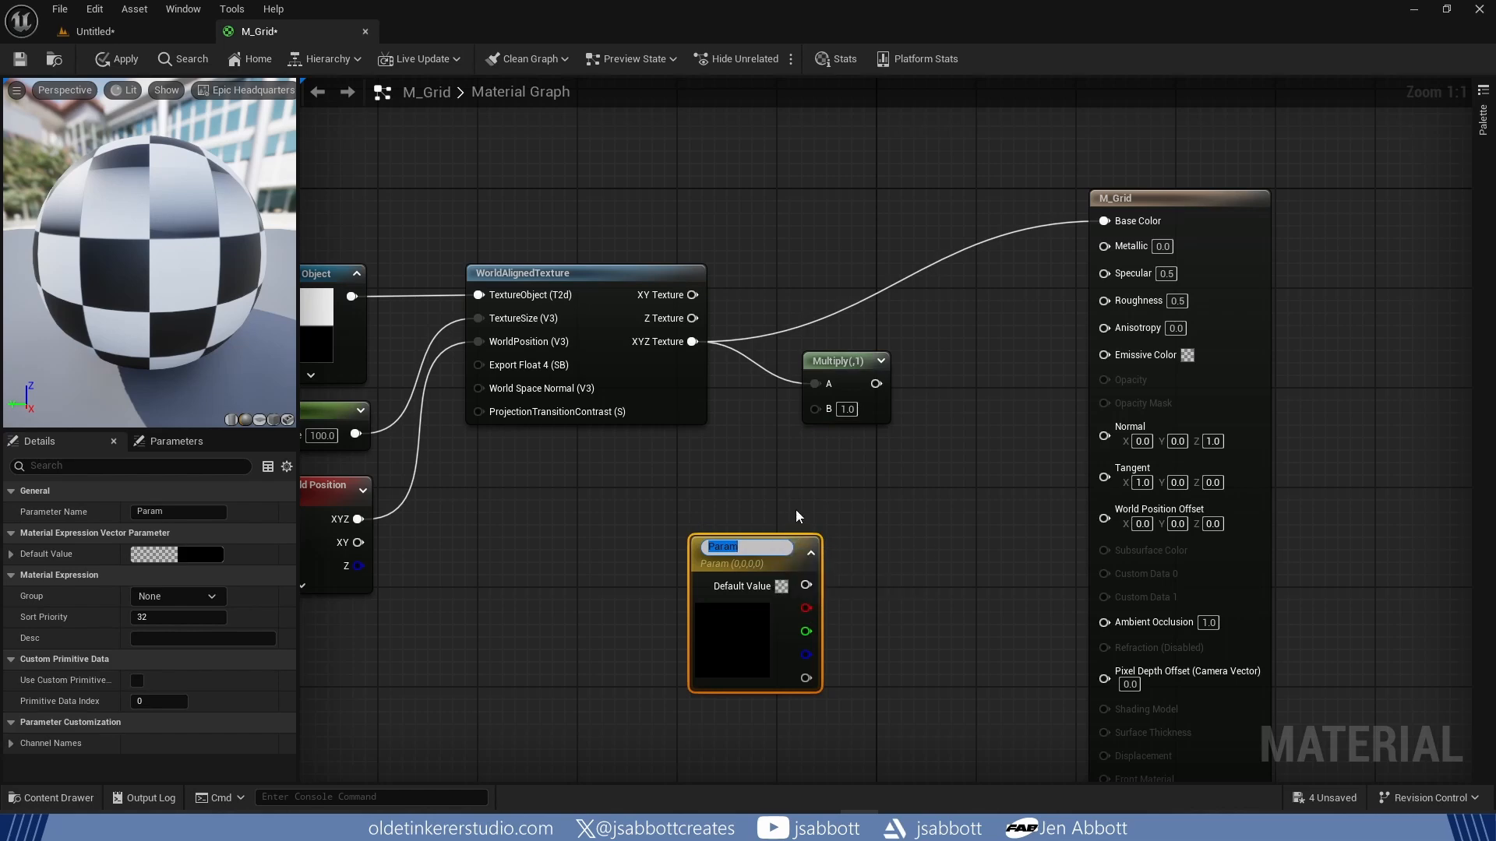
type("Color")
key("Return")
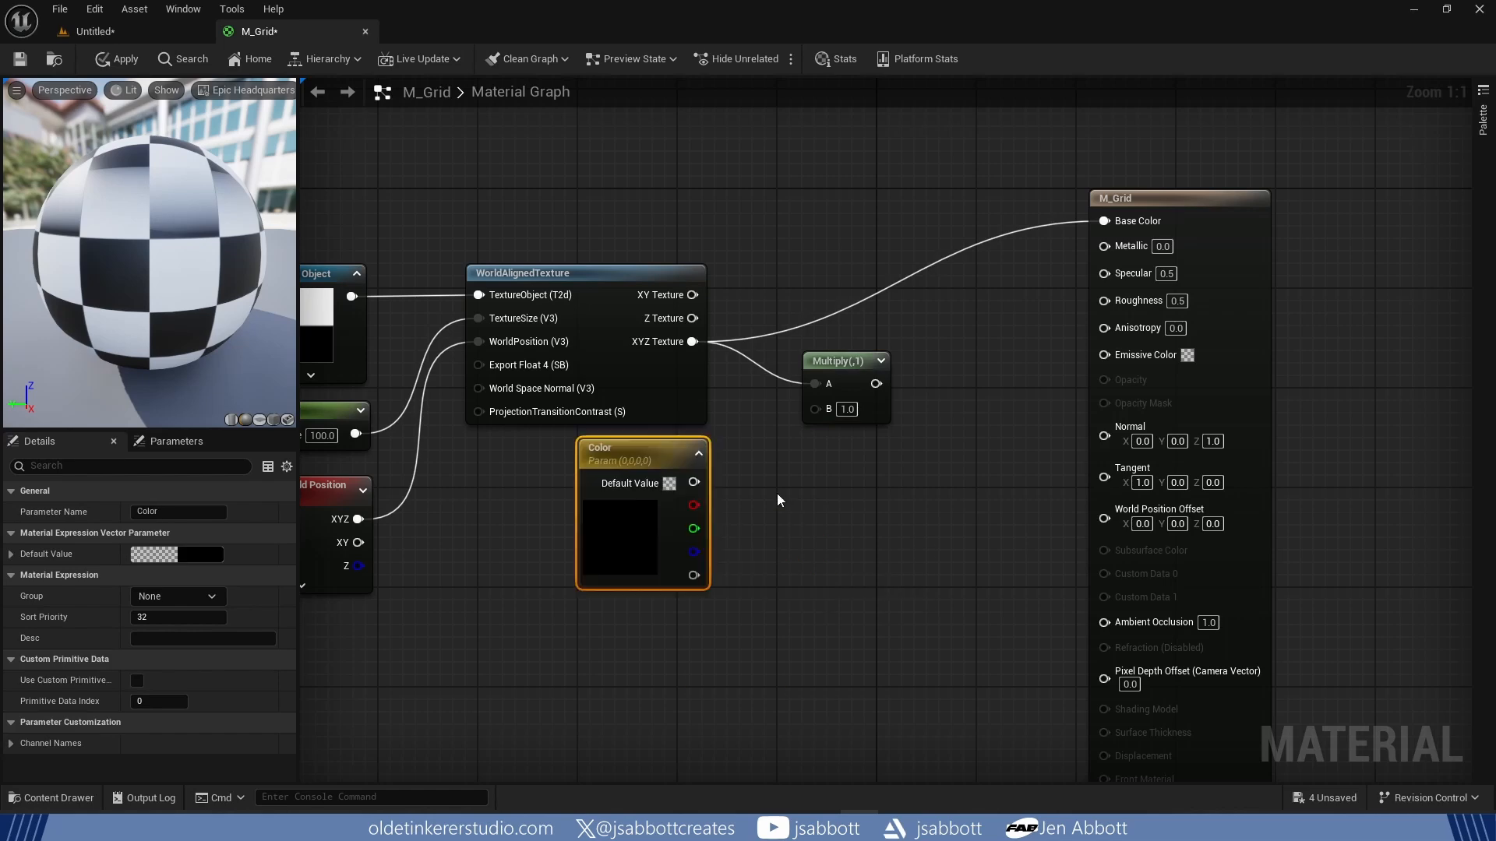
left_click_drag(694, 483, 1104, 221)
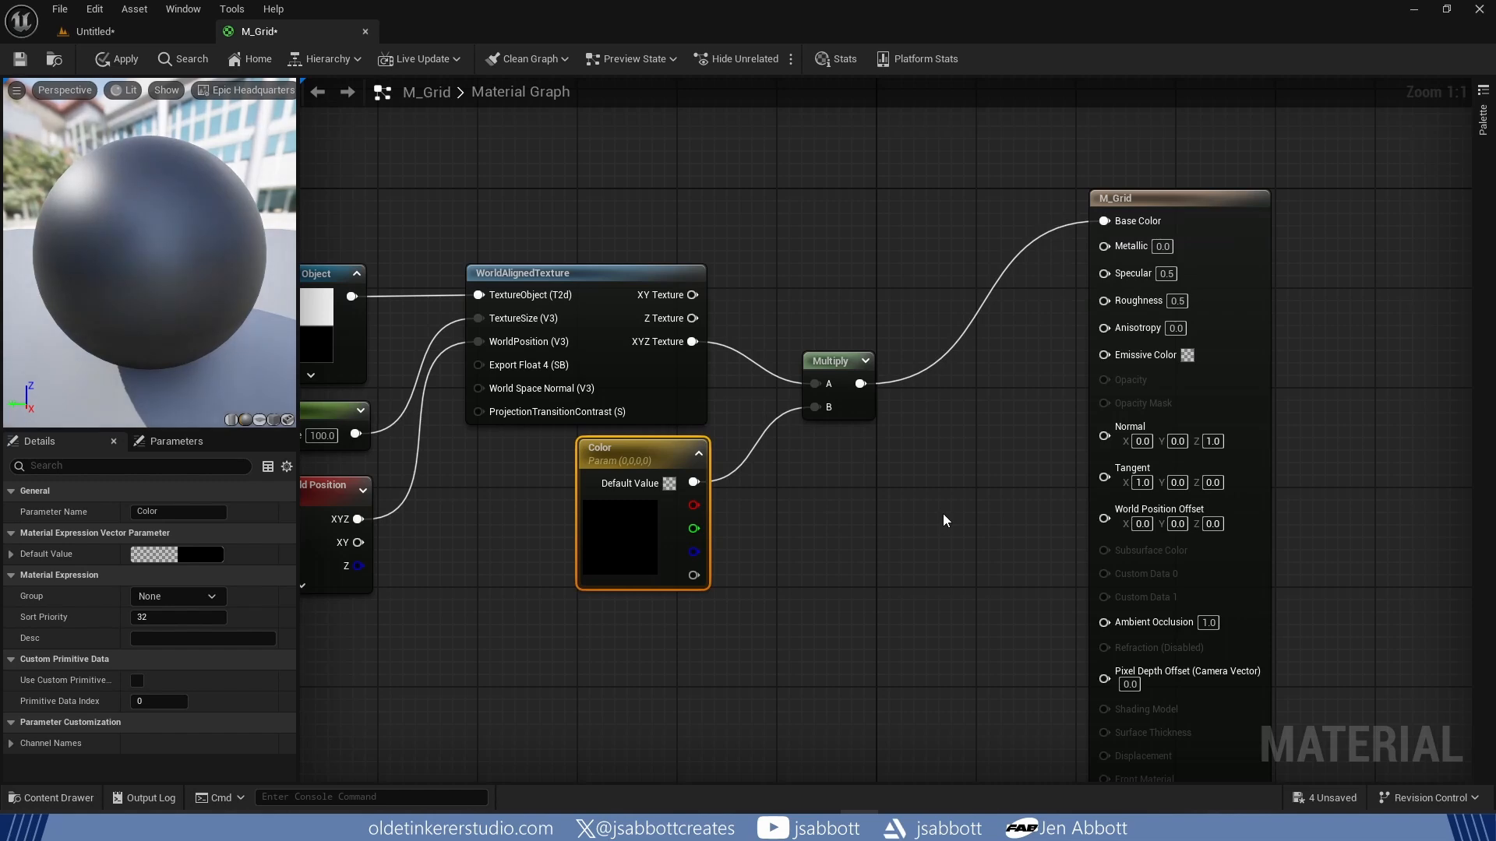
Step: Set the Color parameter's default value to a mid grey with a brightness of about 0.474
left_click(197, 562)
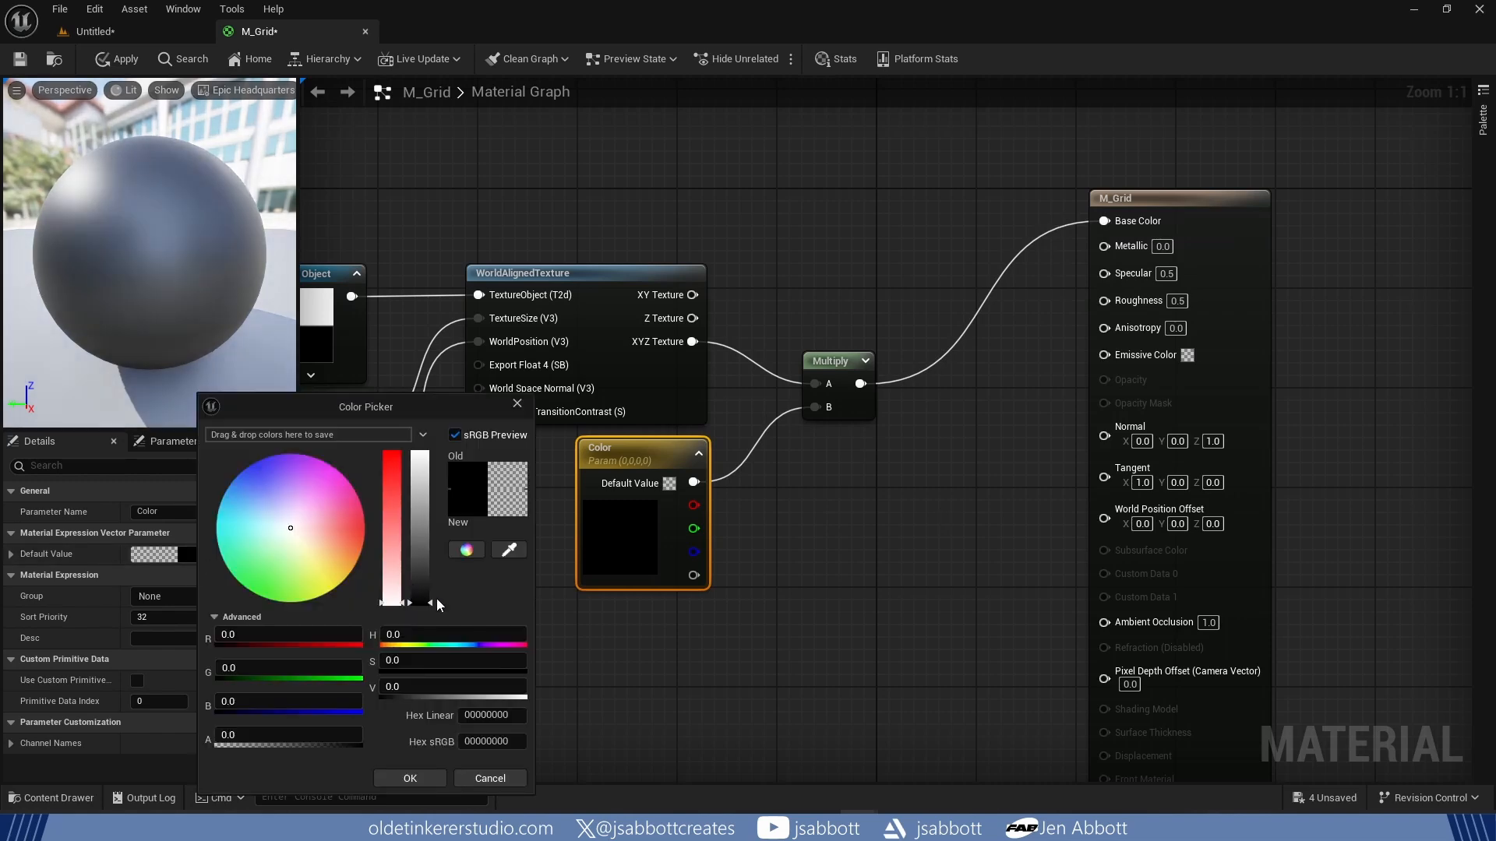
left_click_drag(437, 598, 441, 531)
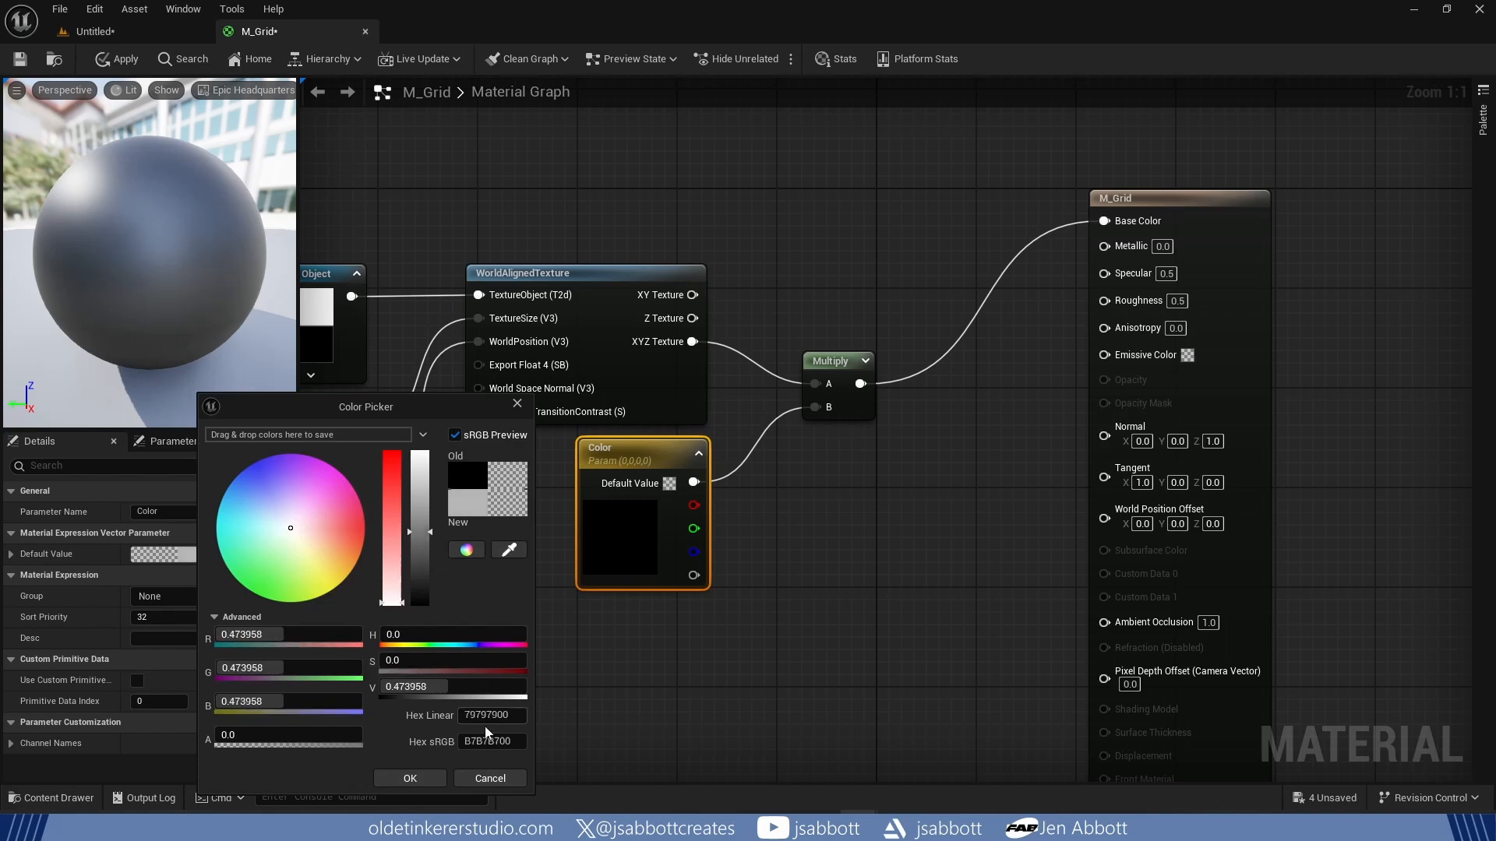
left_click(415, 775)
Step: Add a Constant node below Multiply and connect its output to the material's Roughness input
left_click(916, 551)
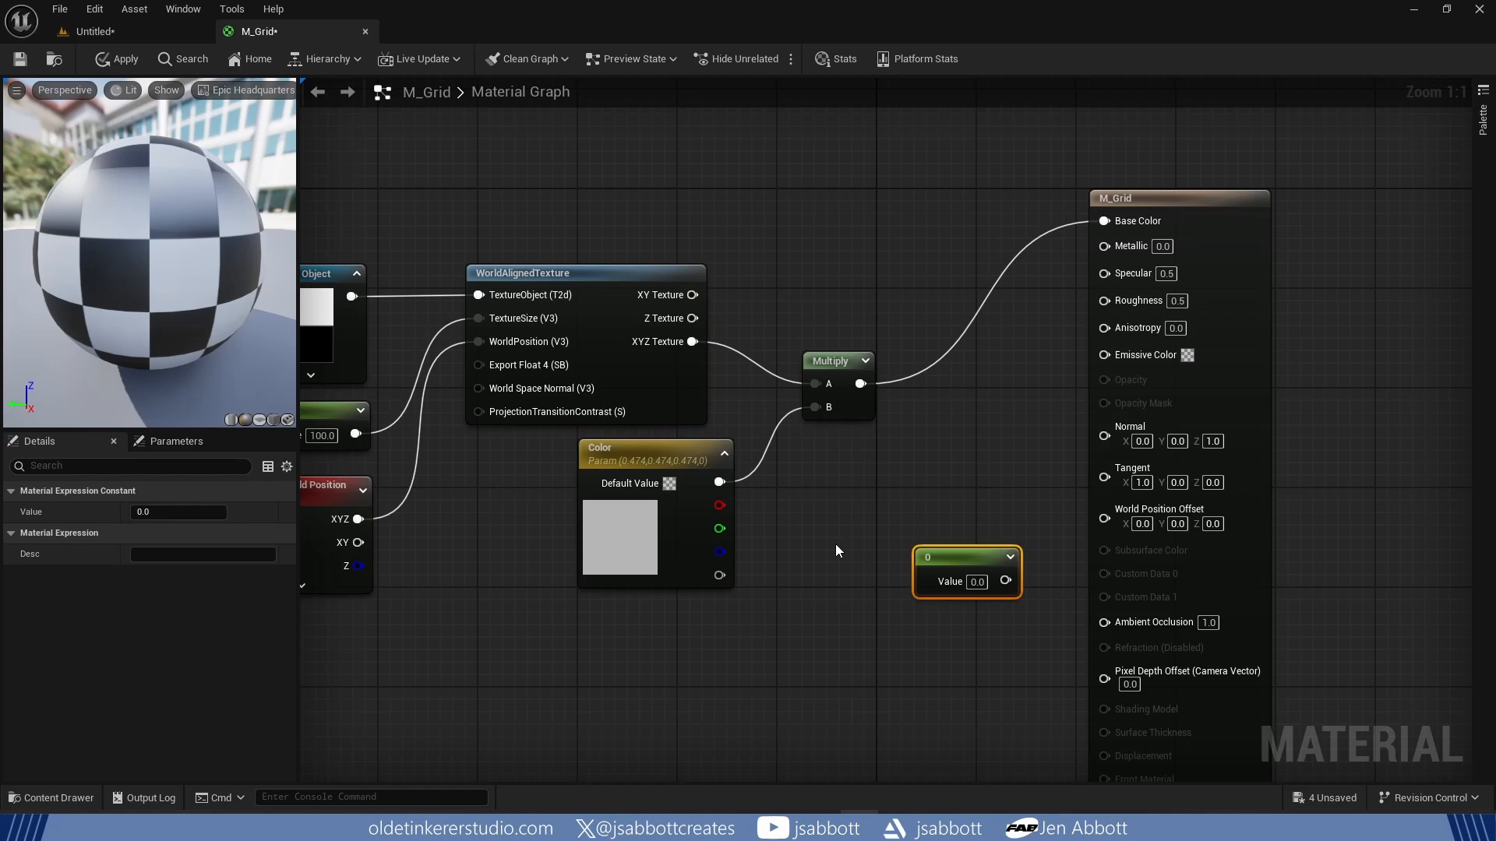
left_click_drag(966, 557, 1105, 300)
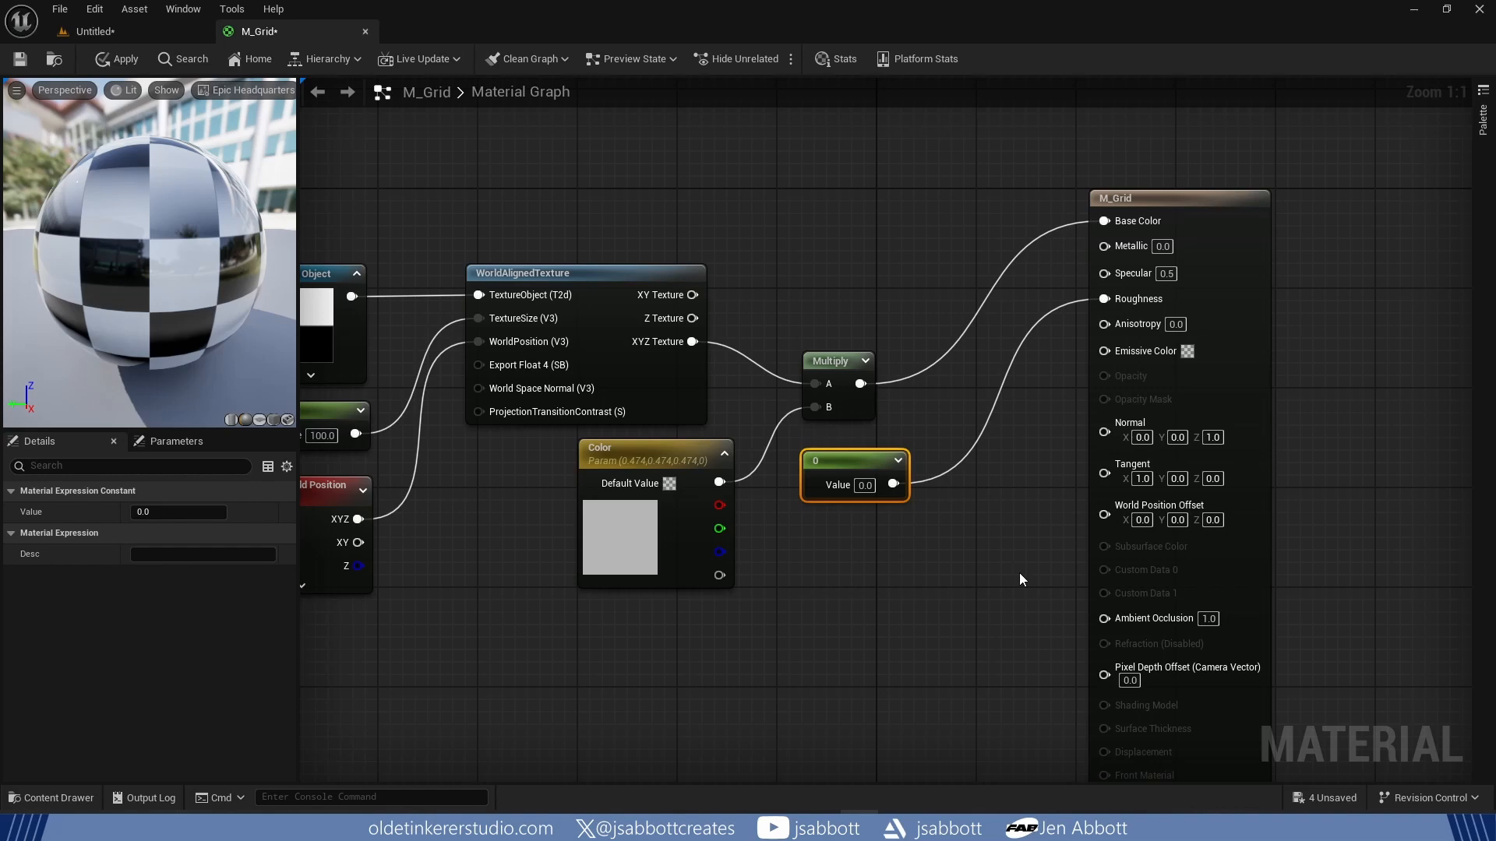
Step: Convert the Constant node to a parameter named Roughness and save the M_Grid material
right_click(884, 461)
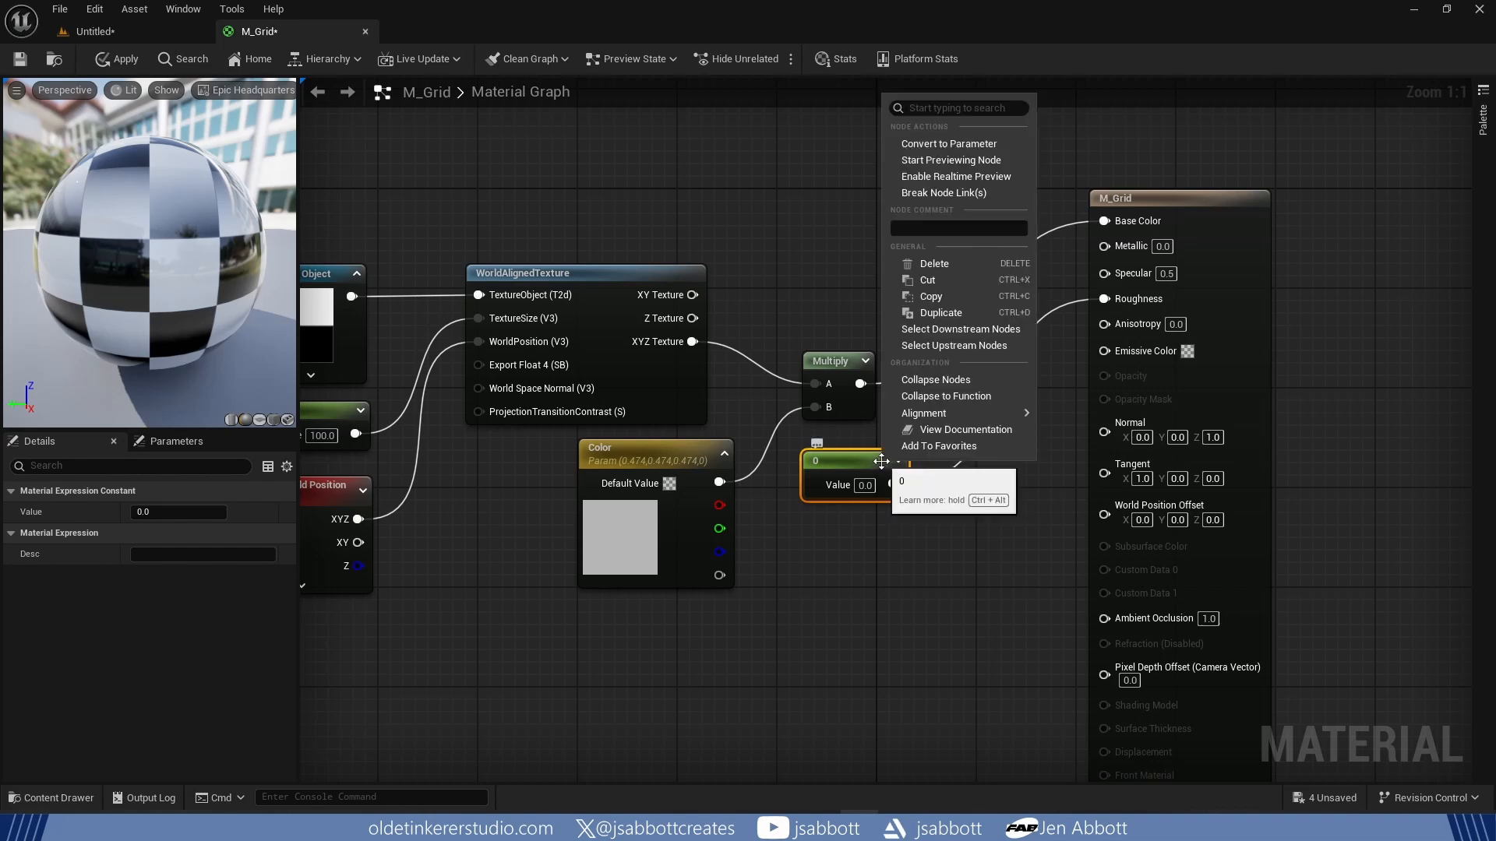
left_click(978, 144)
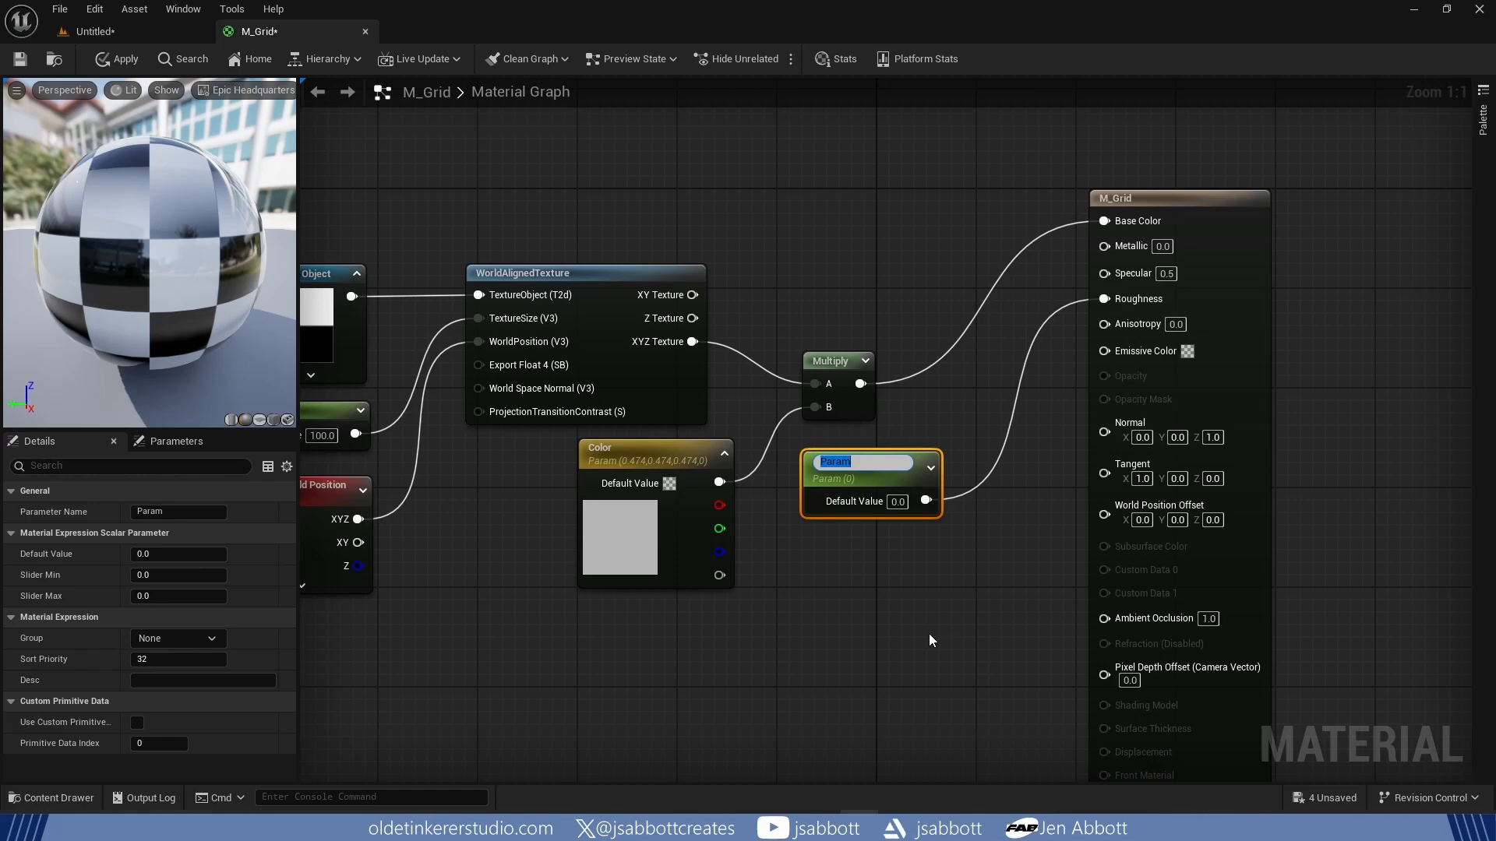
type("Roughness")
key("Return")
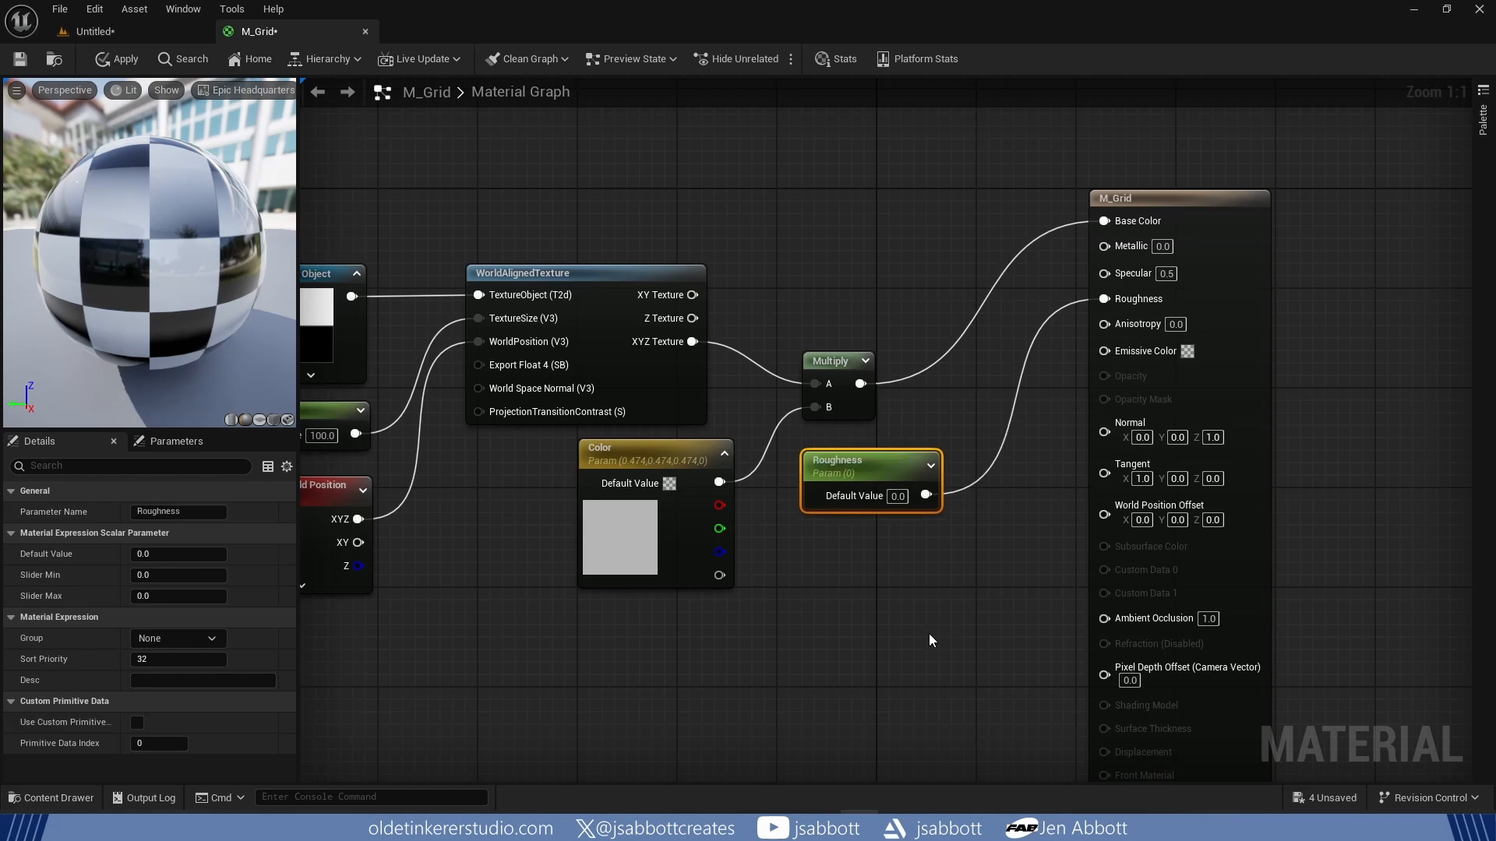
left_click(21, 63)
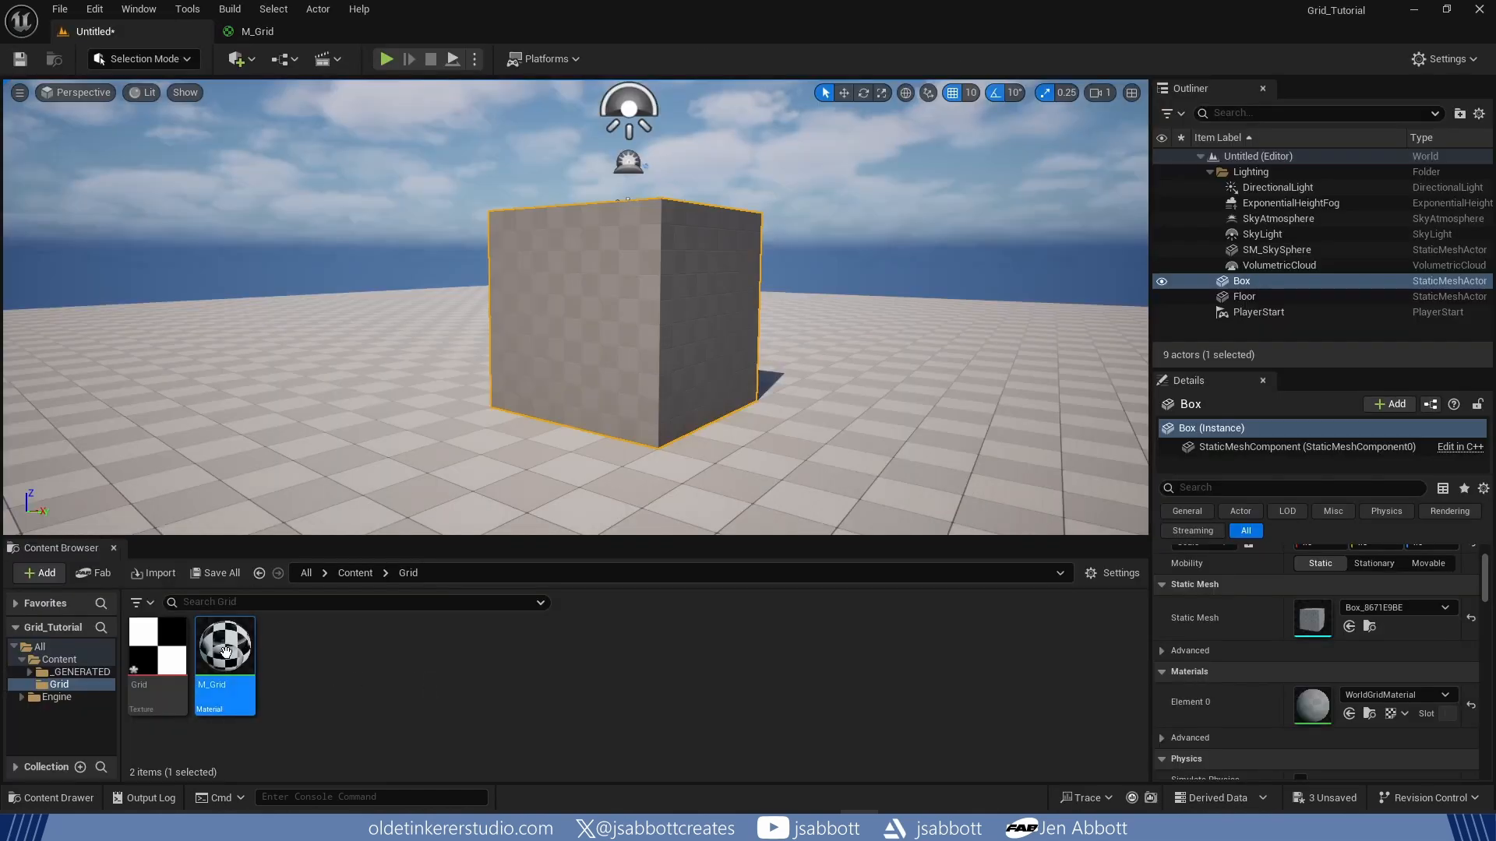
Step: Create a material instance of M_Grid named MI_Grid and apply it to the box in the level
right_click(223, 651)
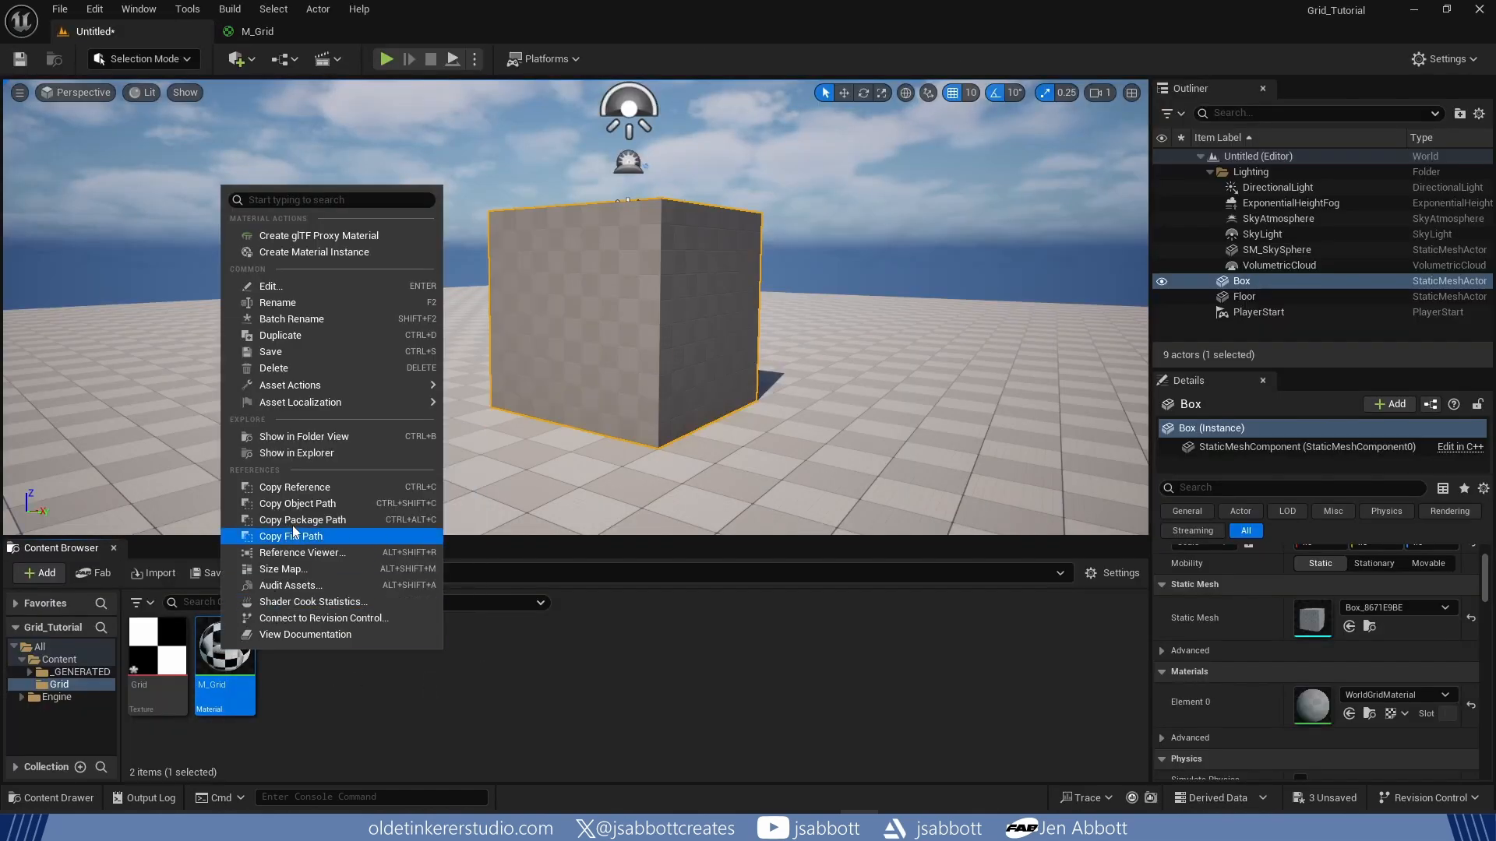
left_click(331, 251)
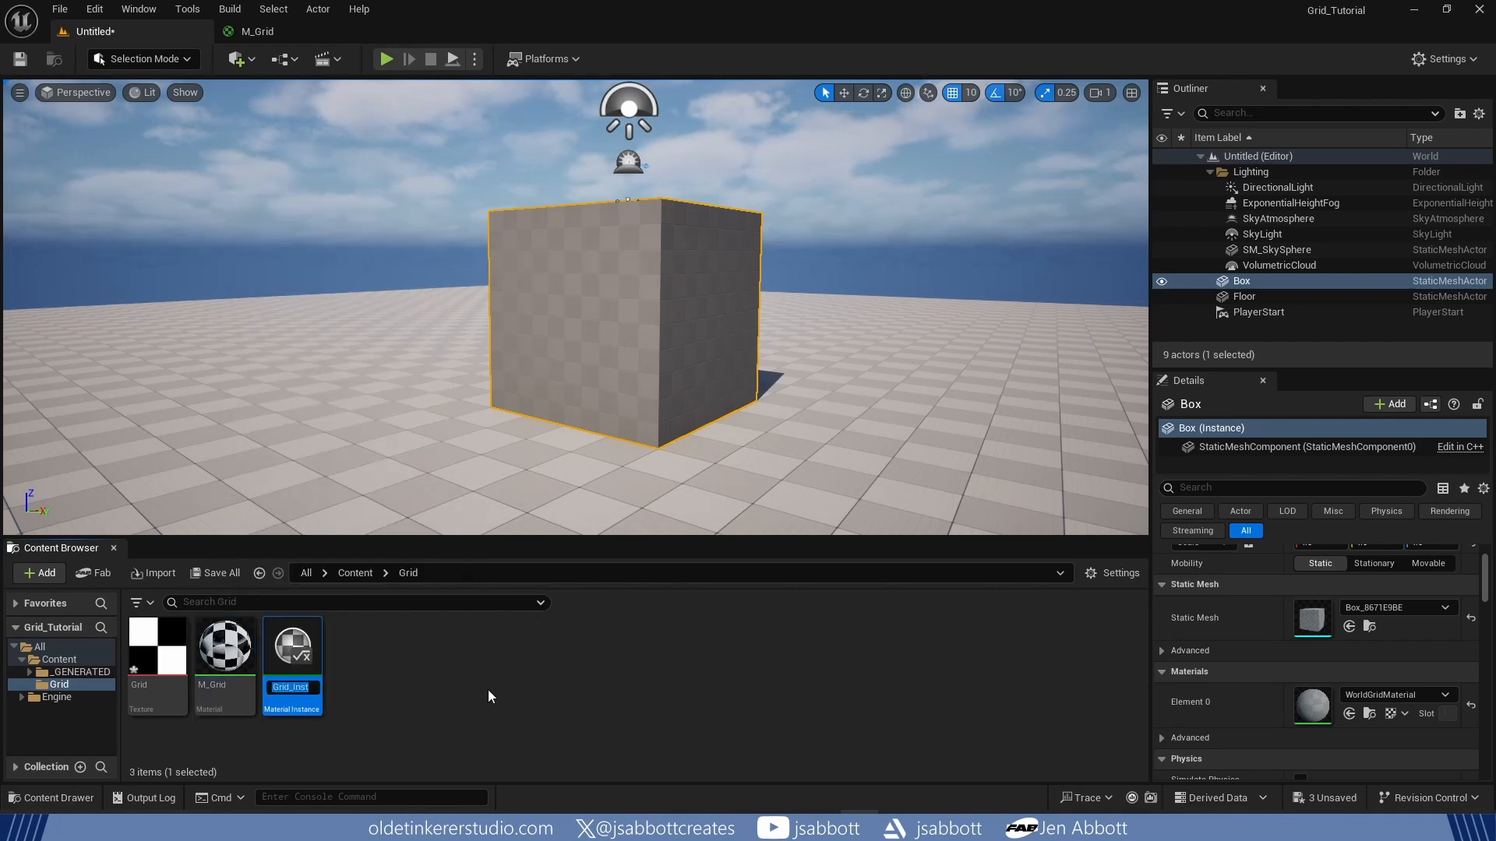
type("MI_G")
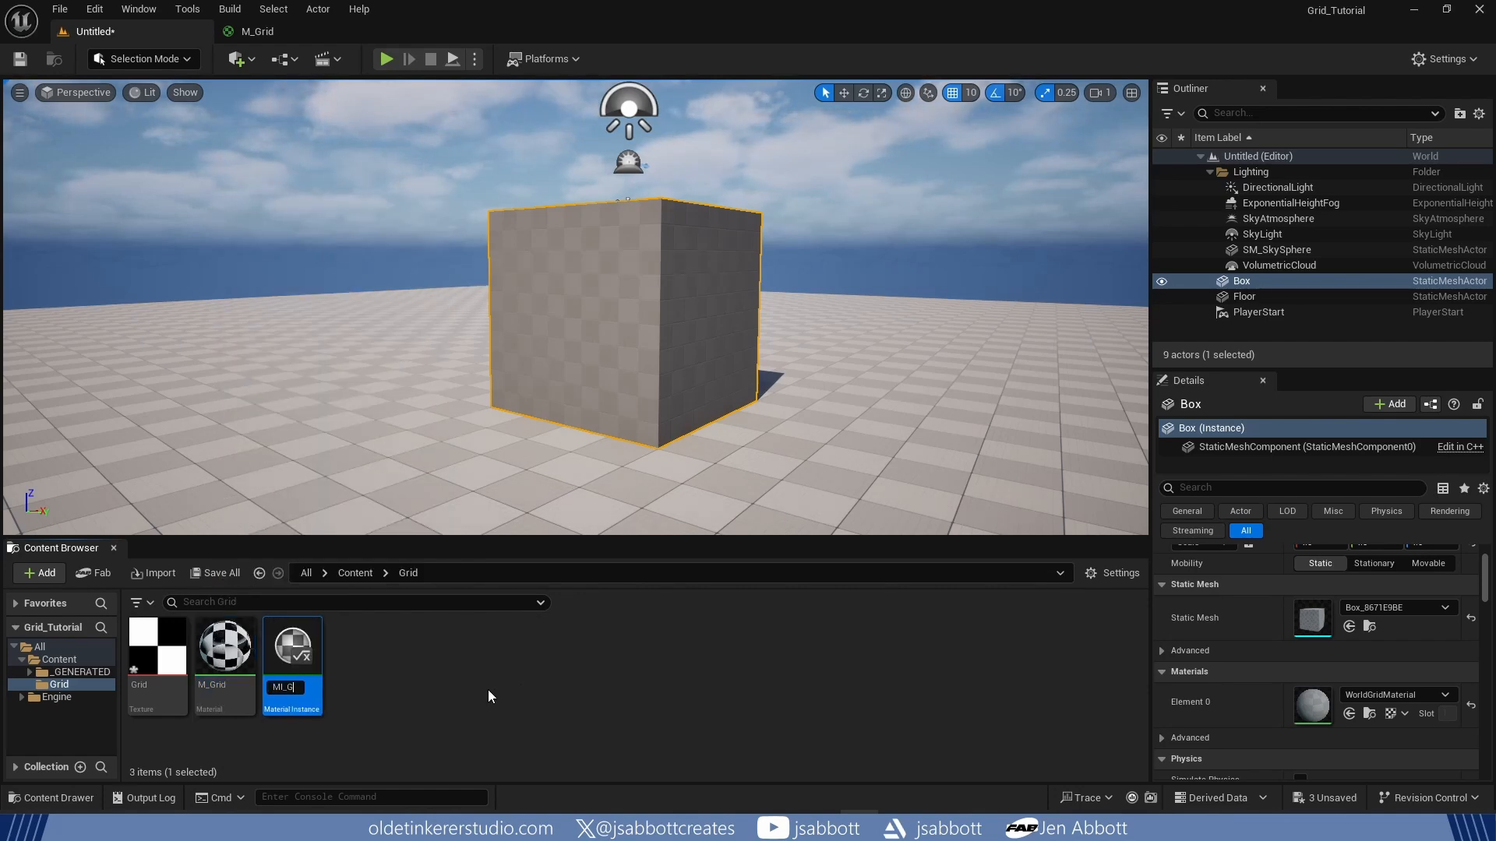
type("rid")
key("Return")
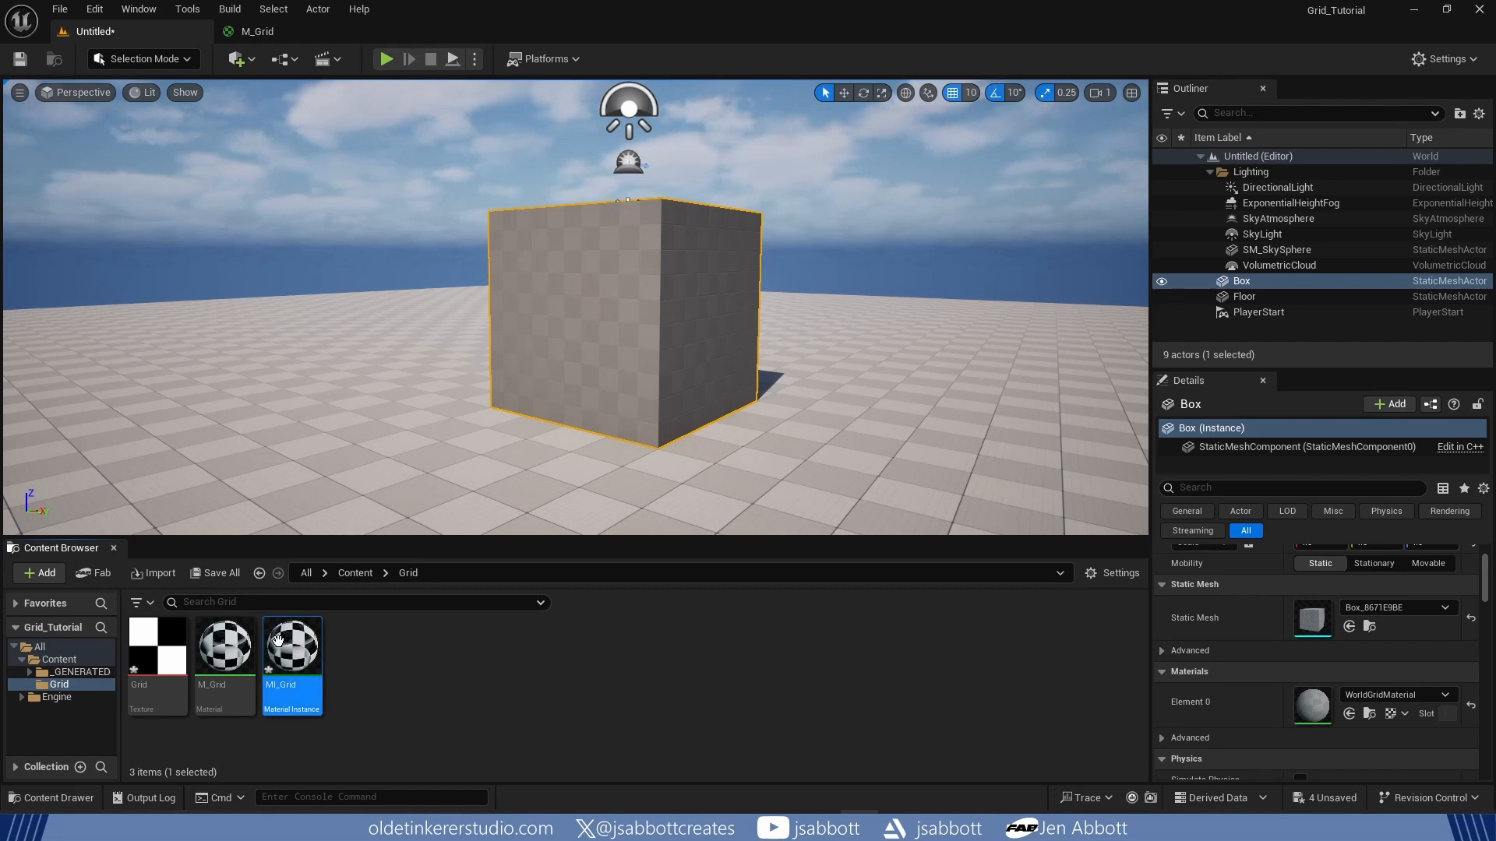
left_click_drag(278, 645, 589, 335)
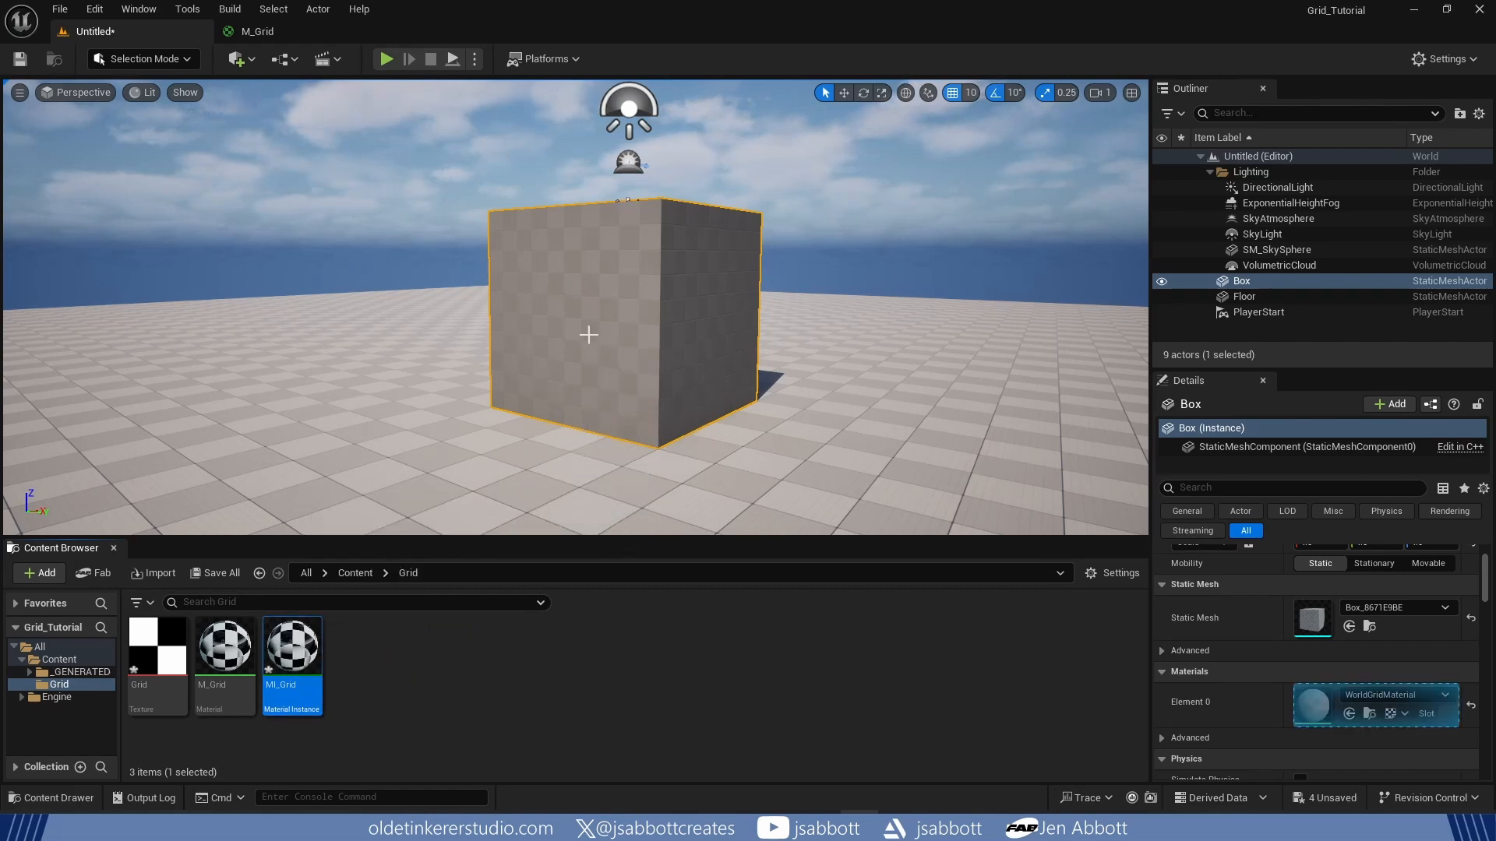
Step: Open MI_Grid for editing and enable its Roughness and Color parameter overrides
double_click(293, 650)
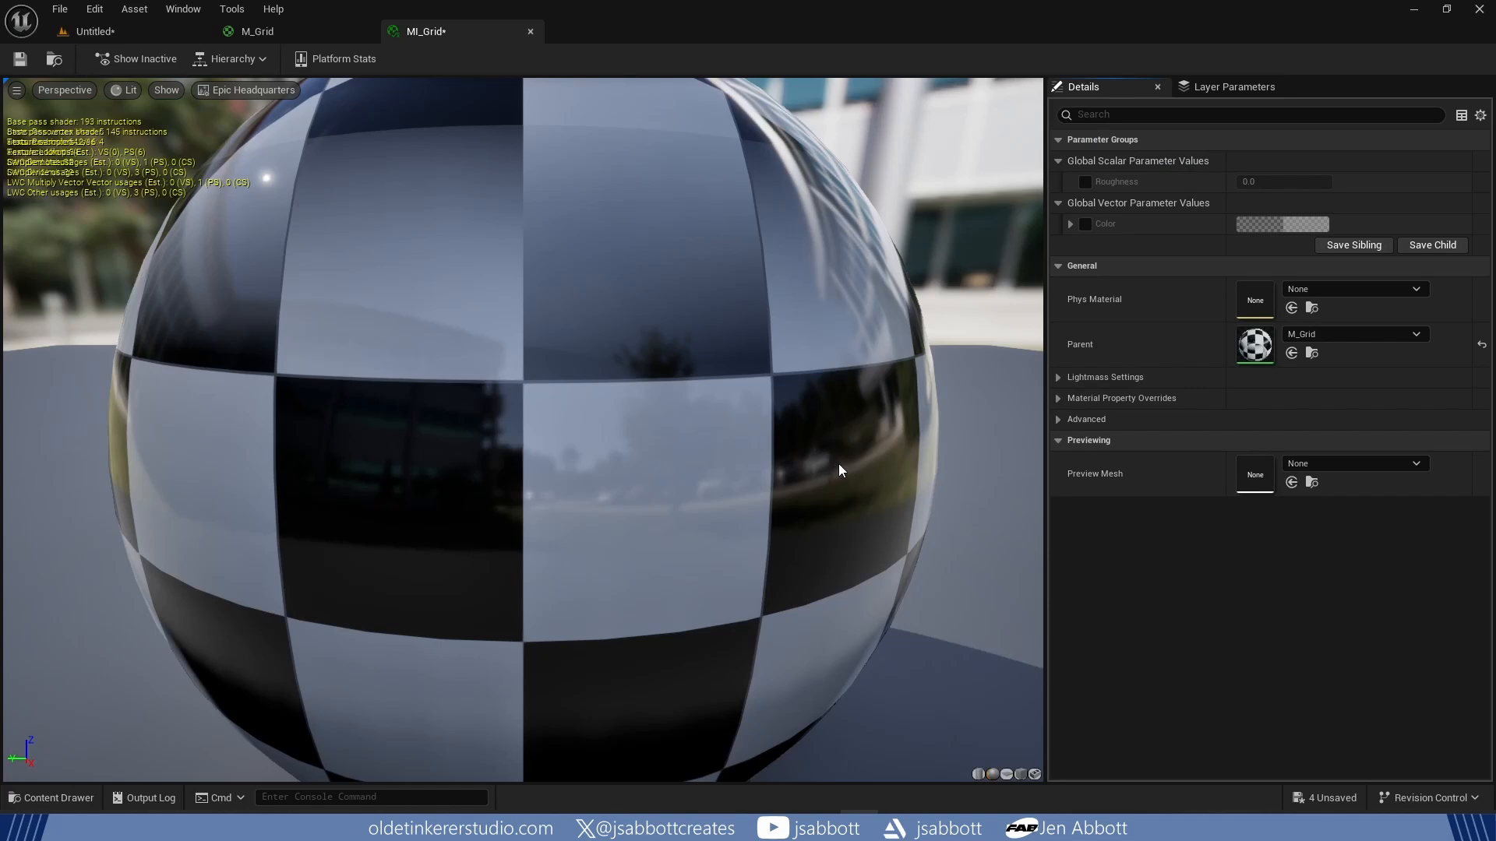
scroll(839, 467, "down", 6)
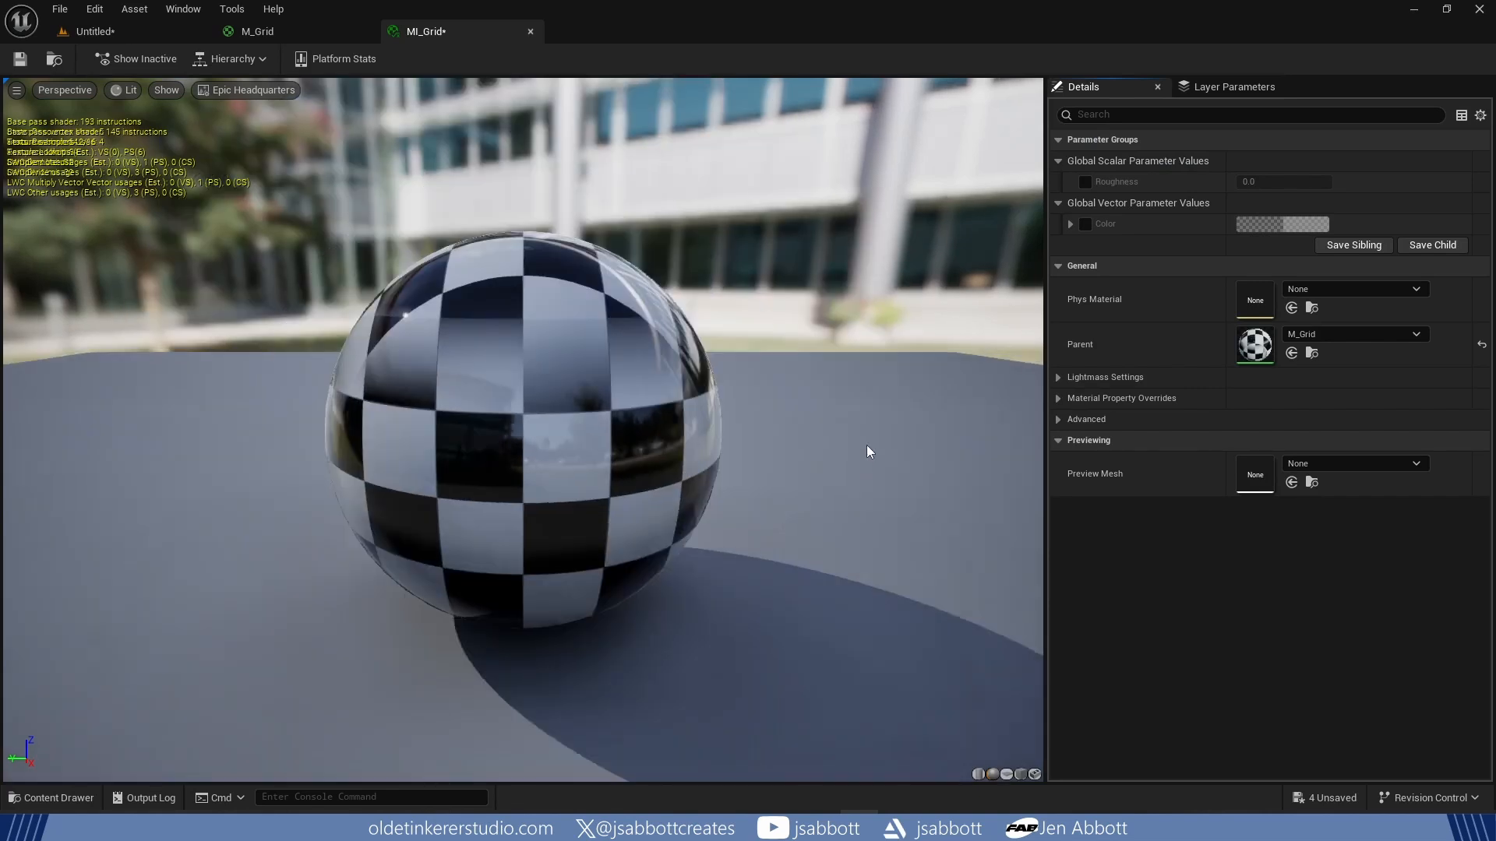
left_click(1085, 181)
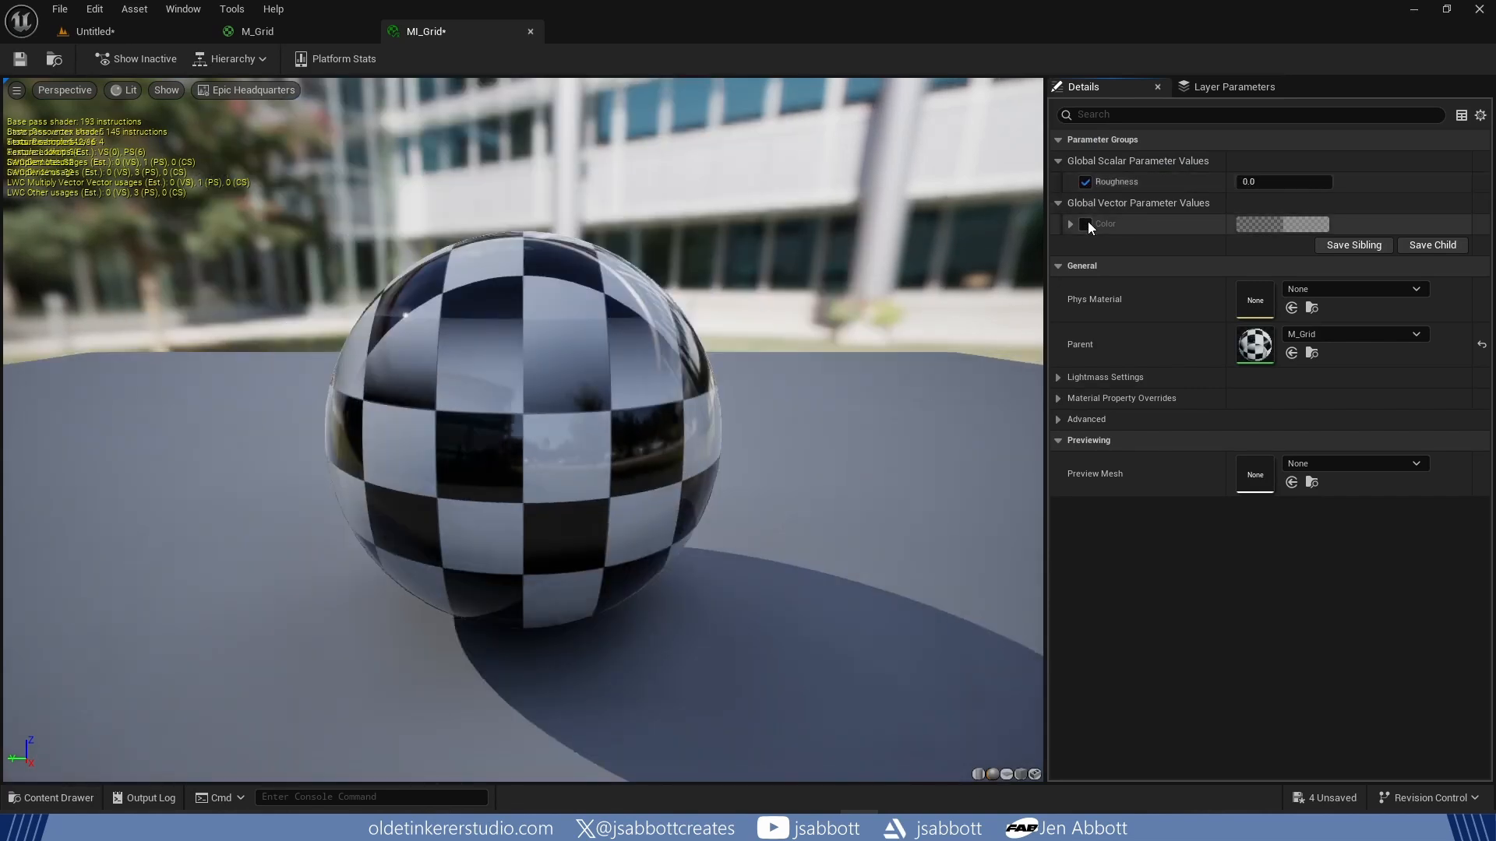
left_click(1085, 225)
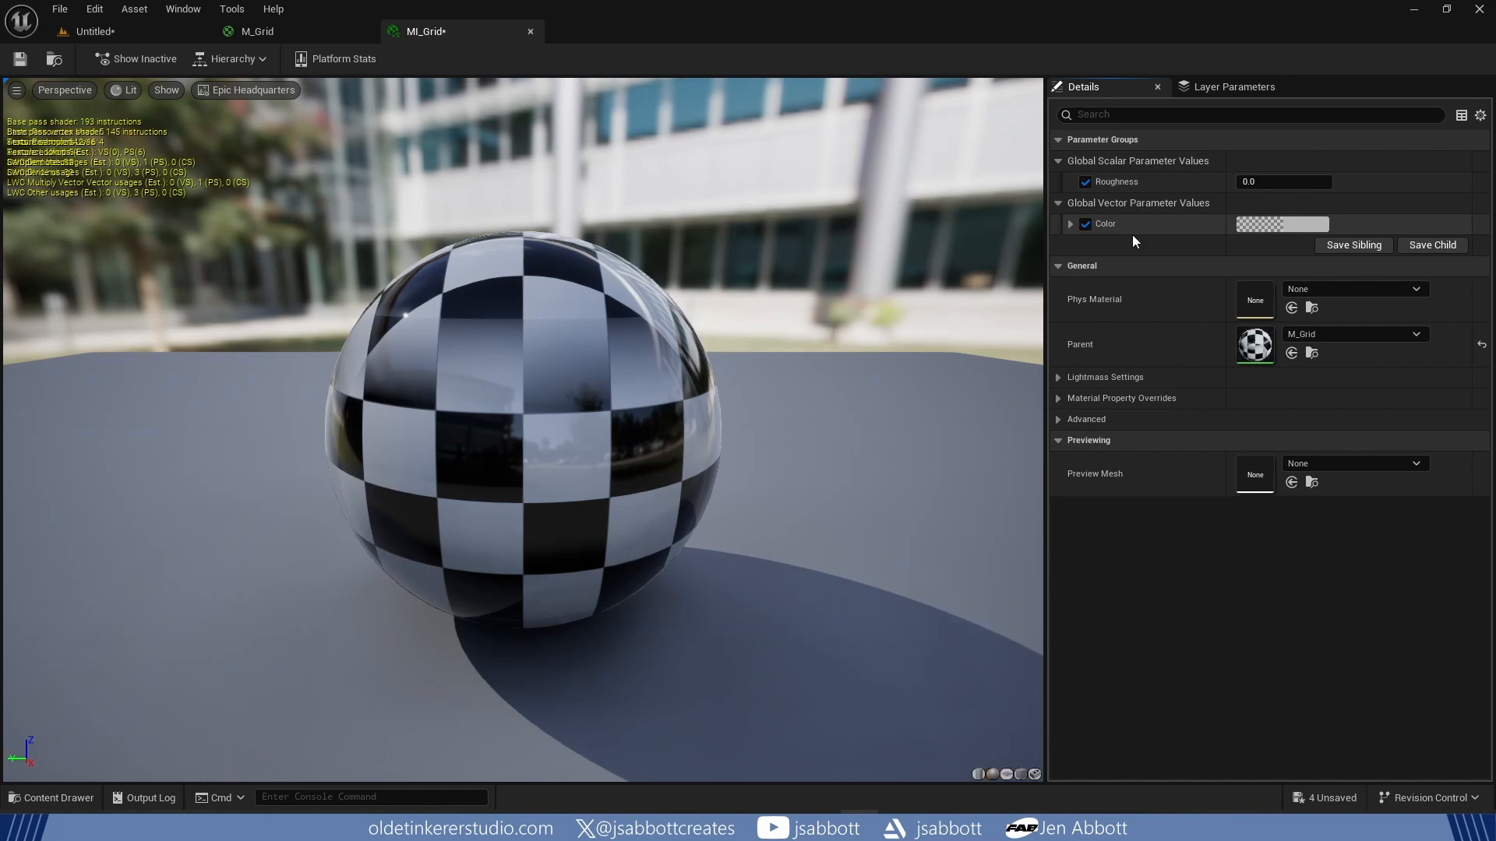
Step: Try Roughness values of 1 and 0 on the MI_Grid instance
left_click(1267, 182)
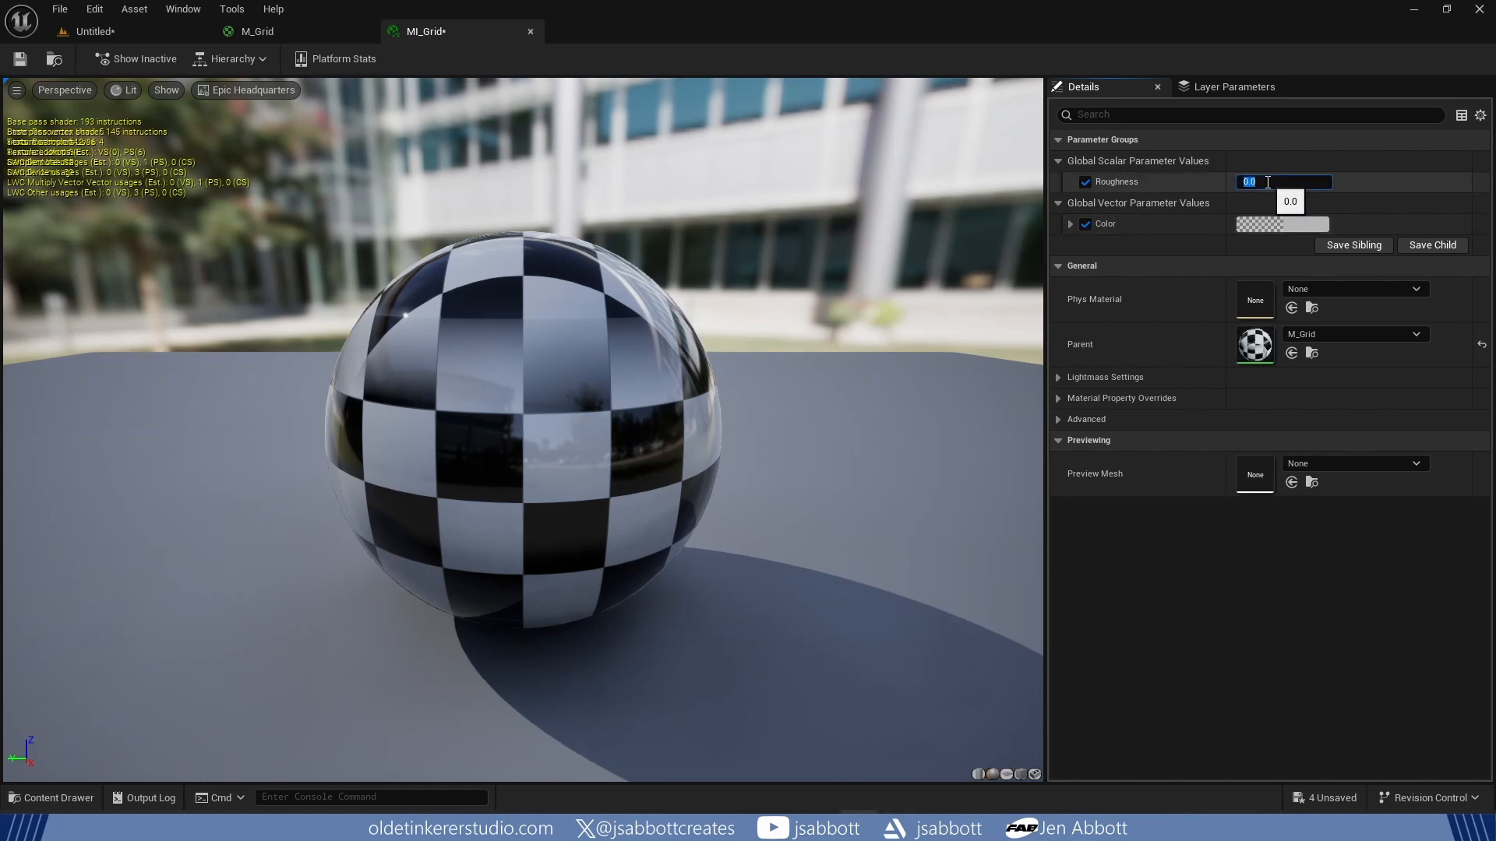
type("1")
key("Return")
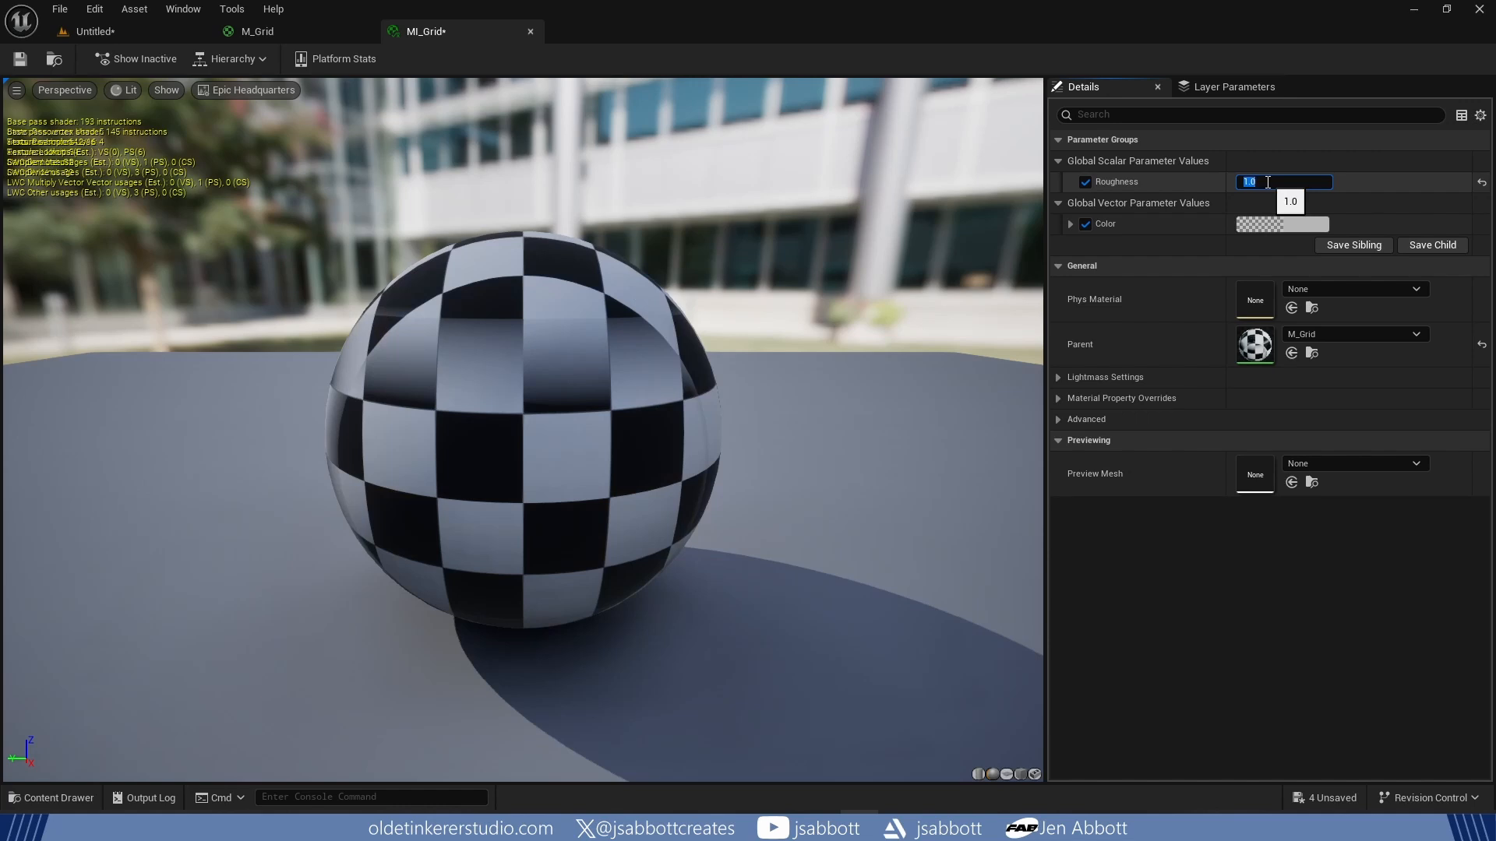
type("0")
key("Return")
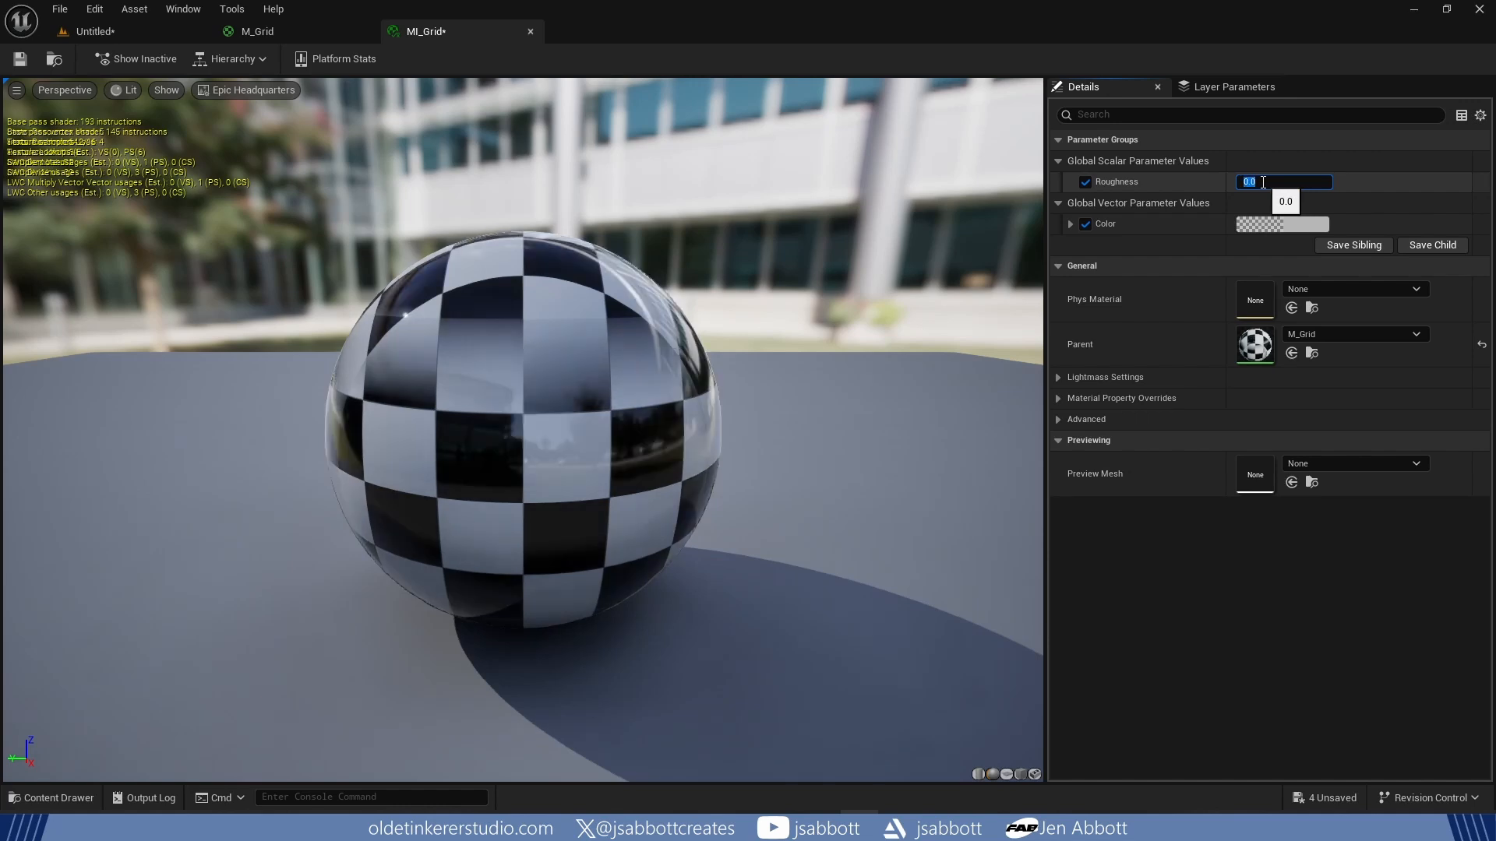
Step: Set MI_Grid's Roughness to 0.8 and its Color to a soft green, about hex sRGB 79B776
type(".8")
key("Return")
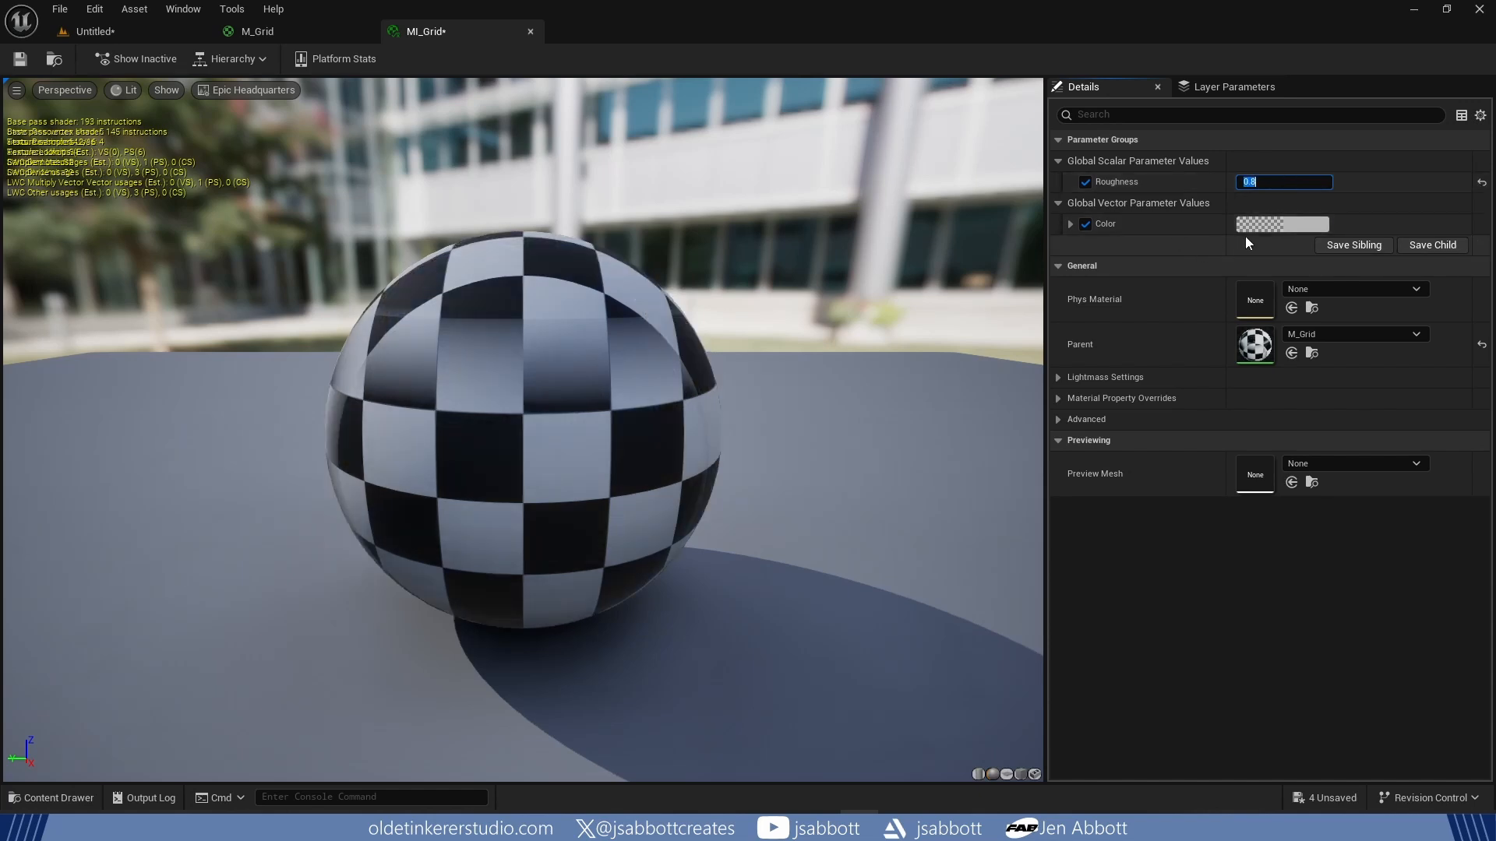
left_click(1292, 225)
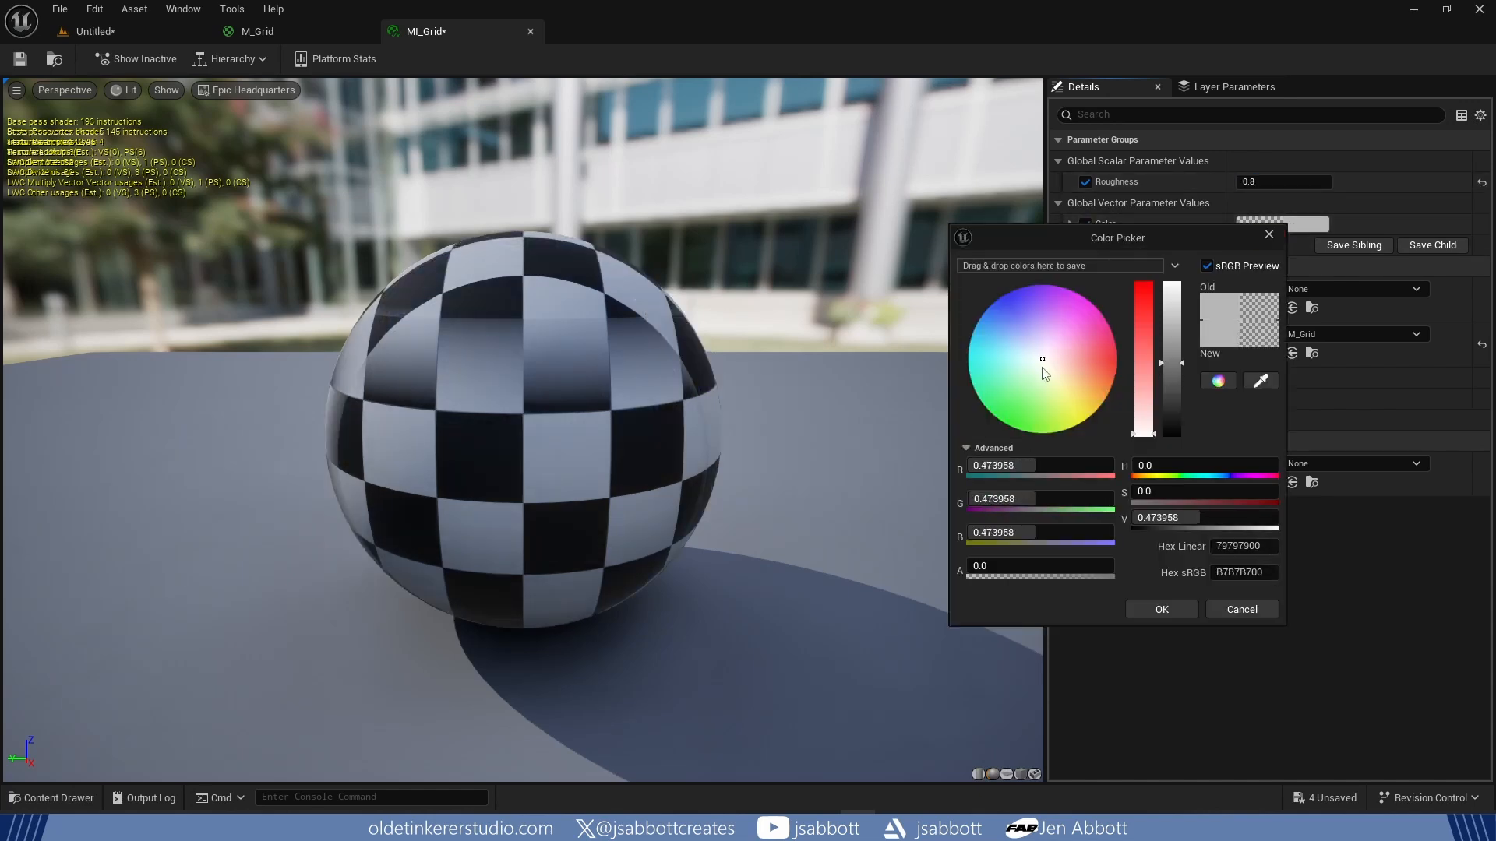
left_click_drag(1042, 360, 1021, 400)
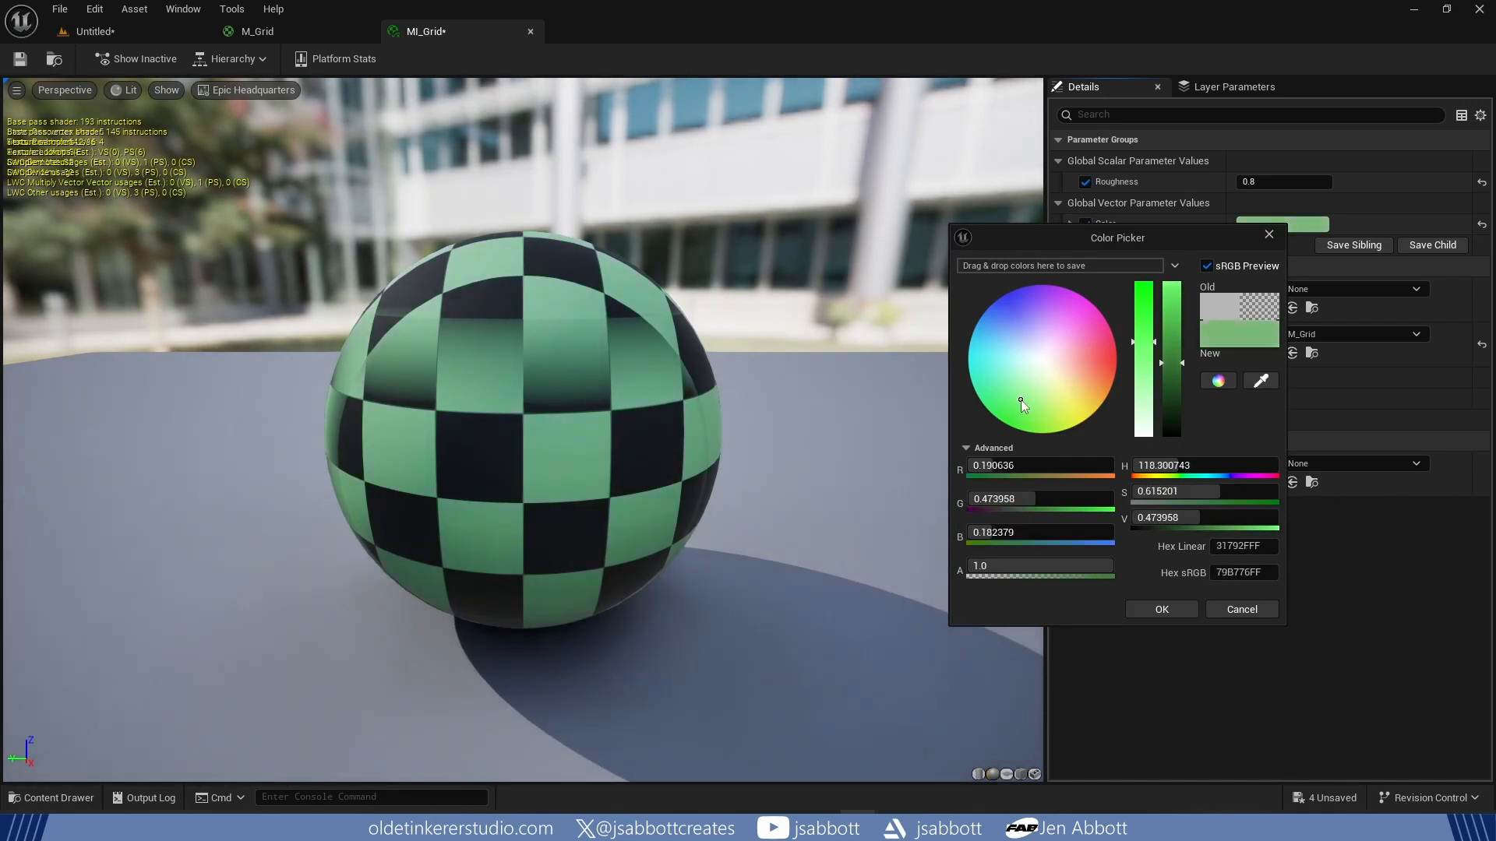
left_click(1159, 610)
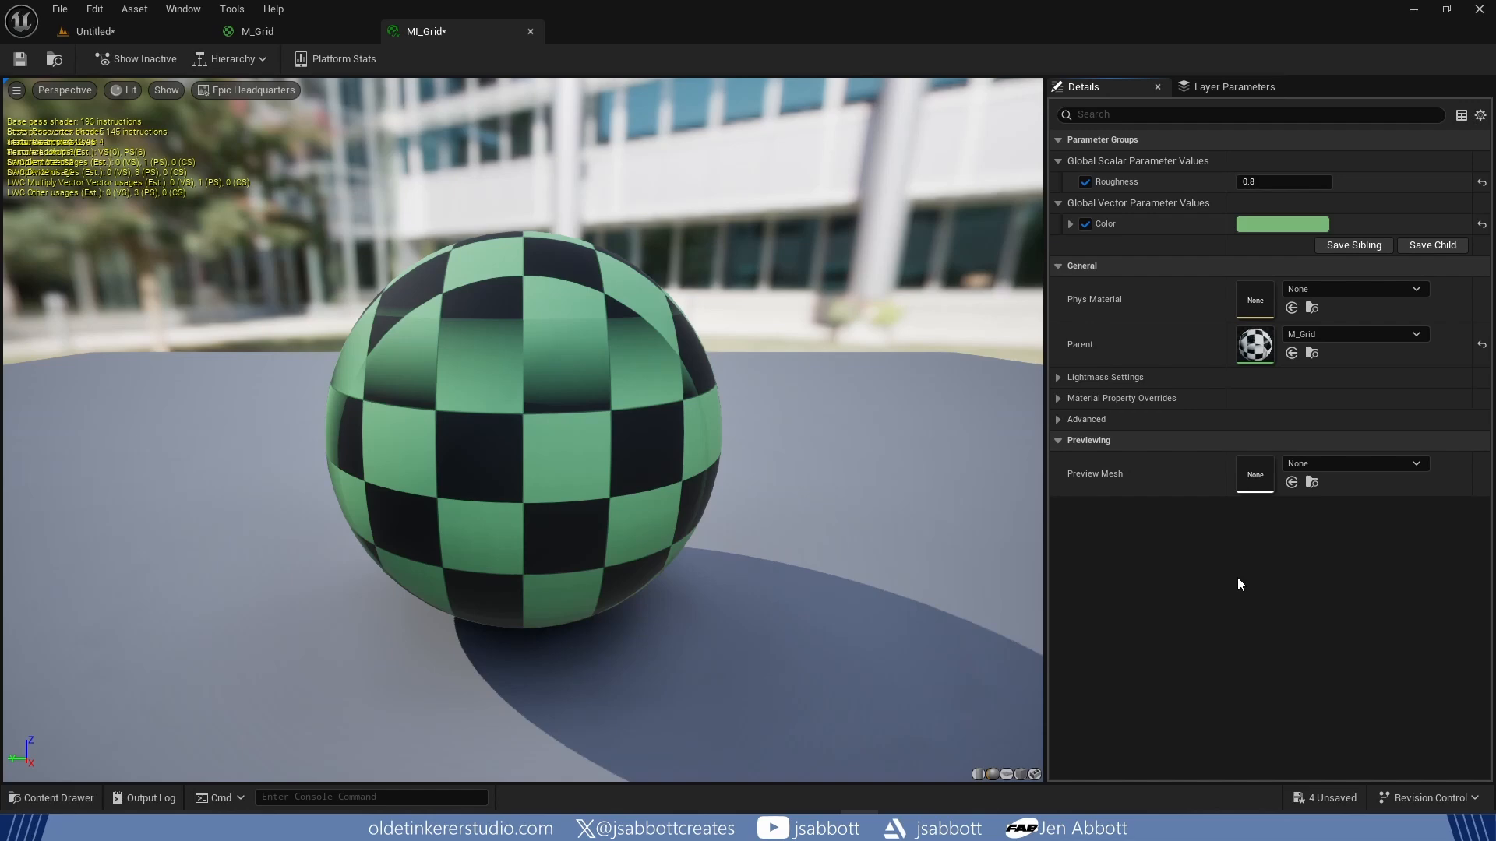
Step: Save the MI_Grid material instance and return to the level to view the box
left_click(21, 58)
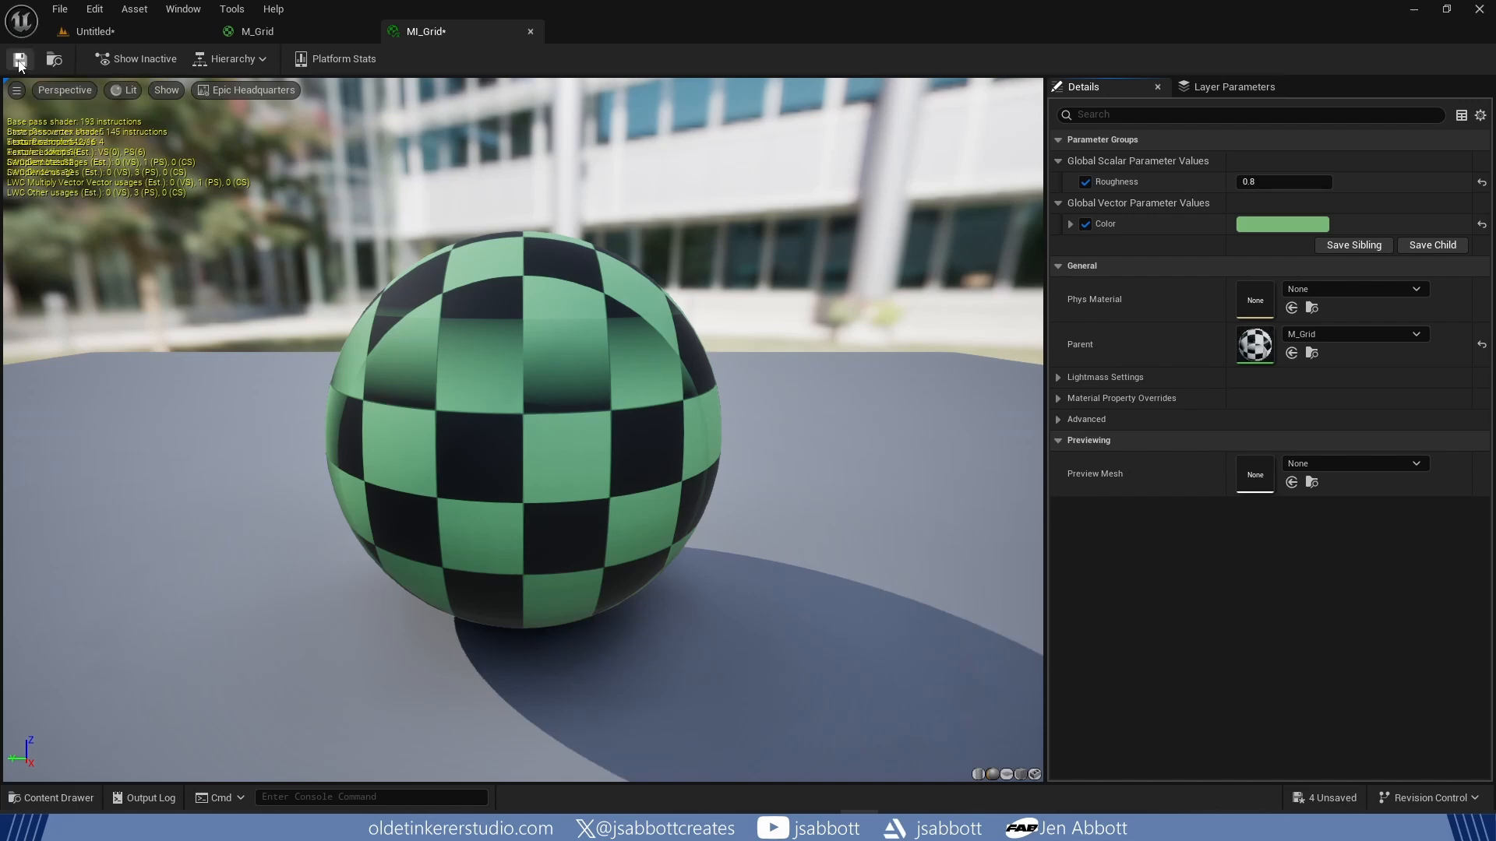
left_click(138, 29)
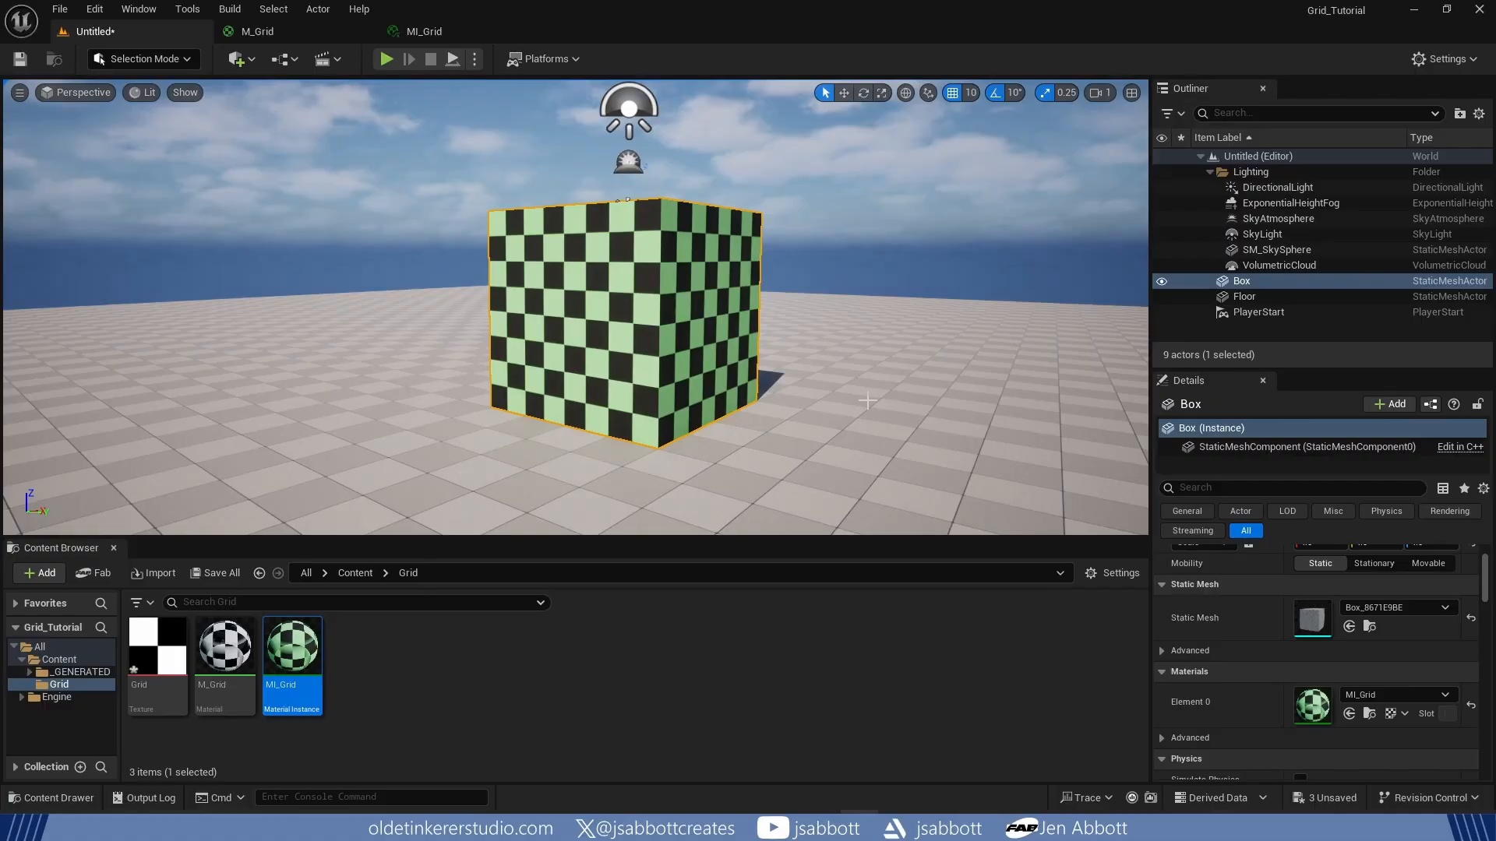